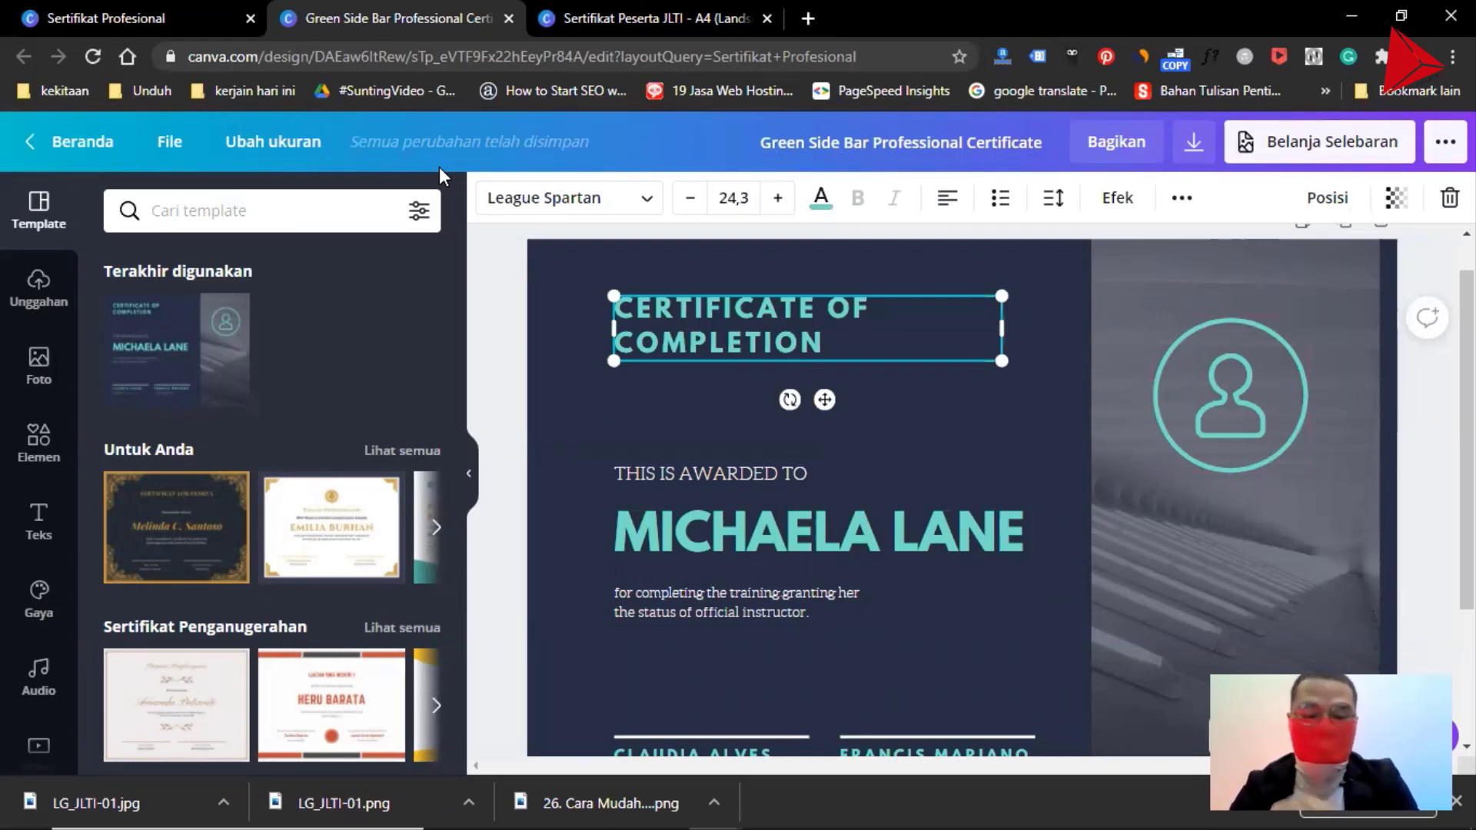
Examine the sample certificate image in Photos and the layout of the finished Sertifikat Peserta JLTI design.
key(alt+Tab)
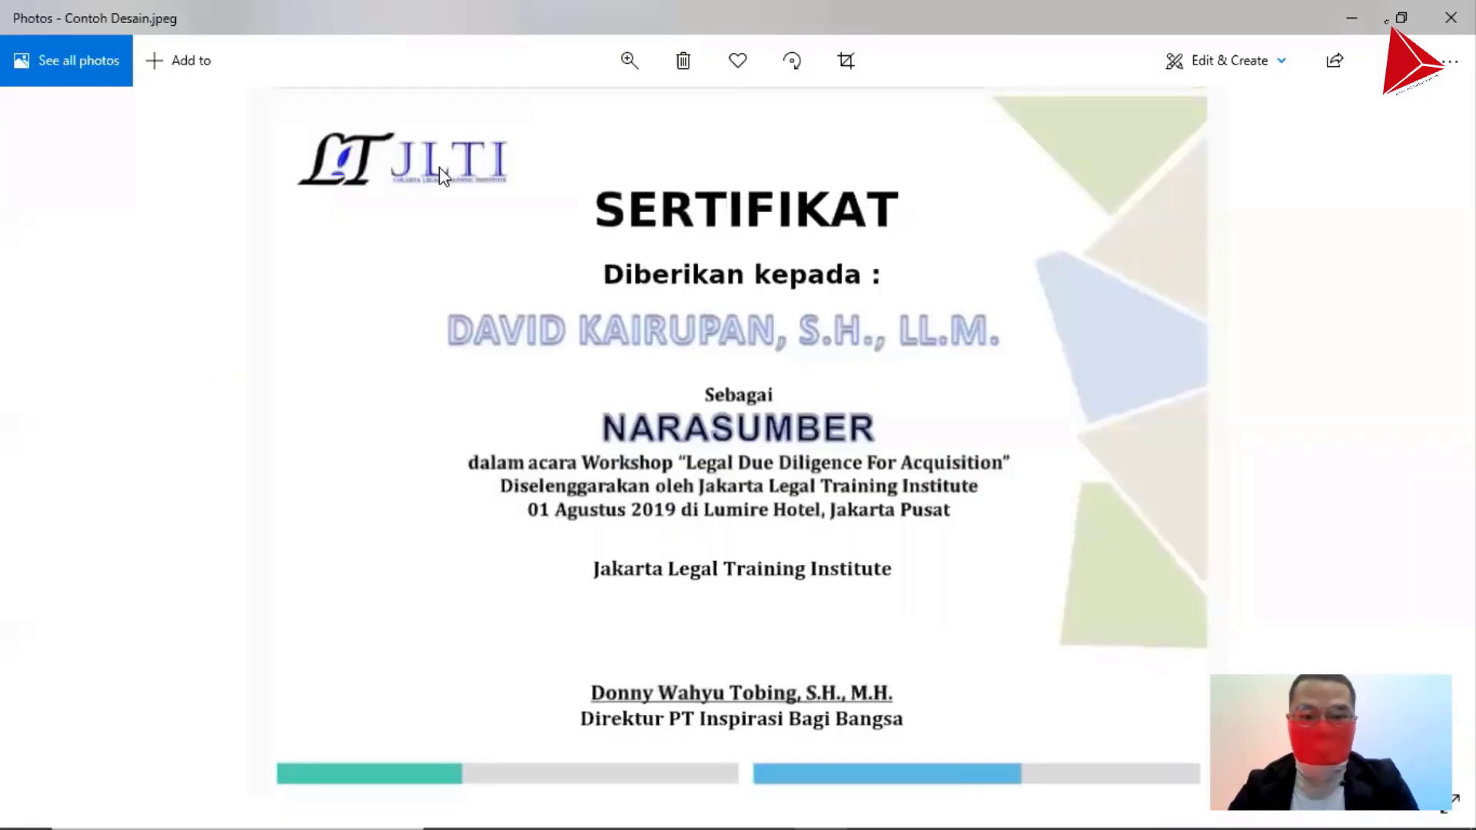
key(alt+Tab)
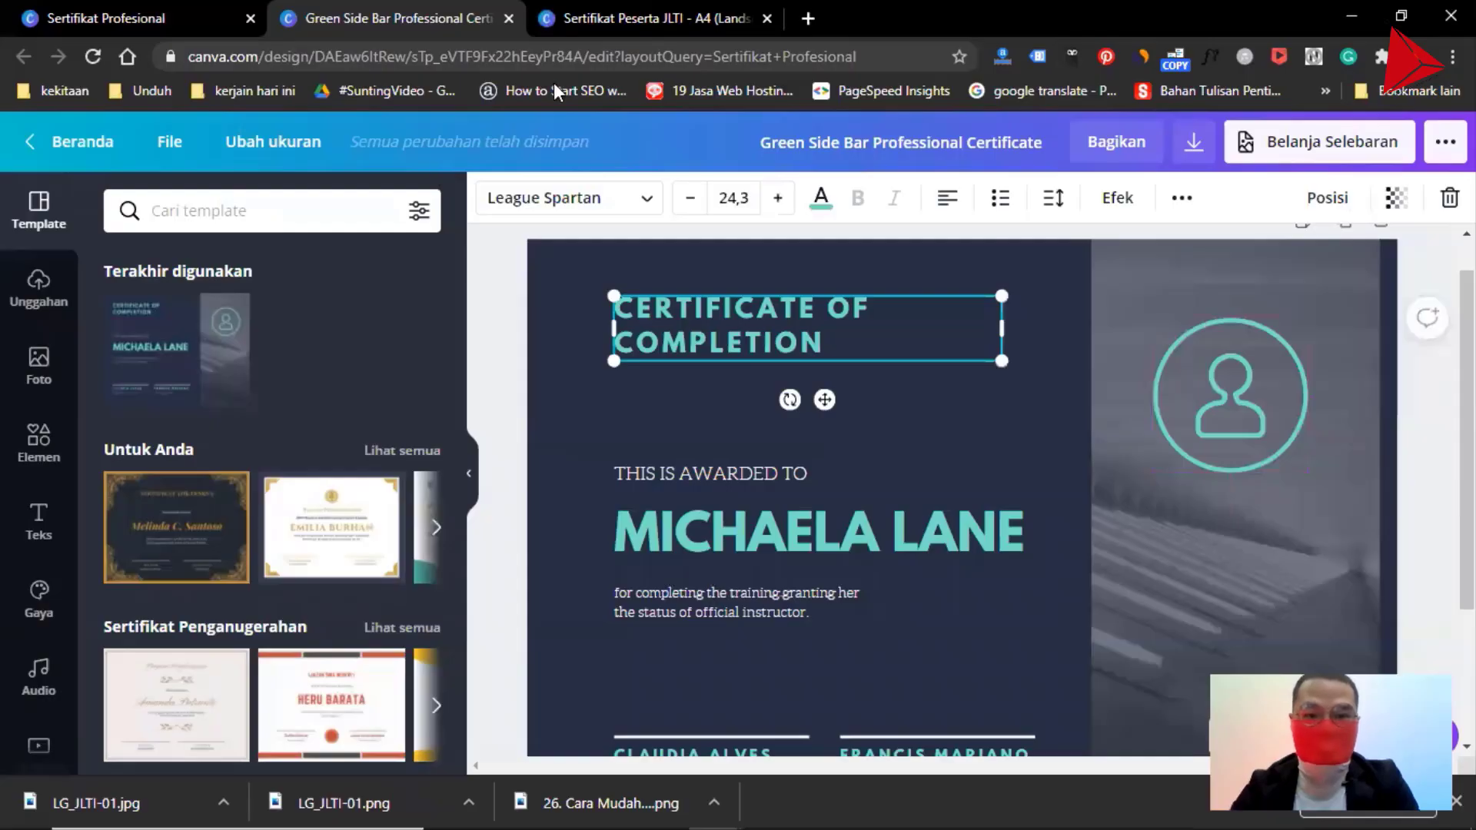
click(670, 16)
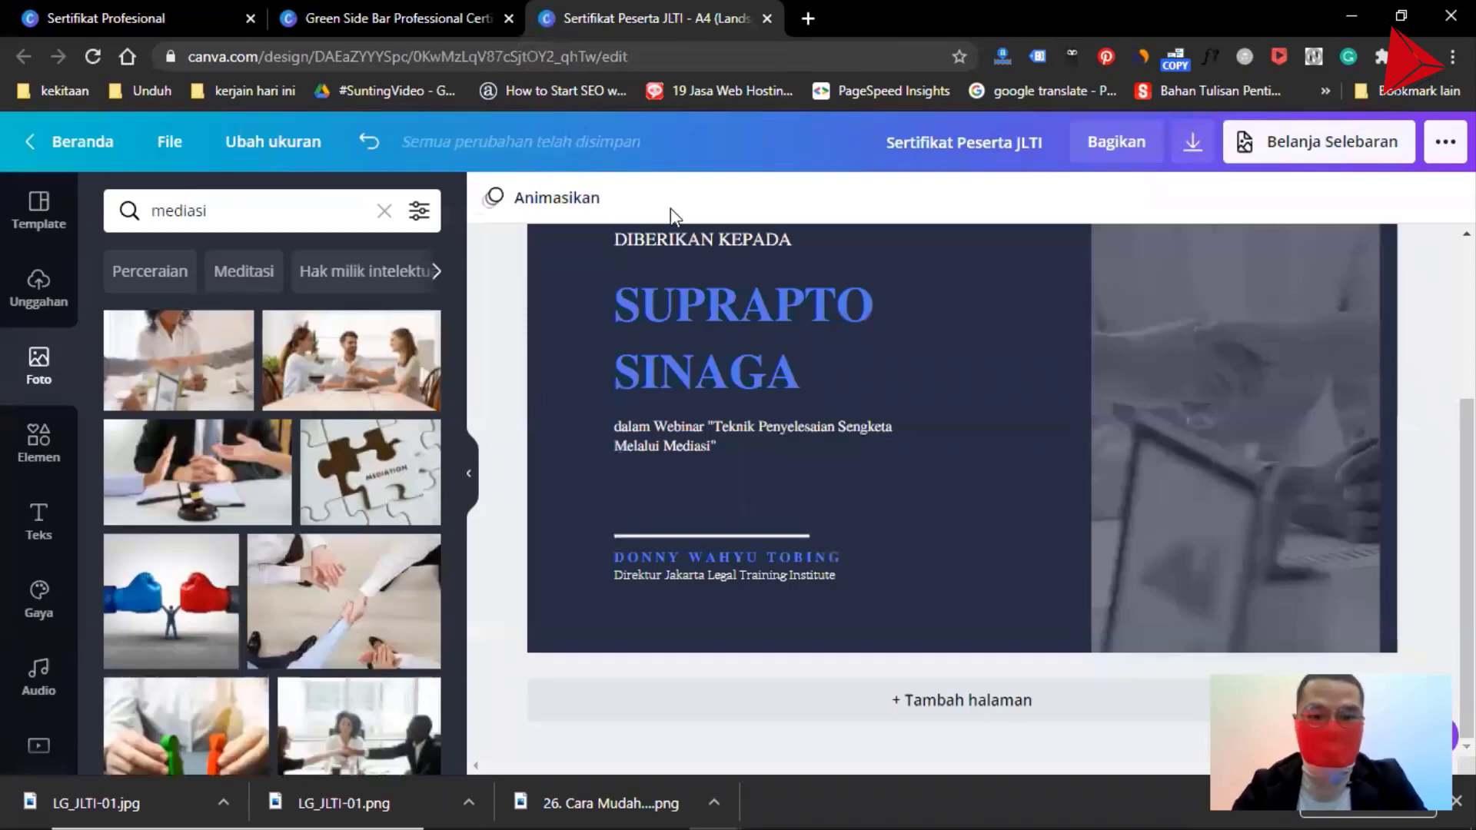
click(679, 234)
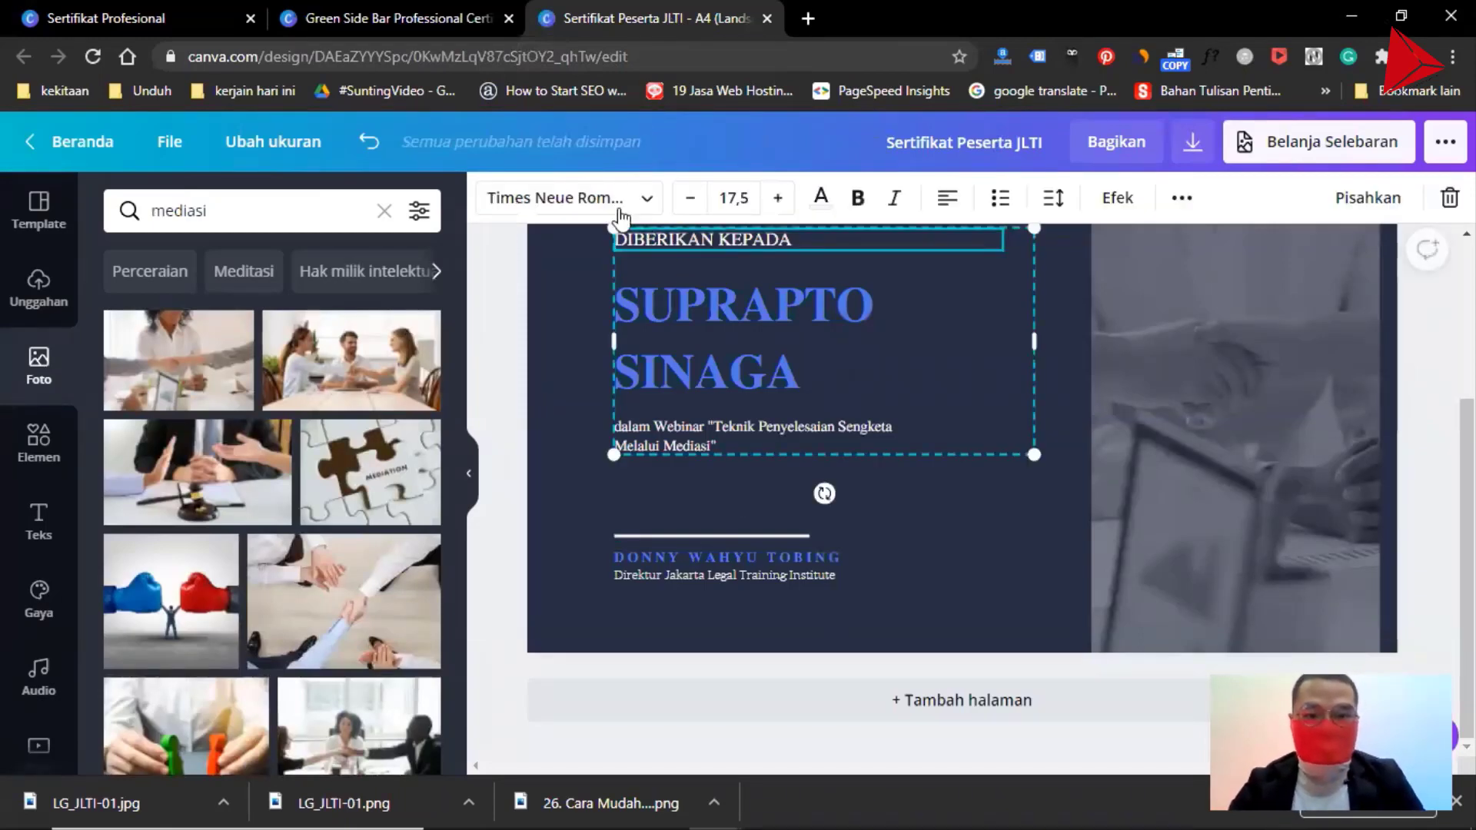
scroll(584, 312, up, 3)
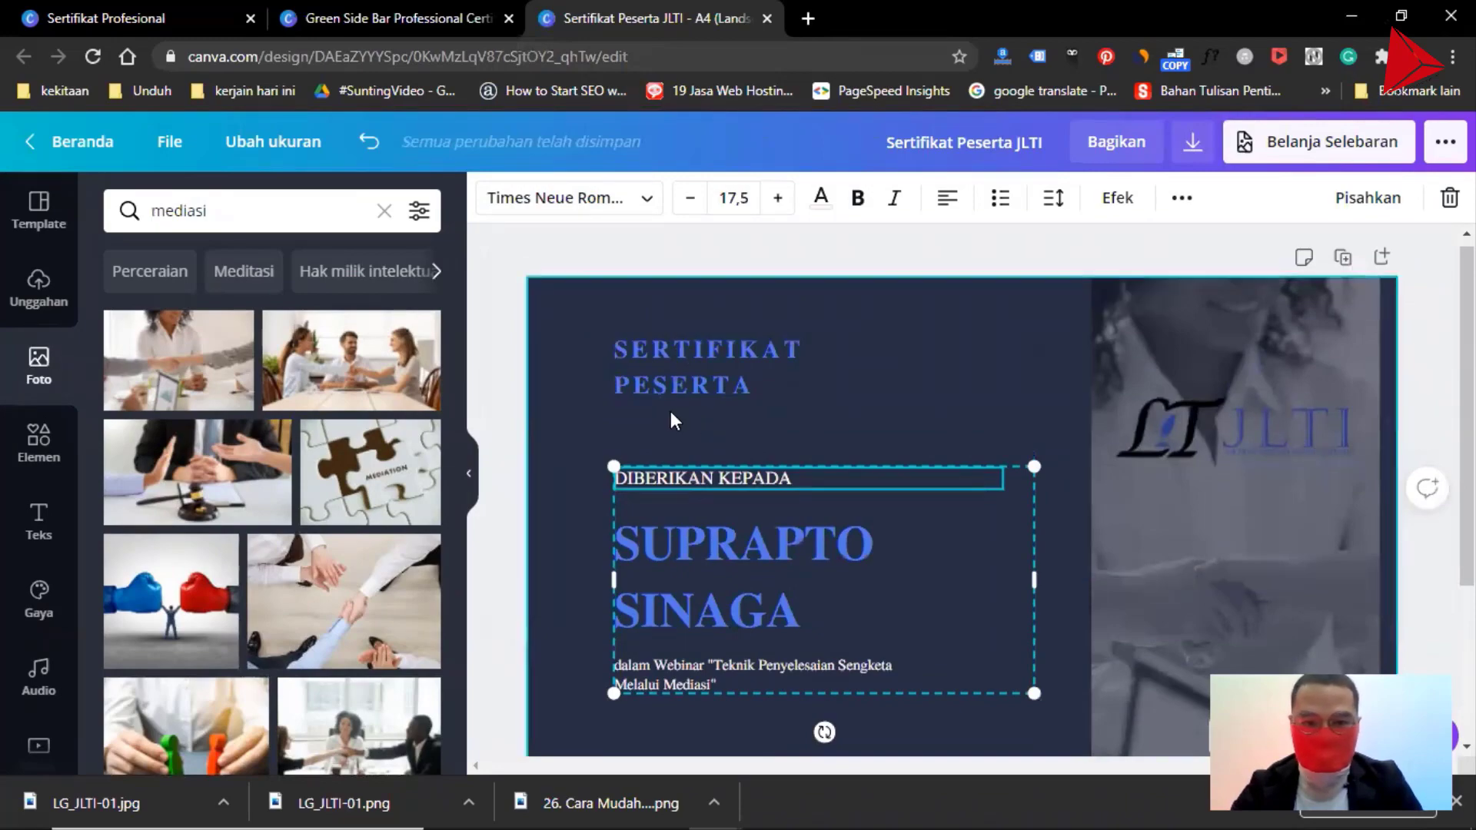
scroll(666, 407, down, 3)
scroll(666, 404, up, 2)
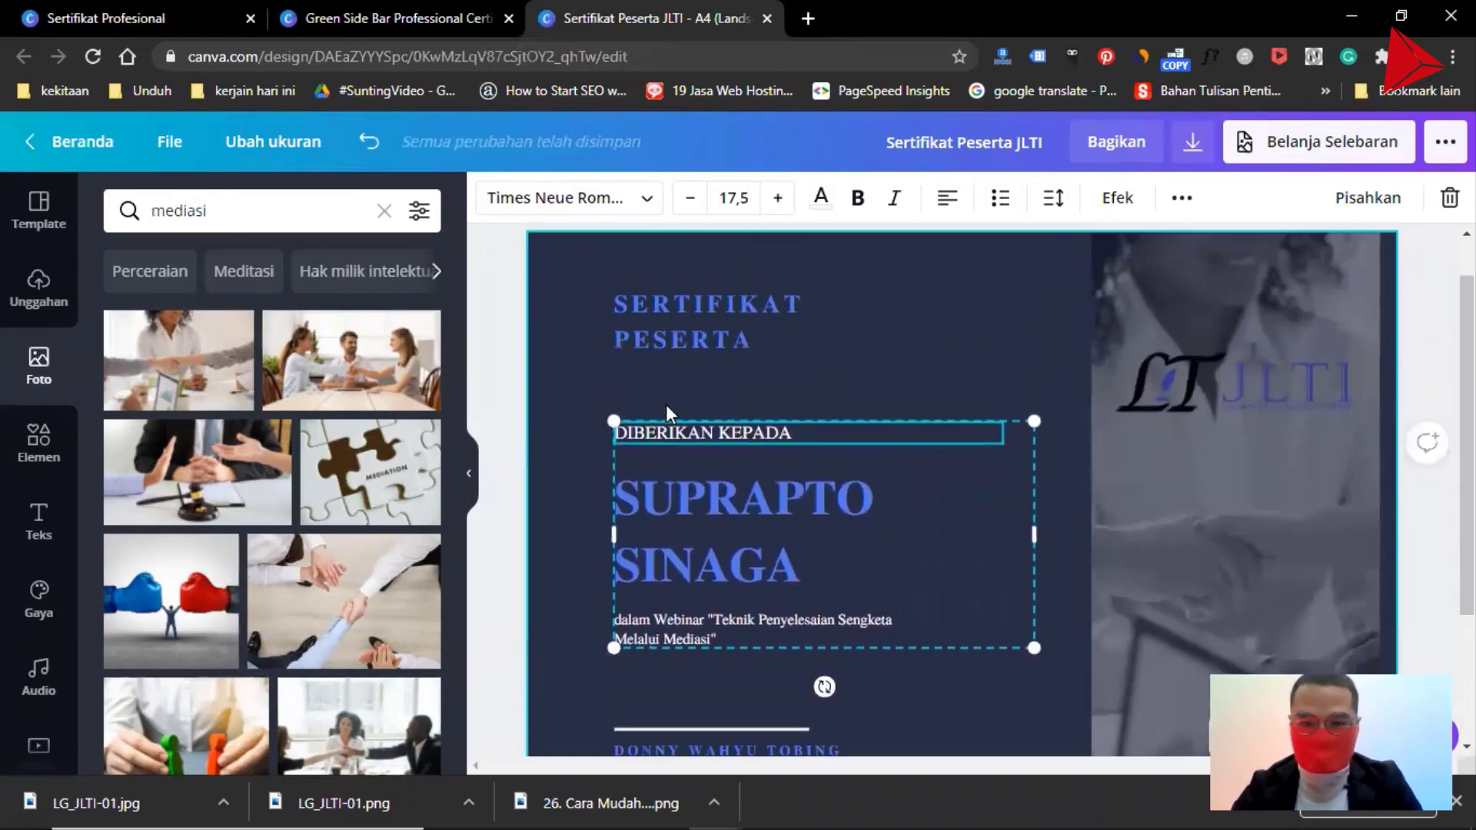
Set the "Certificate of Completion" title's font to Times Neue Roman, matching the Sertifikat Peserta JLTI design.
click(403, 17)
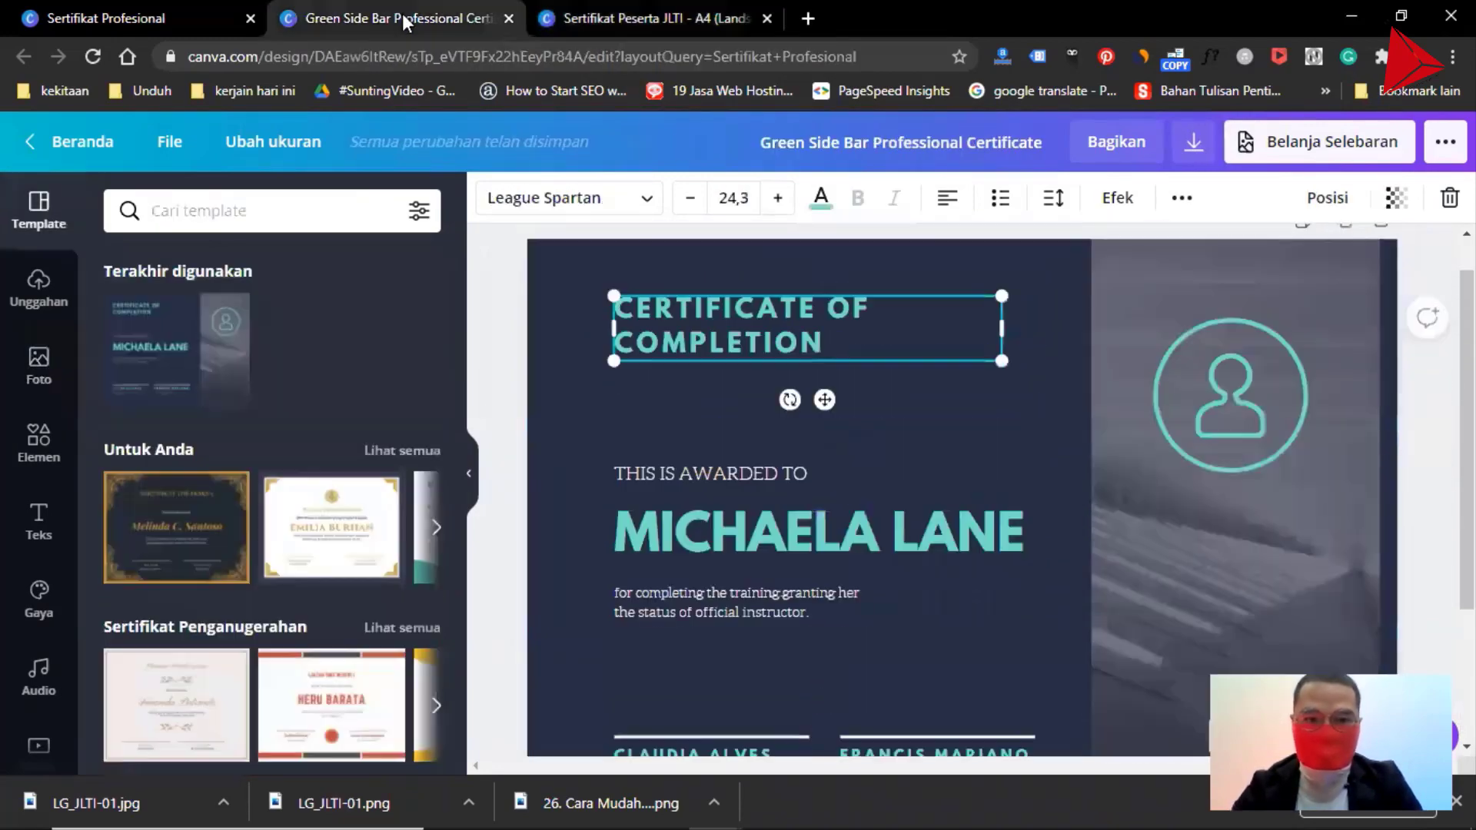
click(687, 303)
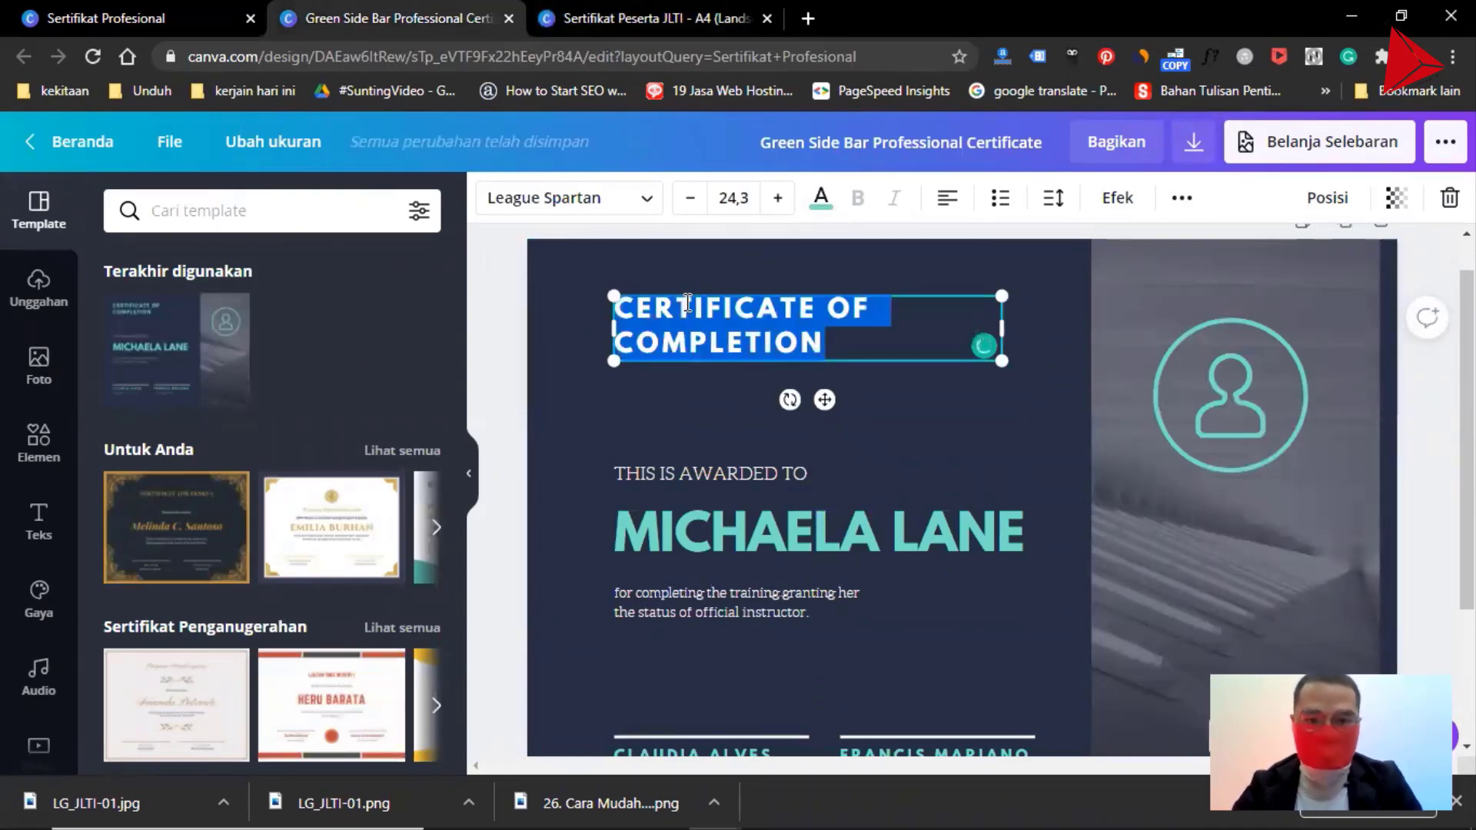
click(622, 22)
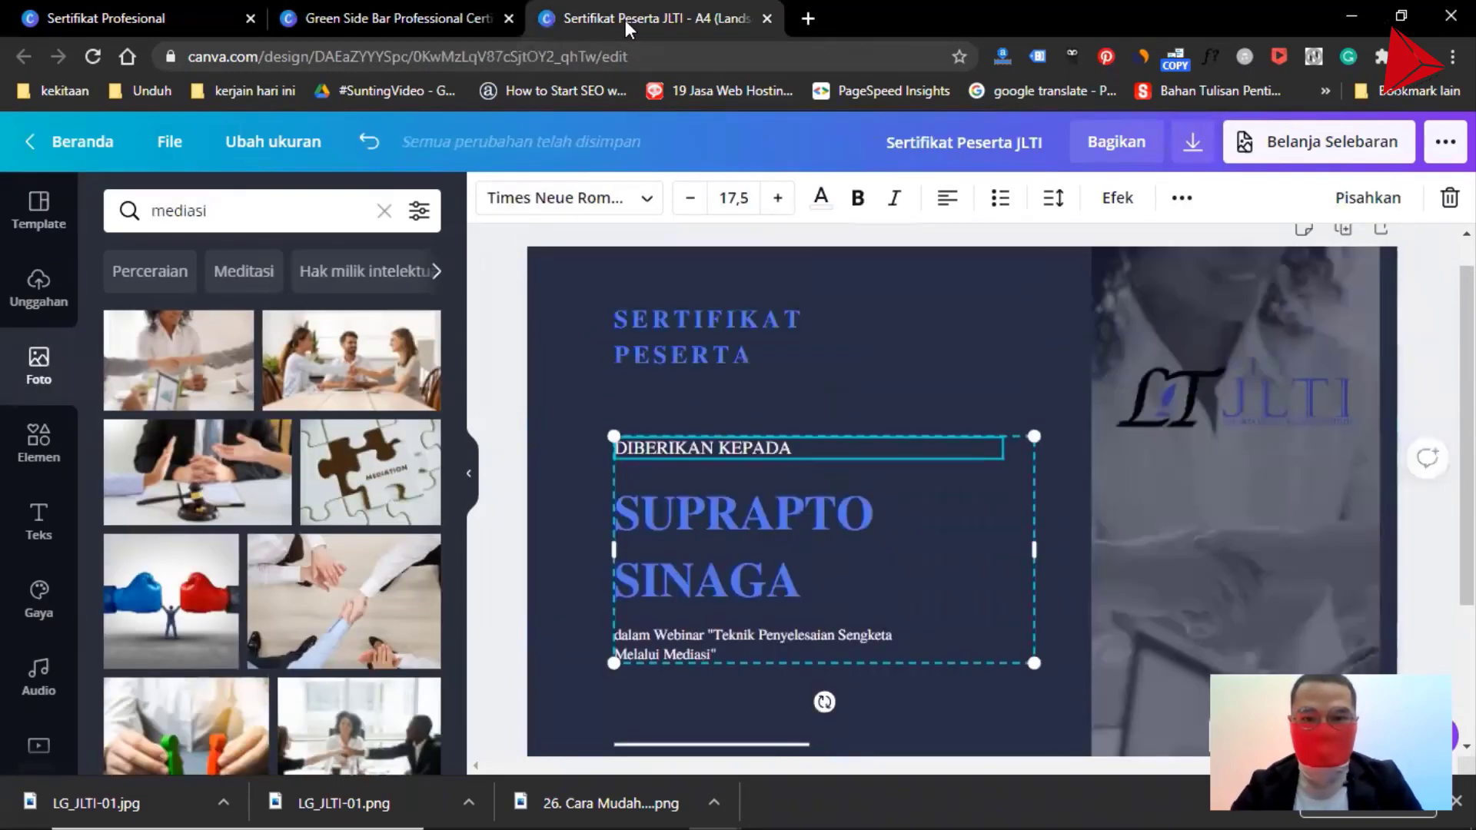
click(769, 343)
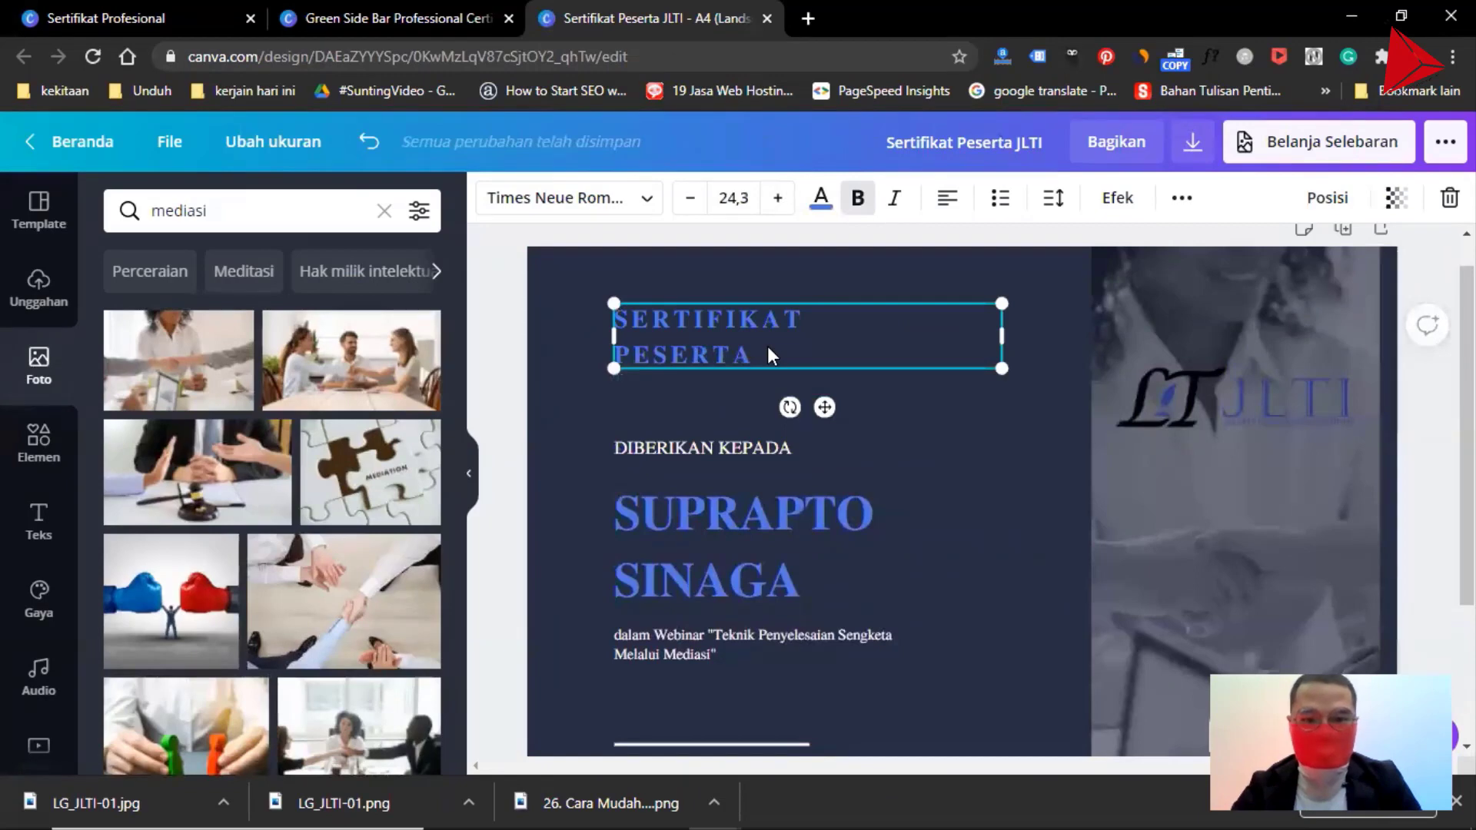
click(388, 14)
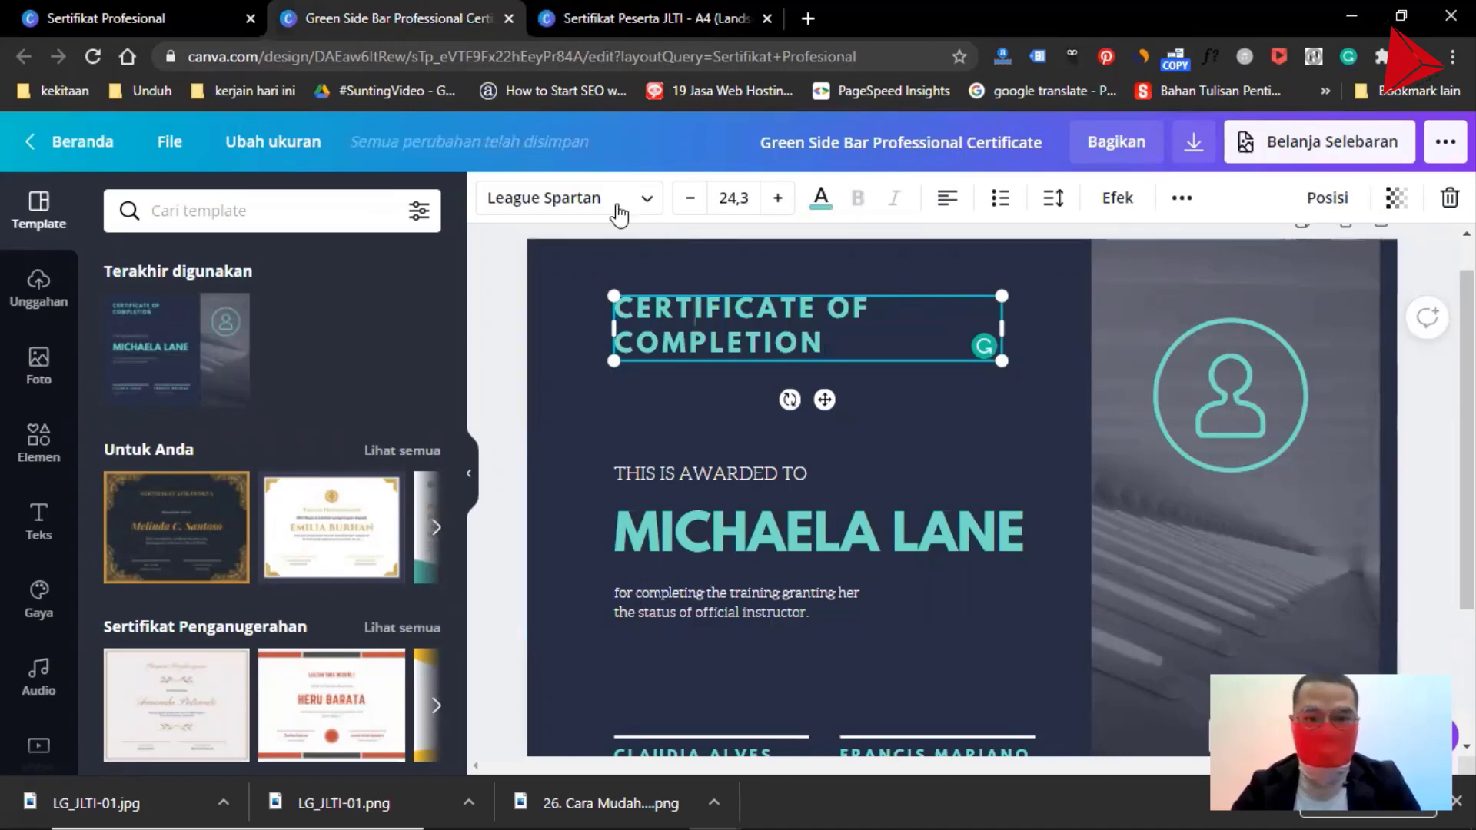
click(578, 202)
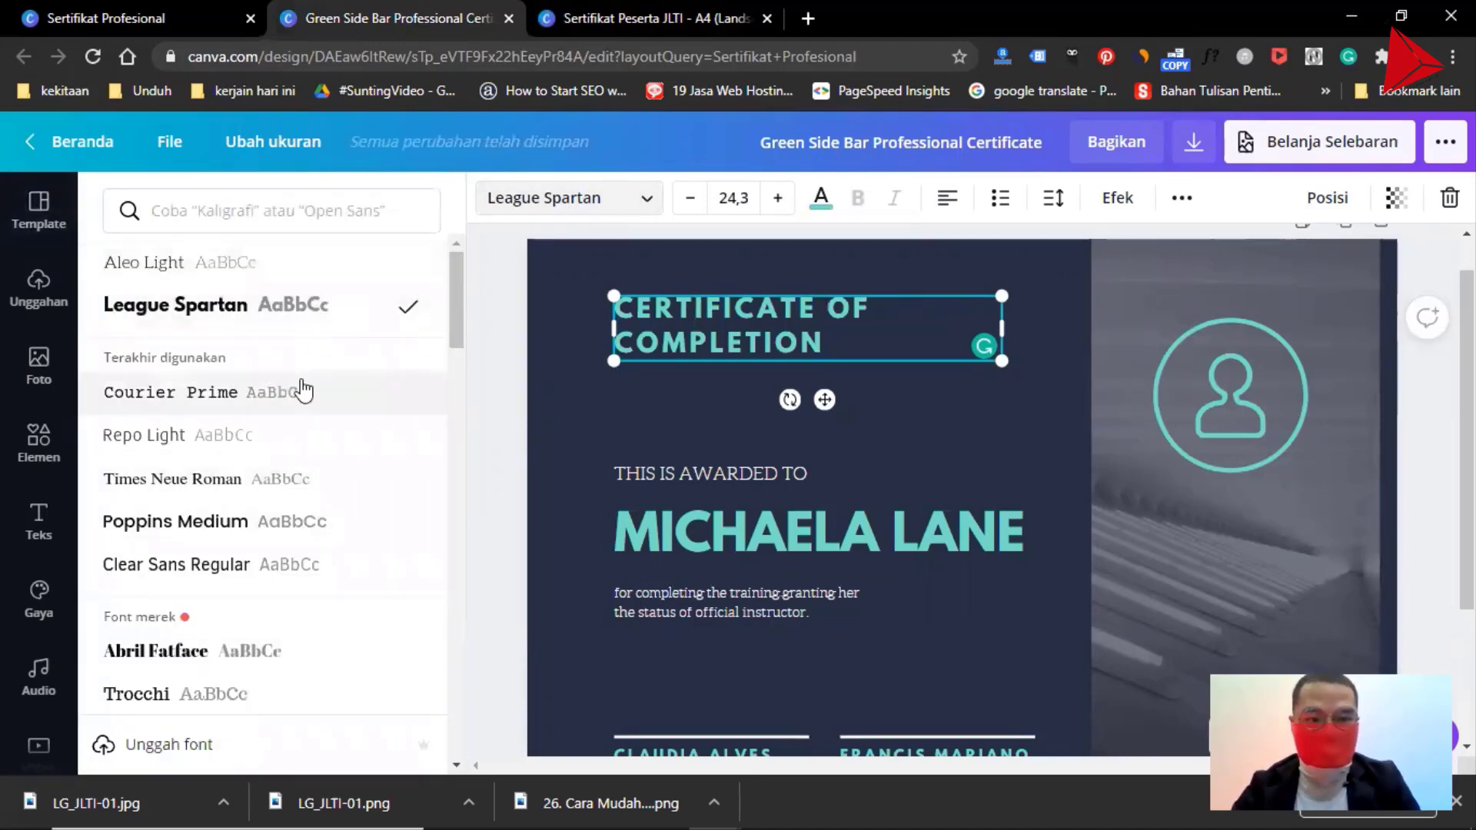
click(217, 489)
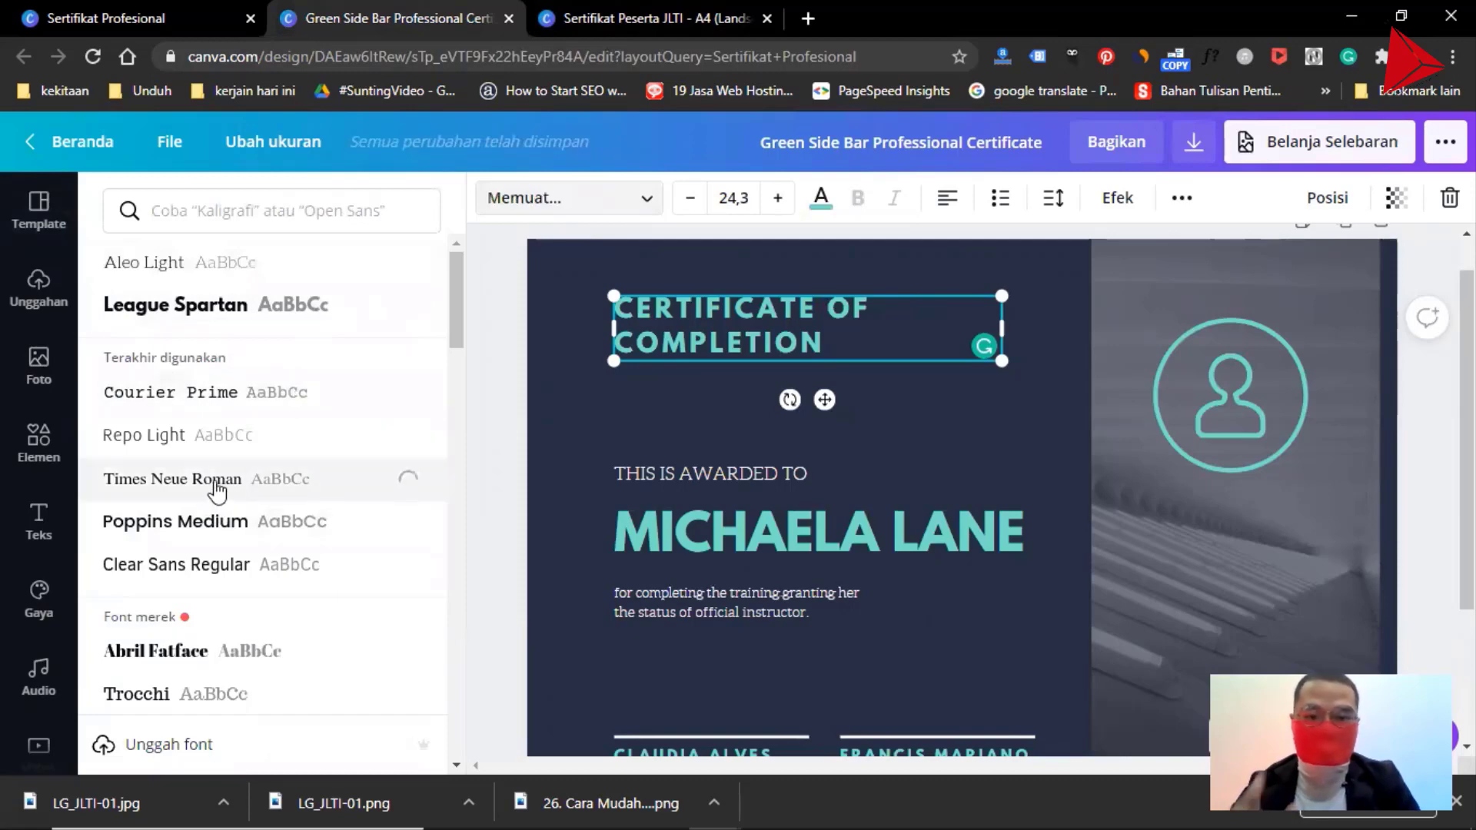
Add the uploaded JLTI logo with the transparent background to the Green Side Bar certificate, placing it near the middle.
click(612, 15)
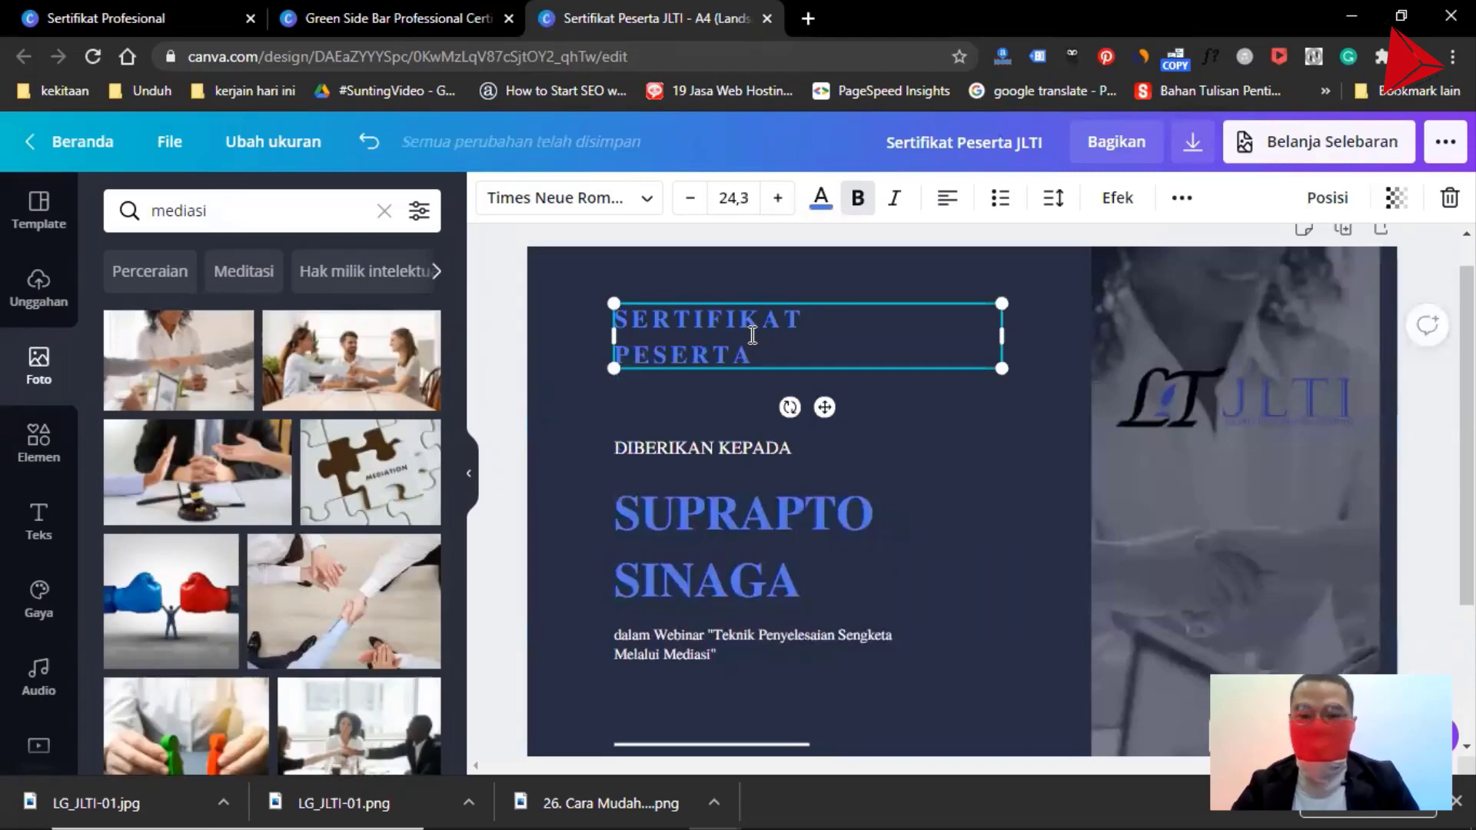
scroll(750, 333, down, 2)
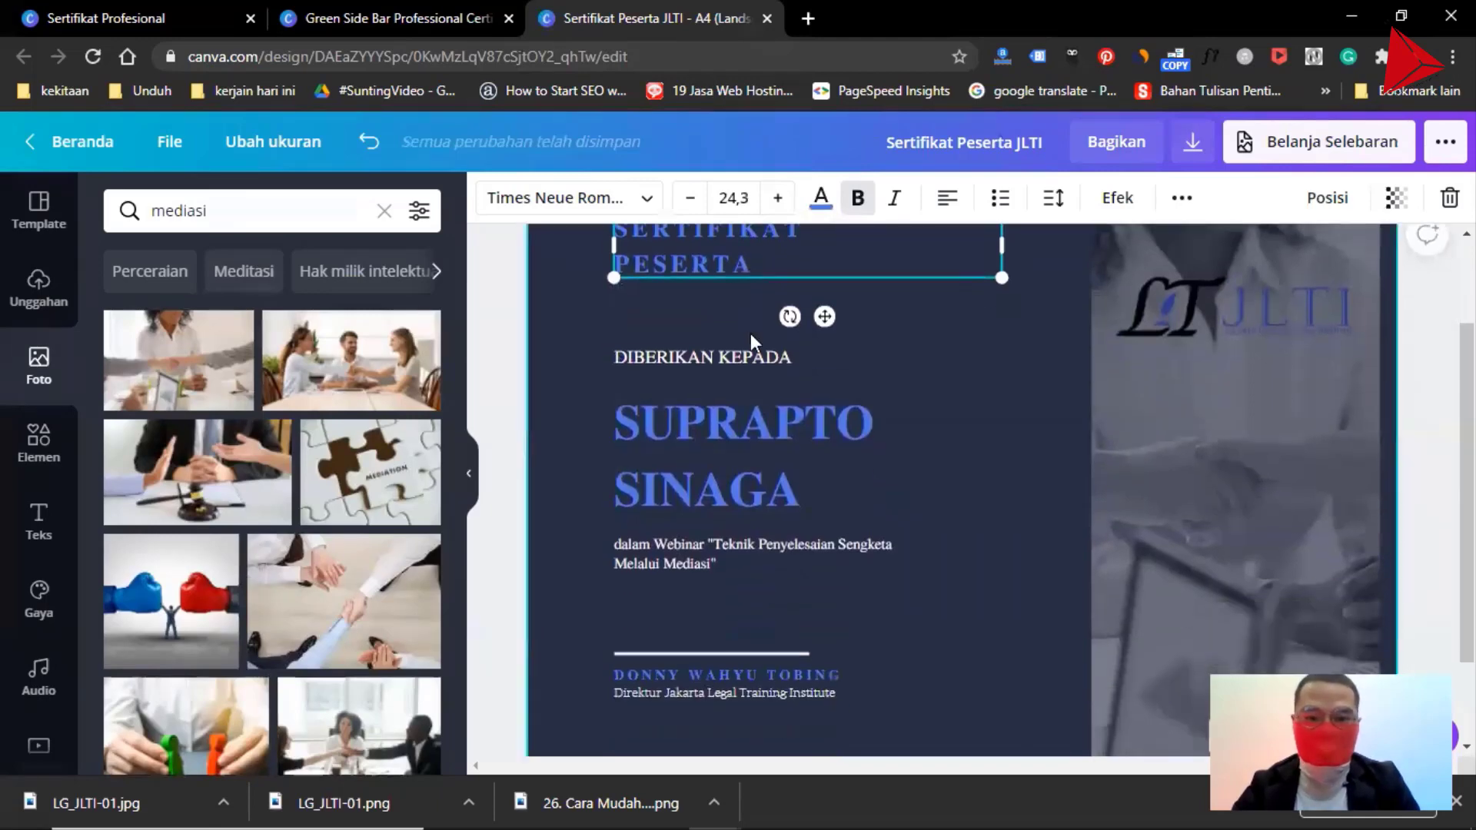
click(440, 18)
scroll(750, 395, down, 3)
scroll(750, 395, up, 3)
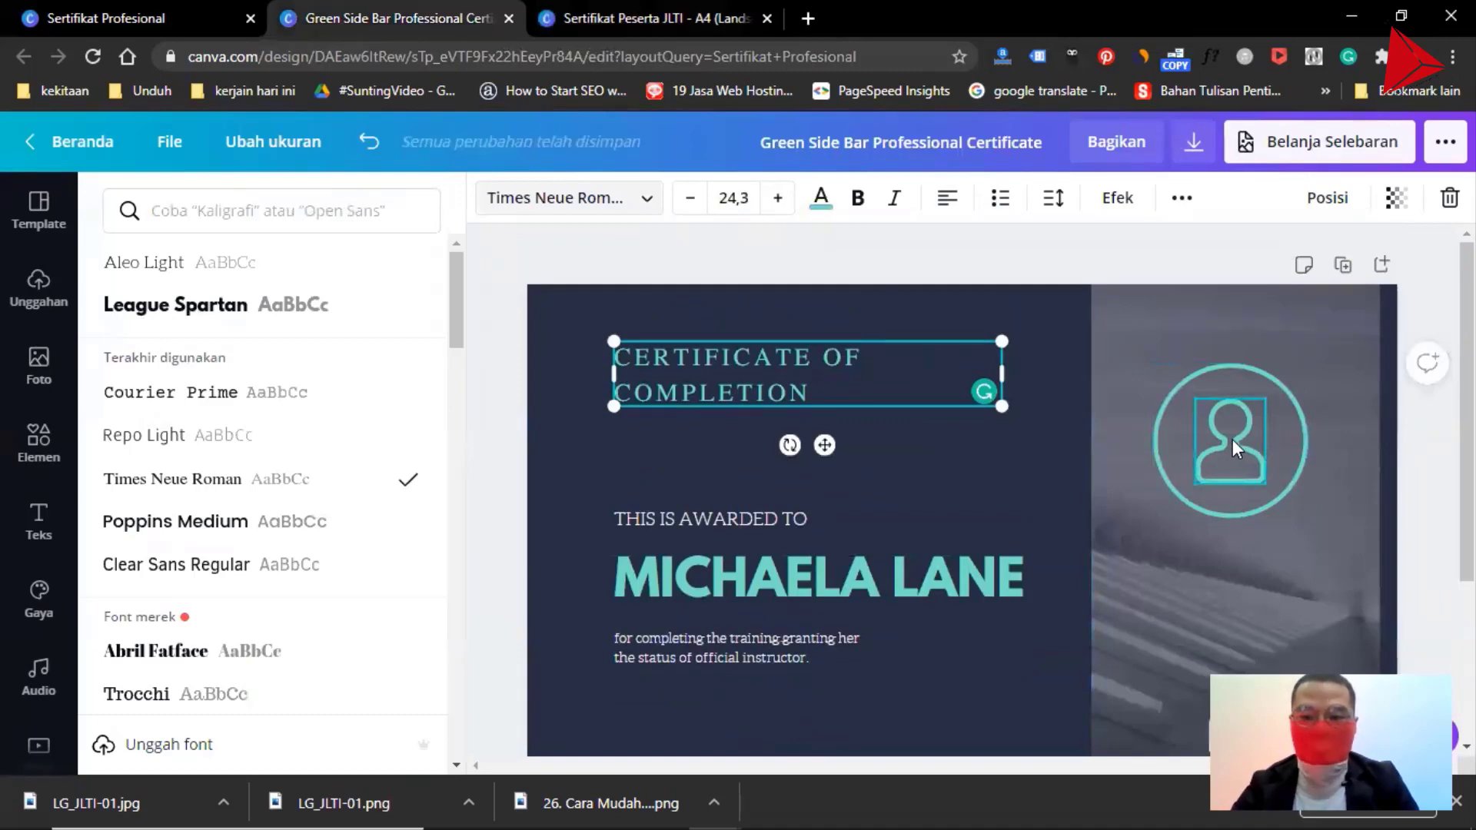
click(1233, 439)
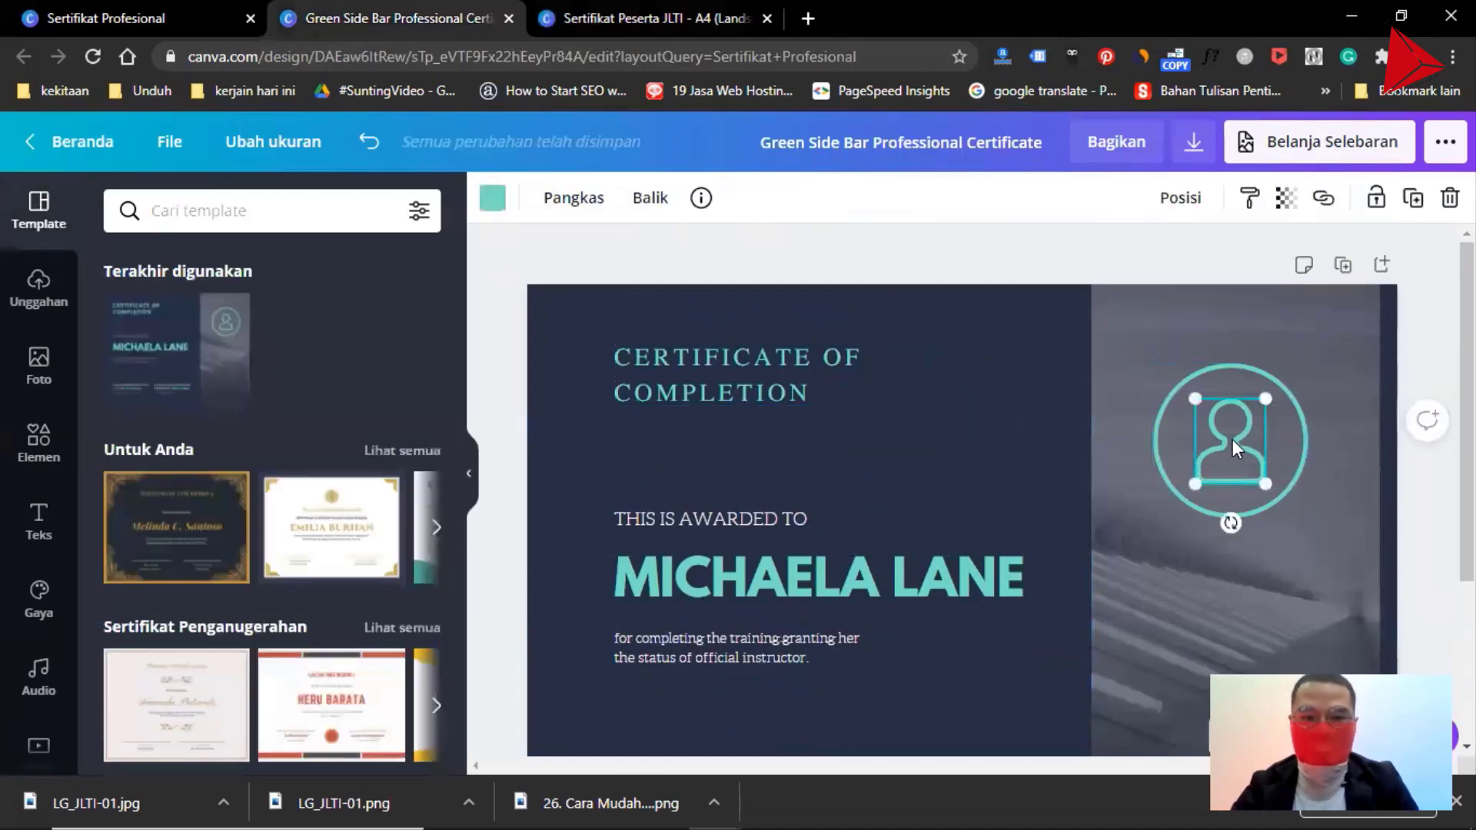
click(39, 289)
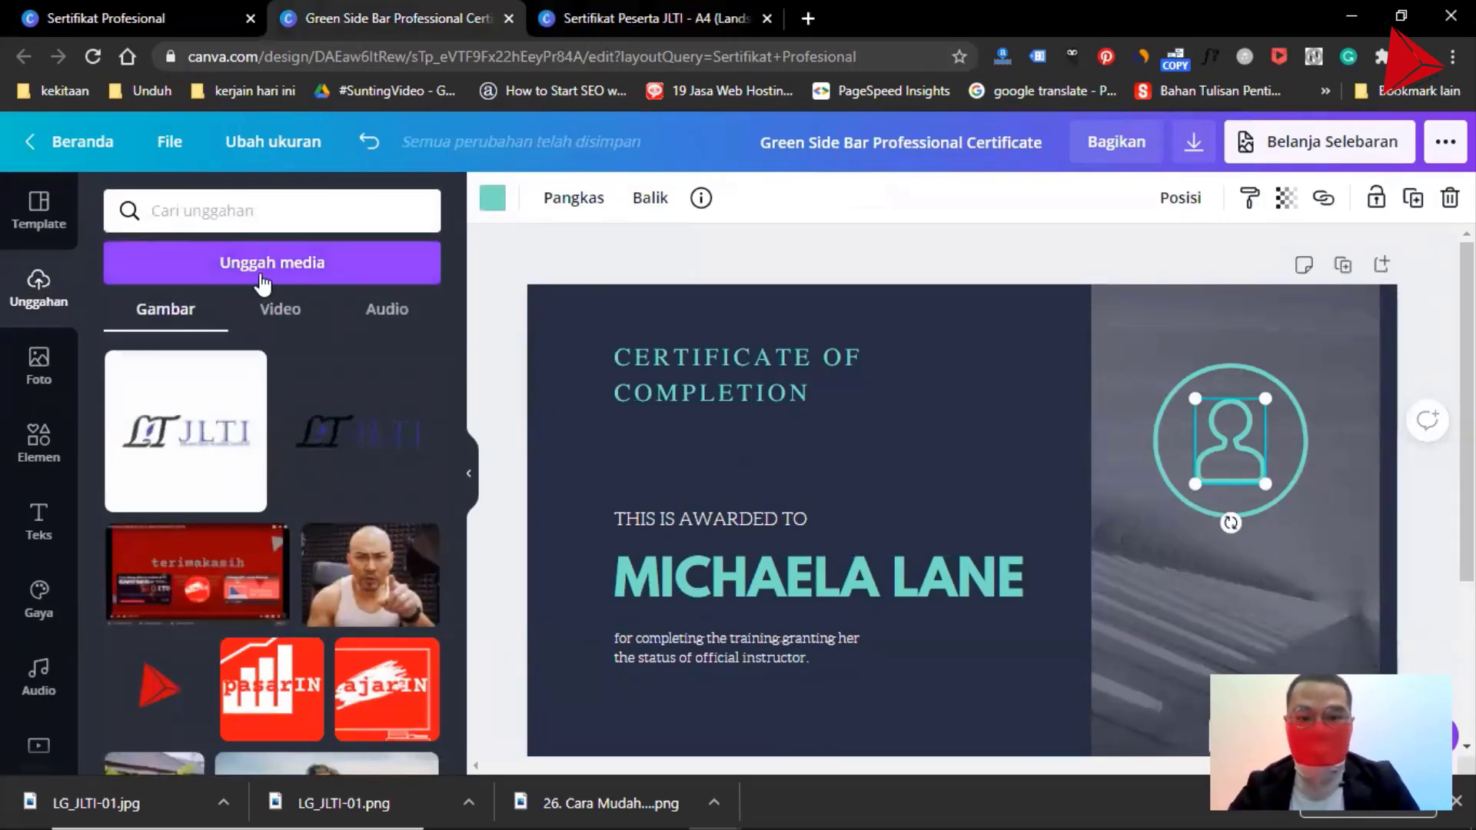
click(364, 435)
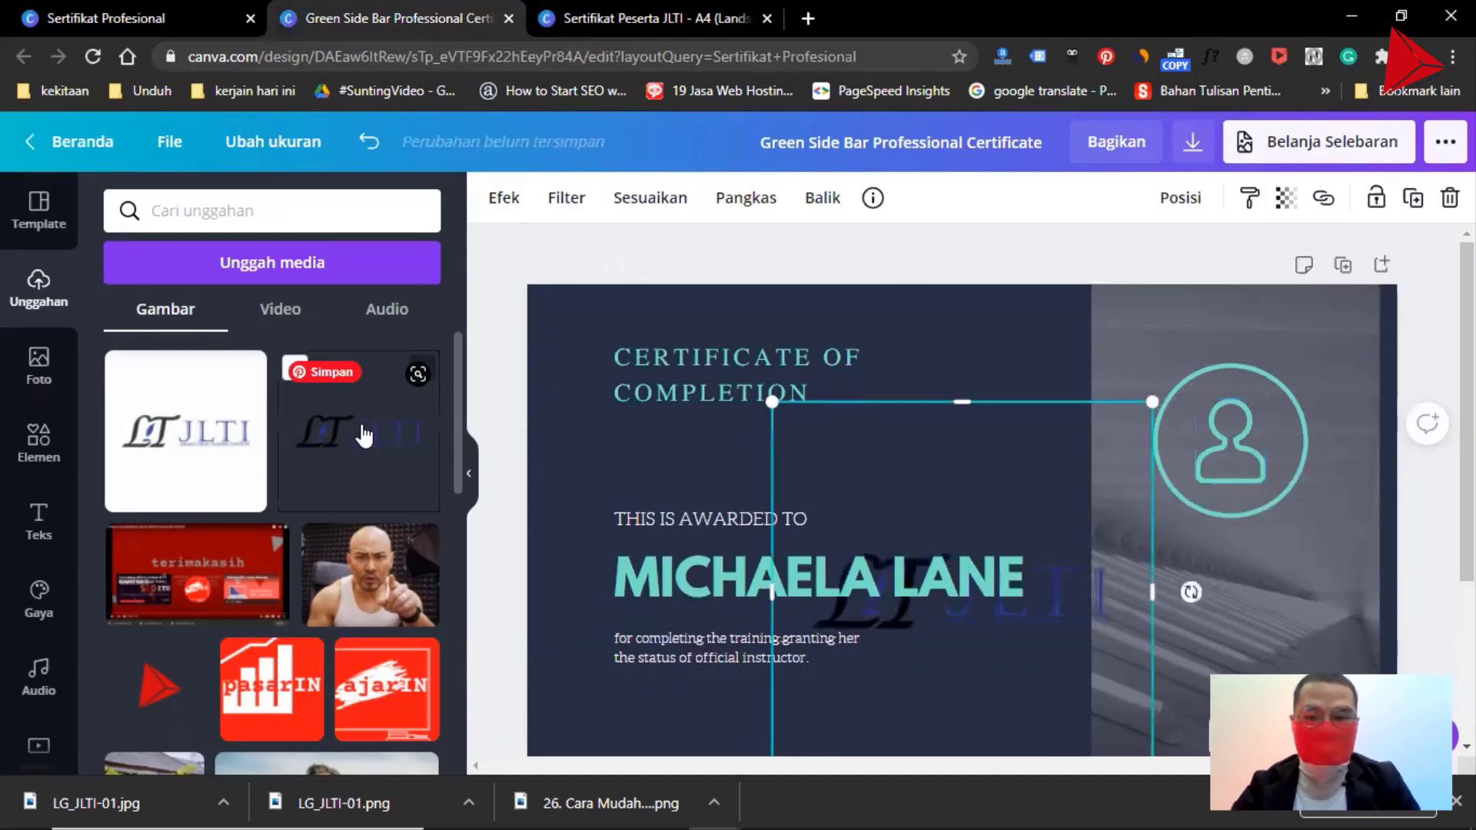
drag(981, 610, 942, 490)
Delete the circle and the person icon from the certificate's side photo, leaving the photo in its original place.
drag(1239, 565, 1211, 458)
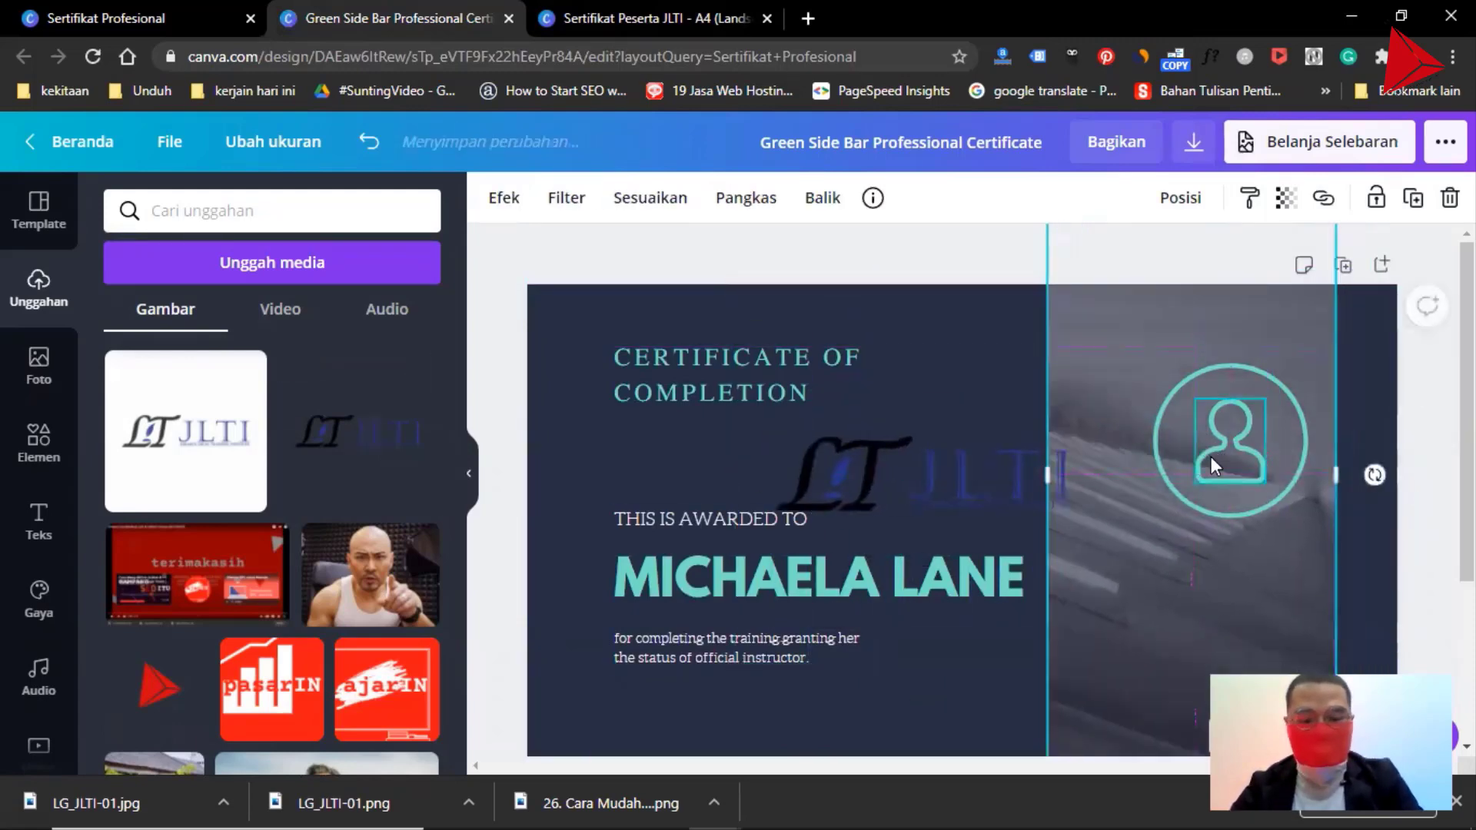
key(ctrl+z)
click(1269, 441)
key(Delete)
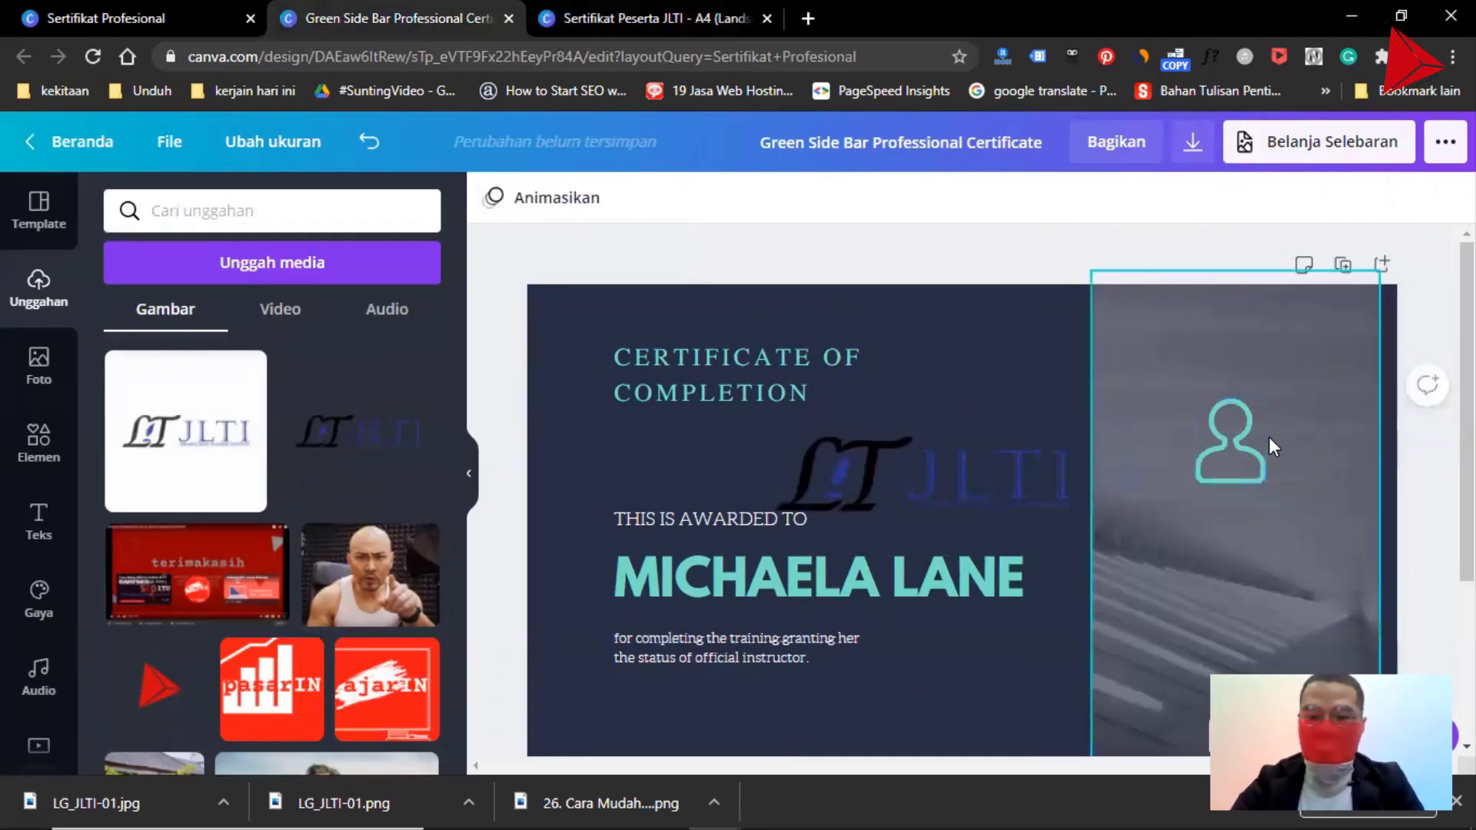
click(1223, 454)
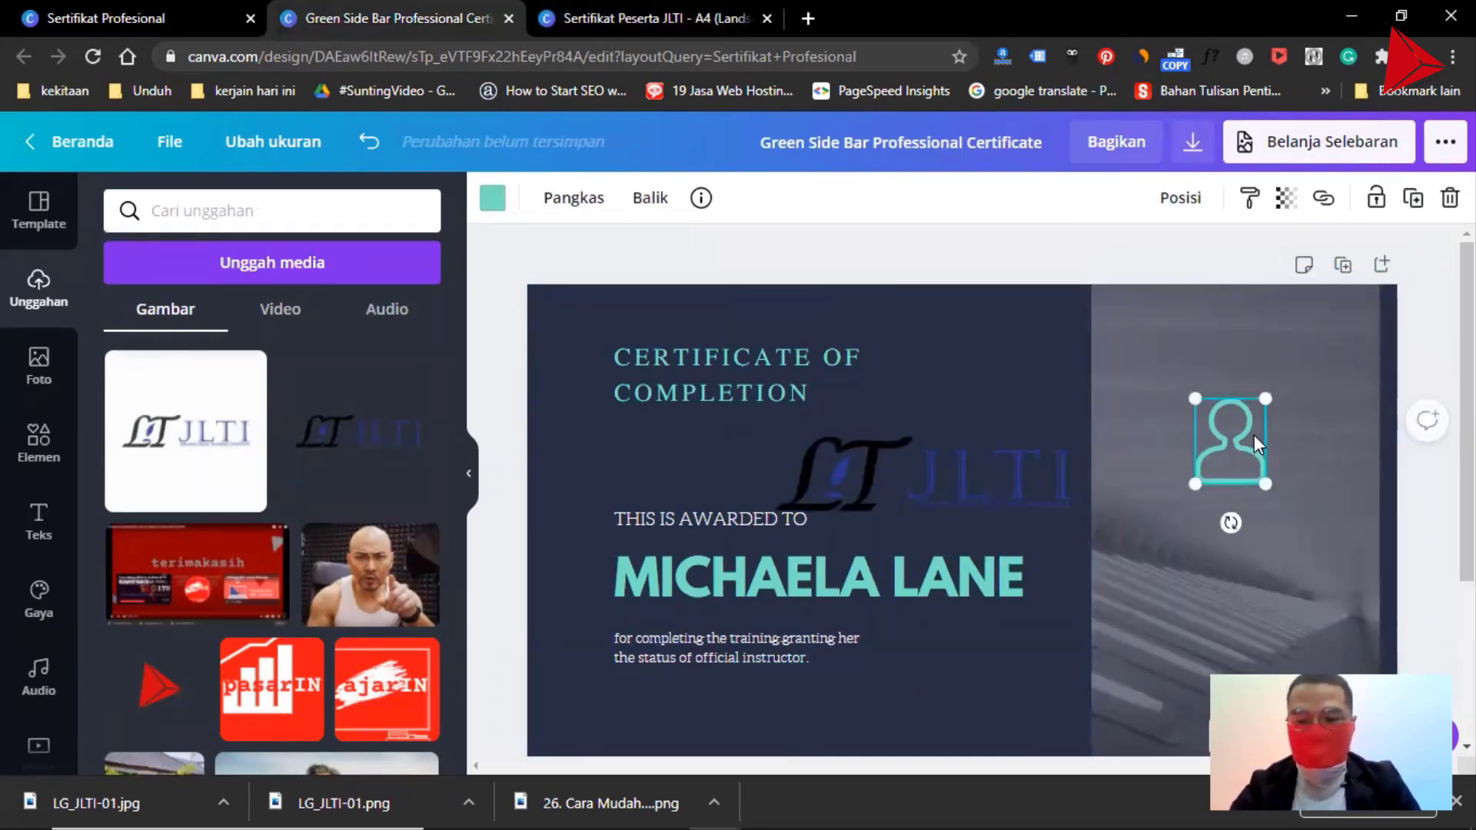
key(Delete)
Move the JLTI logo onto the upper part of the side photo and shrink it to roughly the photo's width.
click(977, 478)
drag(975, 477, 1278, 464)
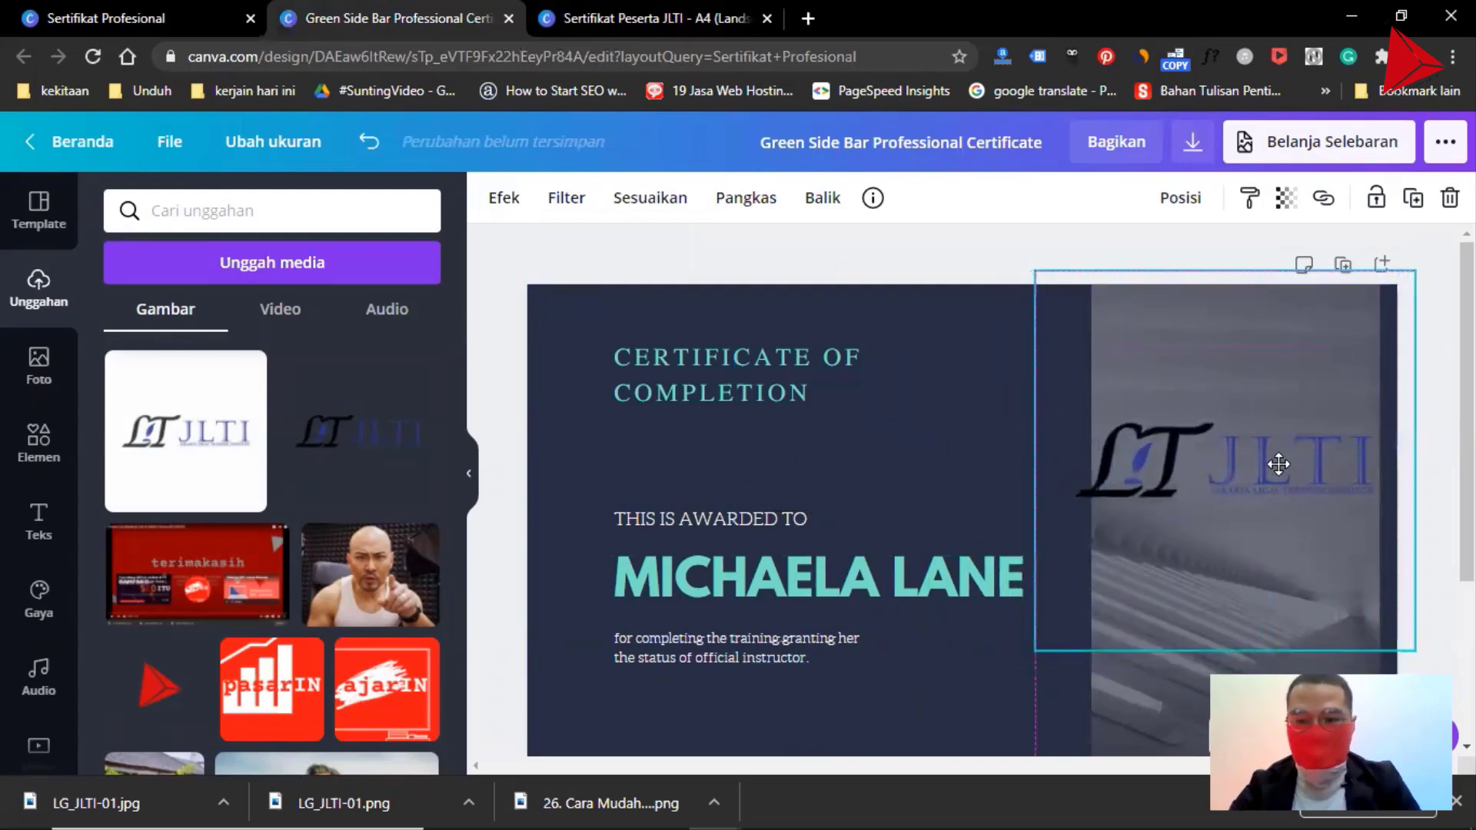
drag(1036, 651, 1110, 588)
mouse_move(1266, 454)
mouse_down()
mouse_move(1229, 461)
mouse_move(1247, 467)
mouse_up()
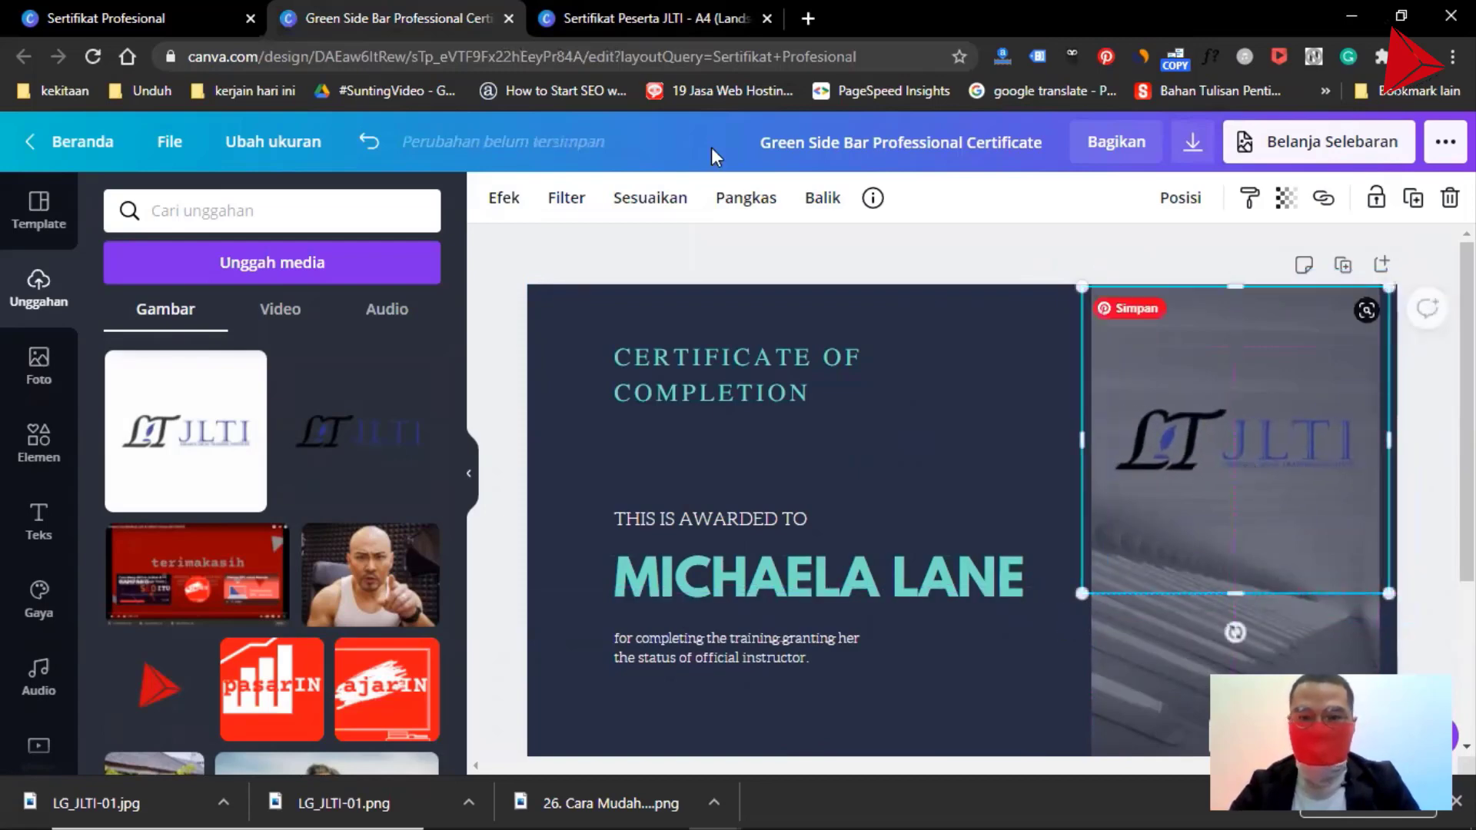
Compare the template's award line, recipient name and signature texts with those in the Sertifikat Peserta JLTI design.
click(628, 11)
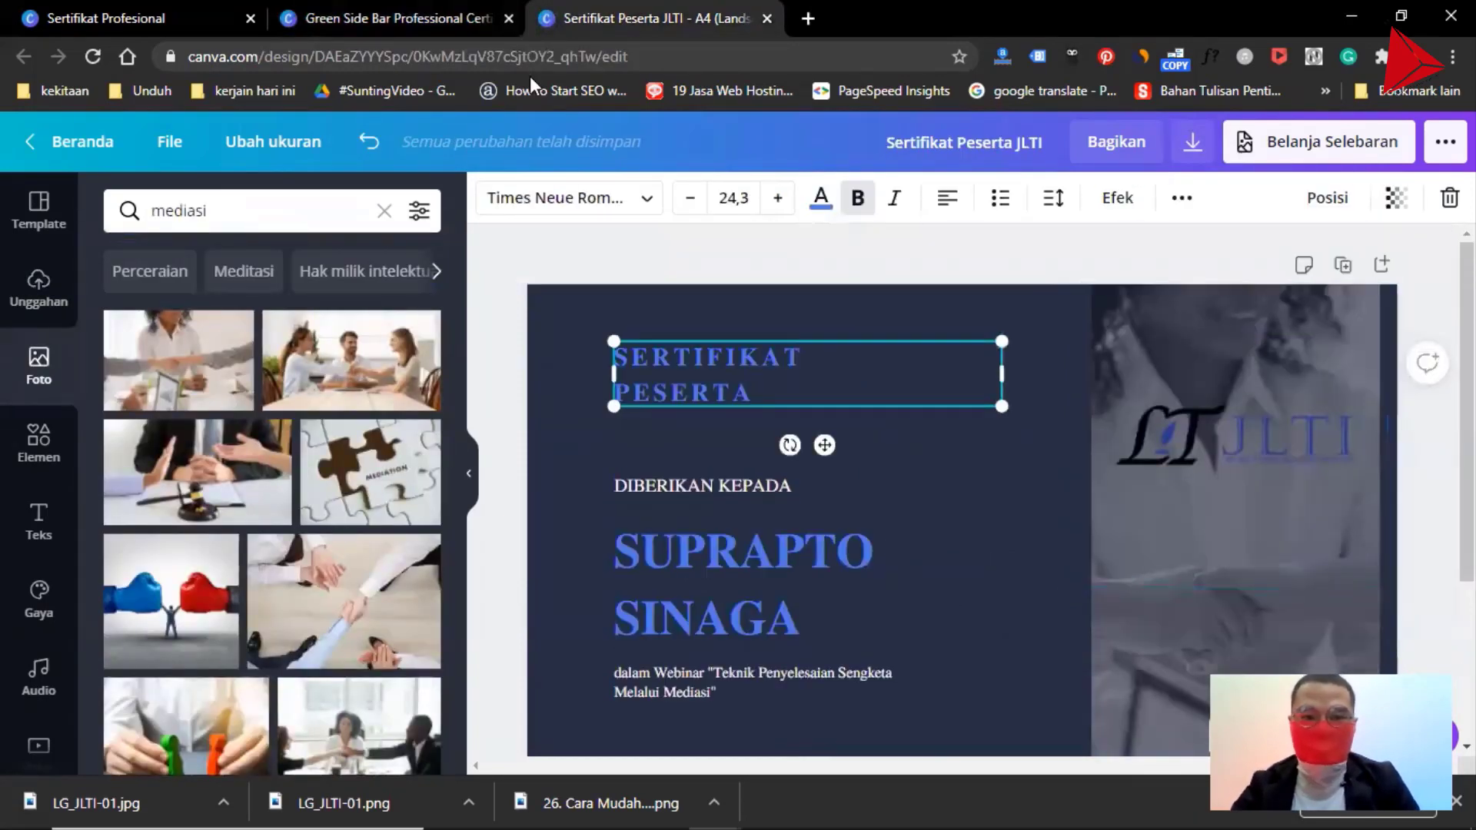
click(427, 25)
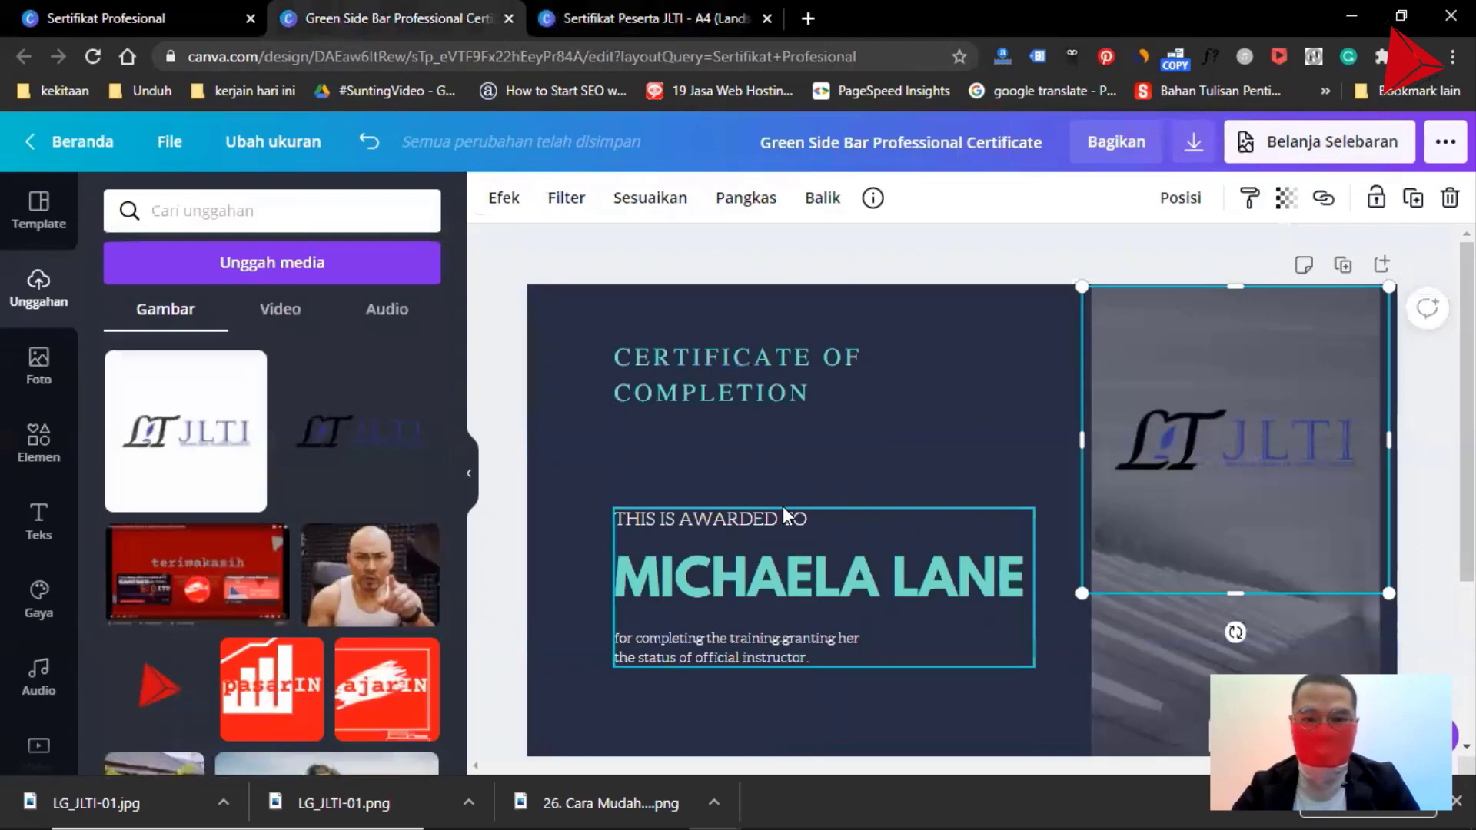
scroll(736, 422, down, 3)
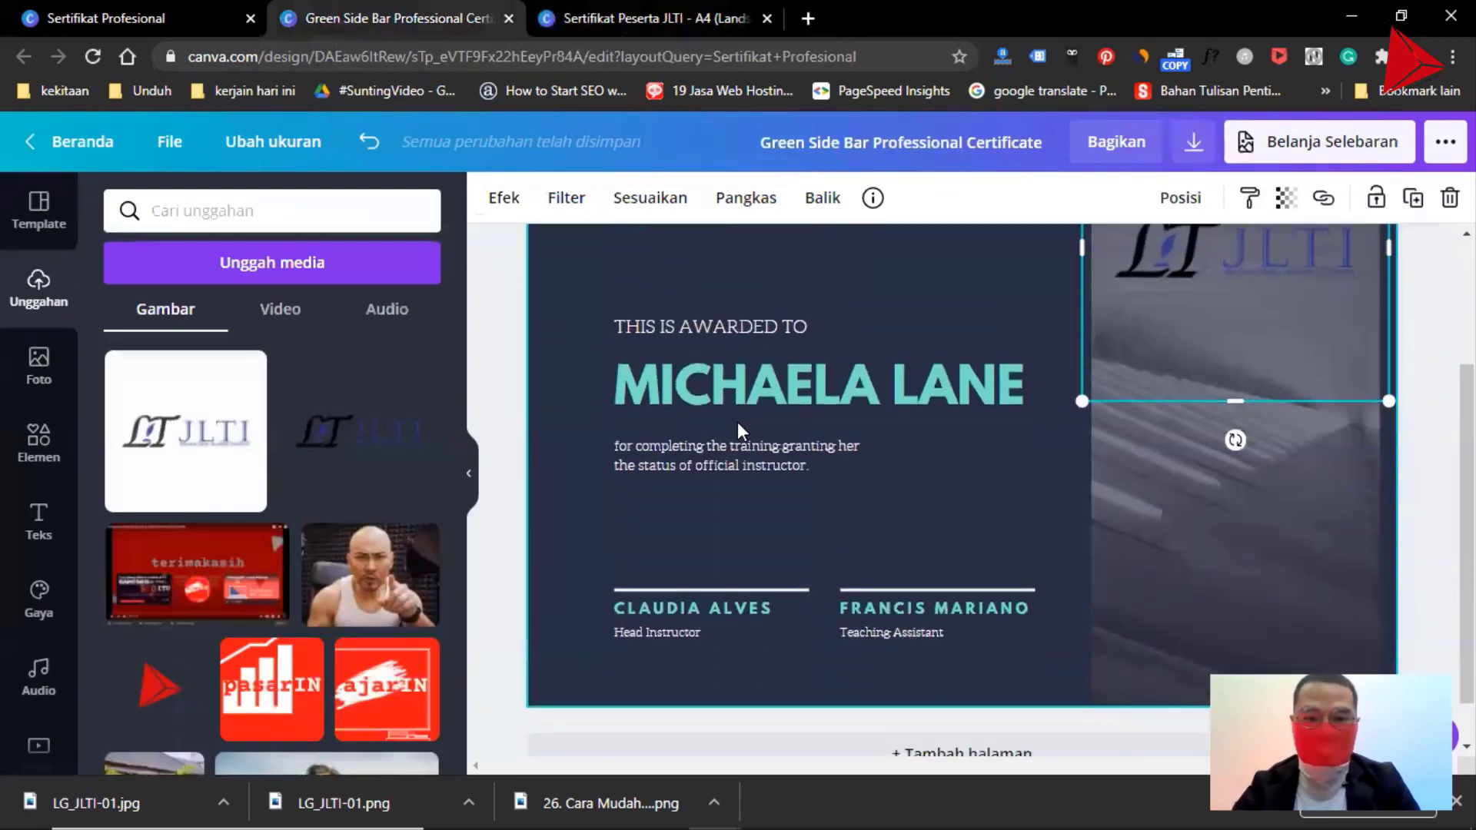
scroll(736, 422, up, 1)
click(726, 392)
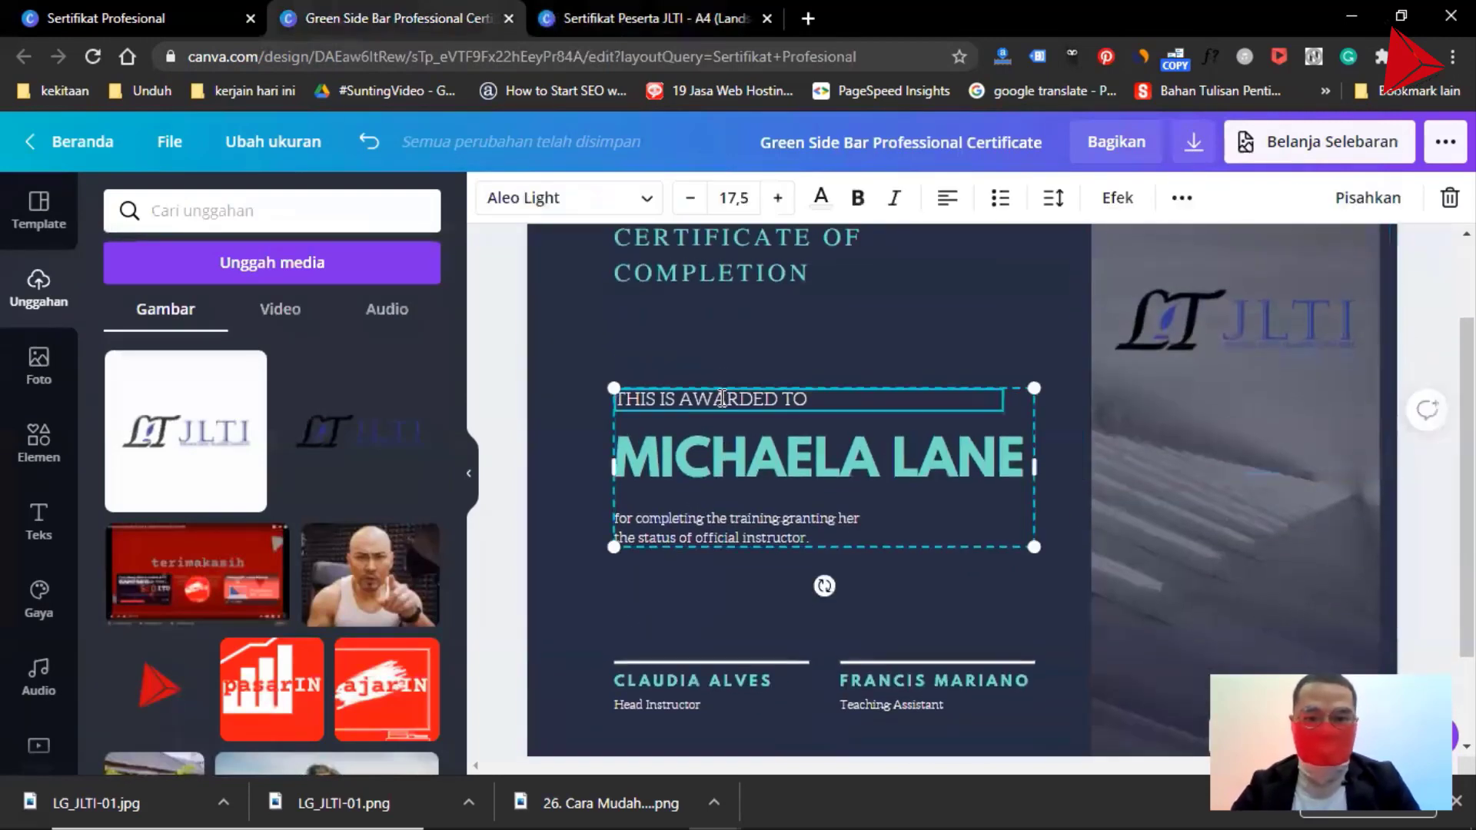
click(726, 464)
double_click(726, 464)
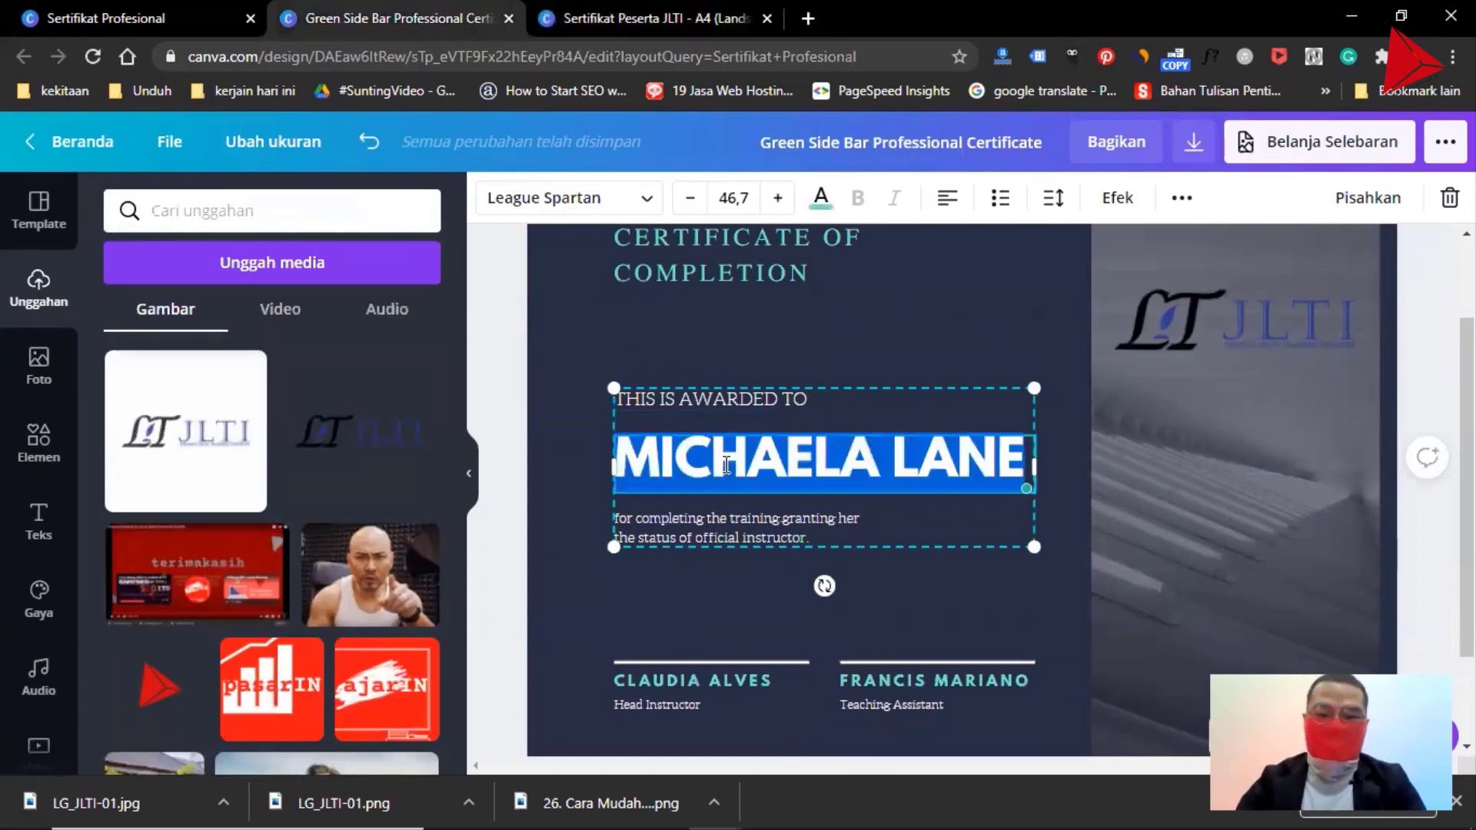
click(663, 17)
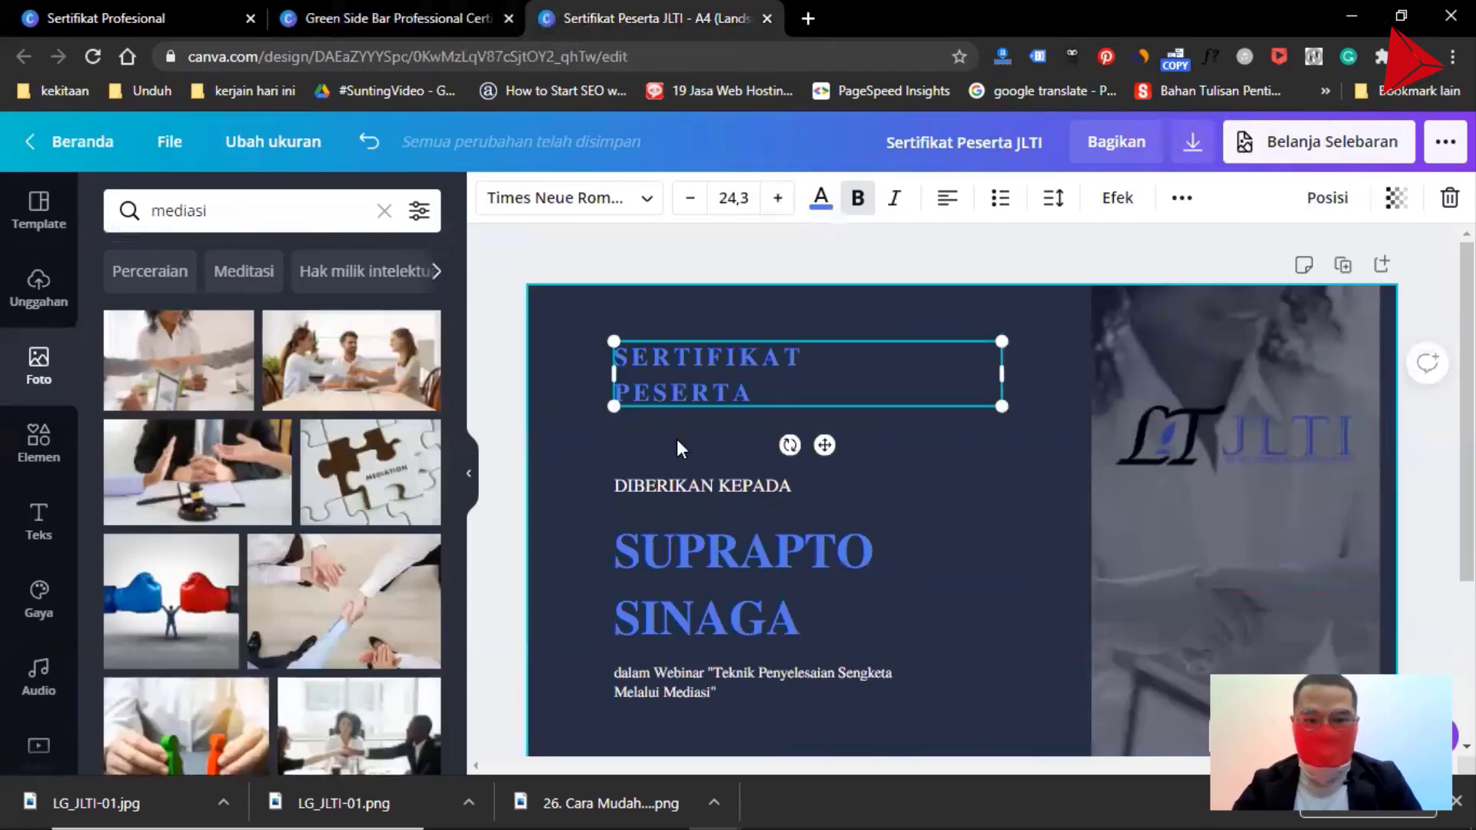
scroll(676, 440, down, 1)
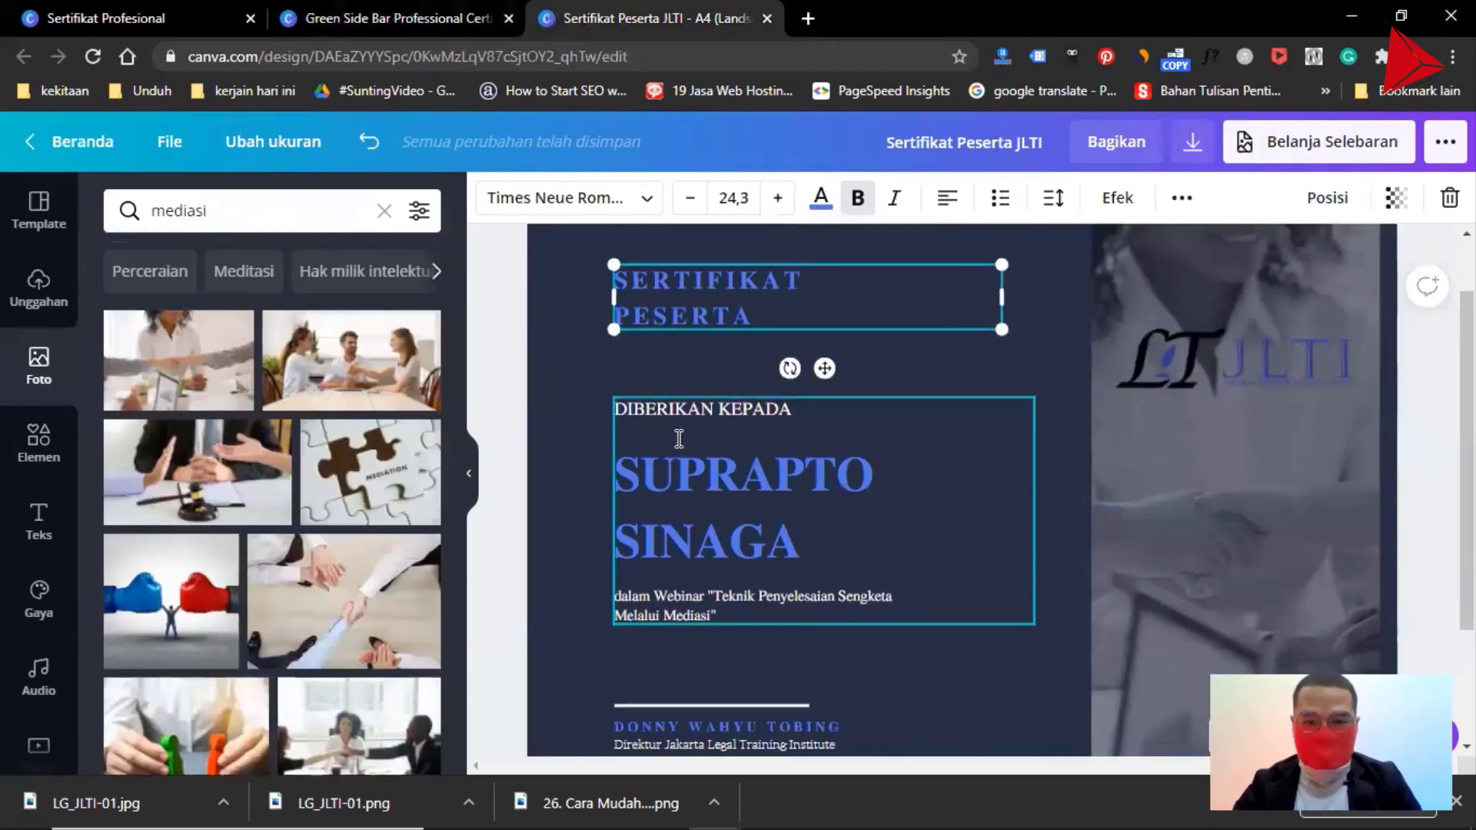
Make a copy of the Sertifikat Peserta JLTI design from the recent designs on the Canva home page.
click(104, 15)
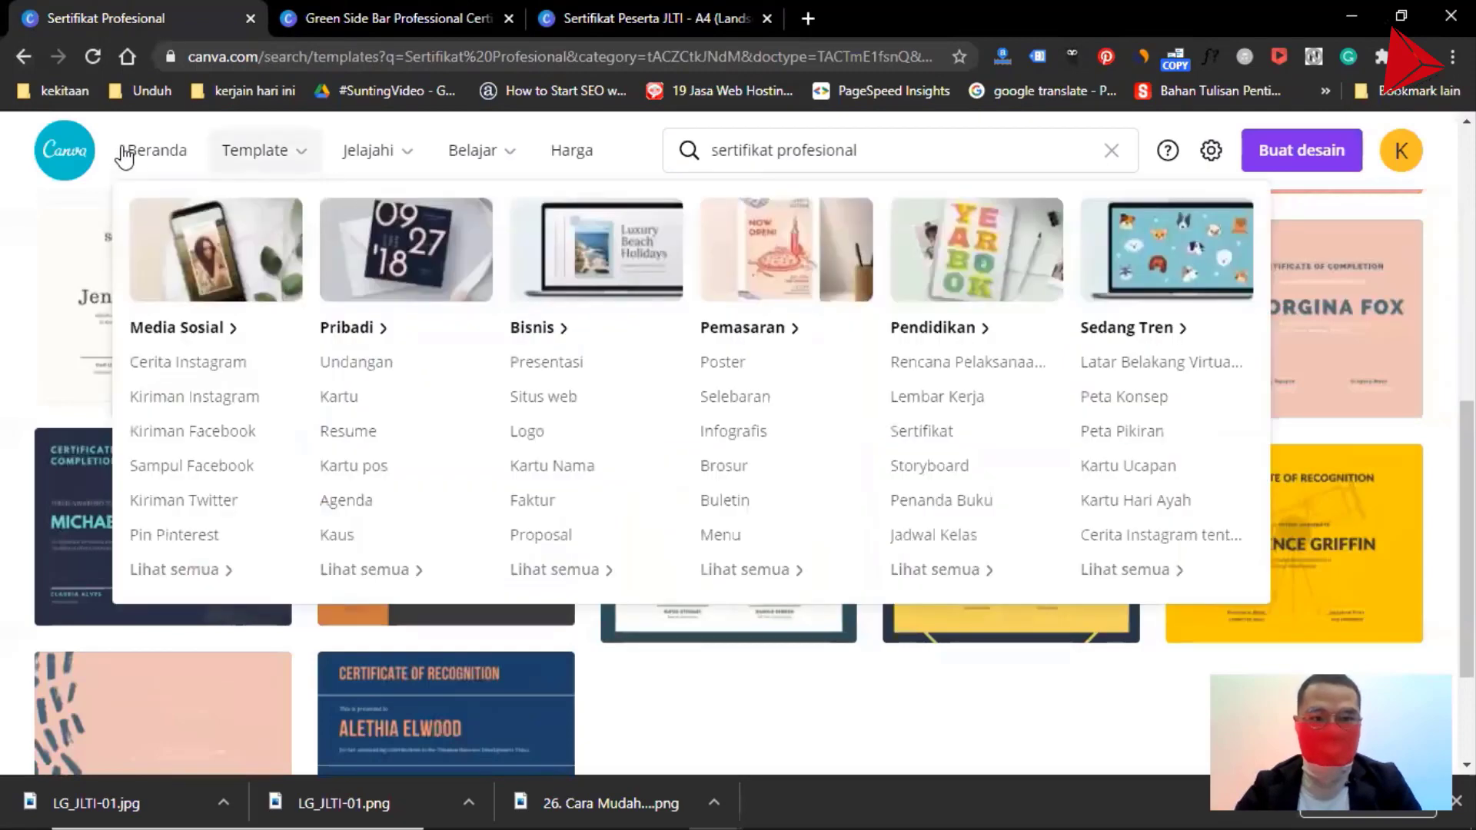
click(151, 157)
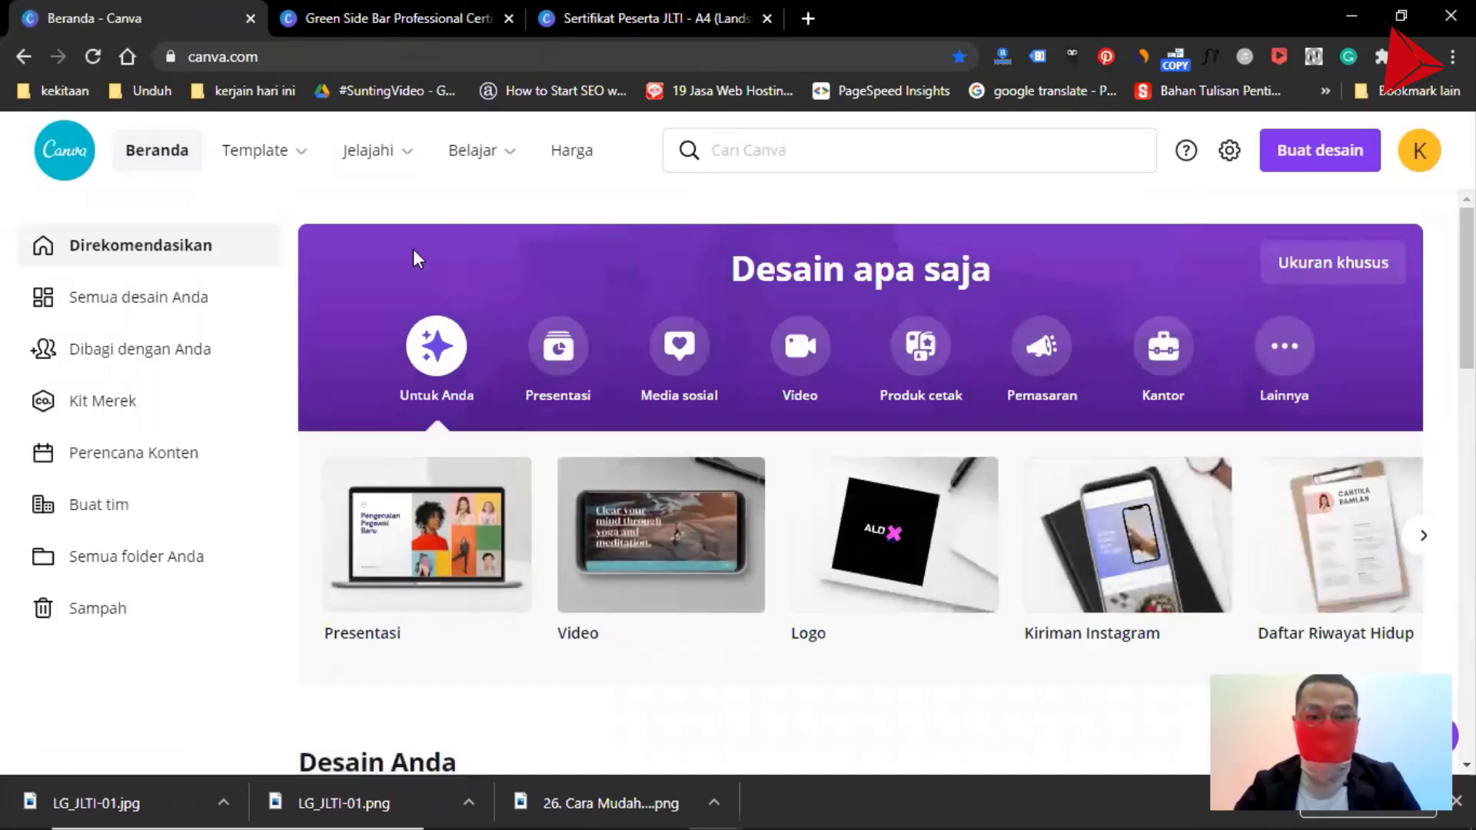
scroll(412, 254, down, 5)
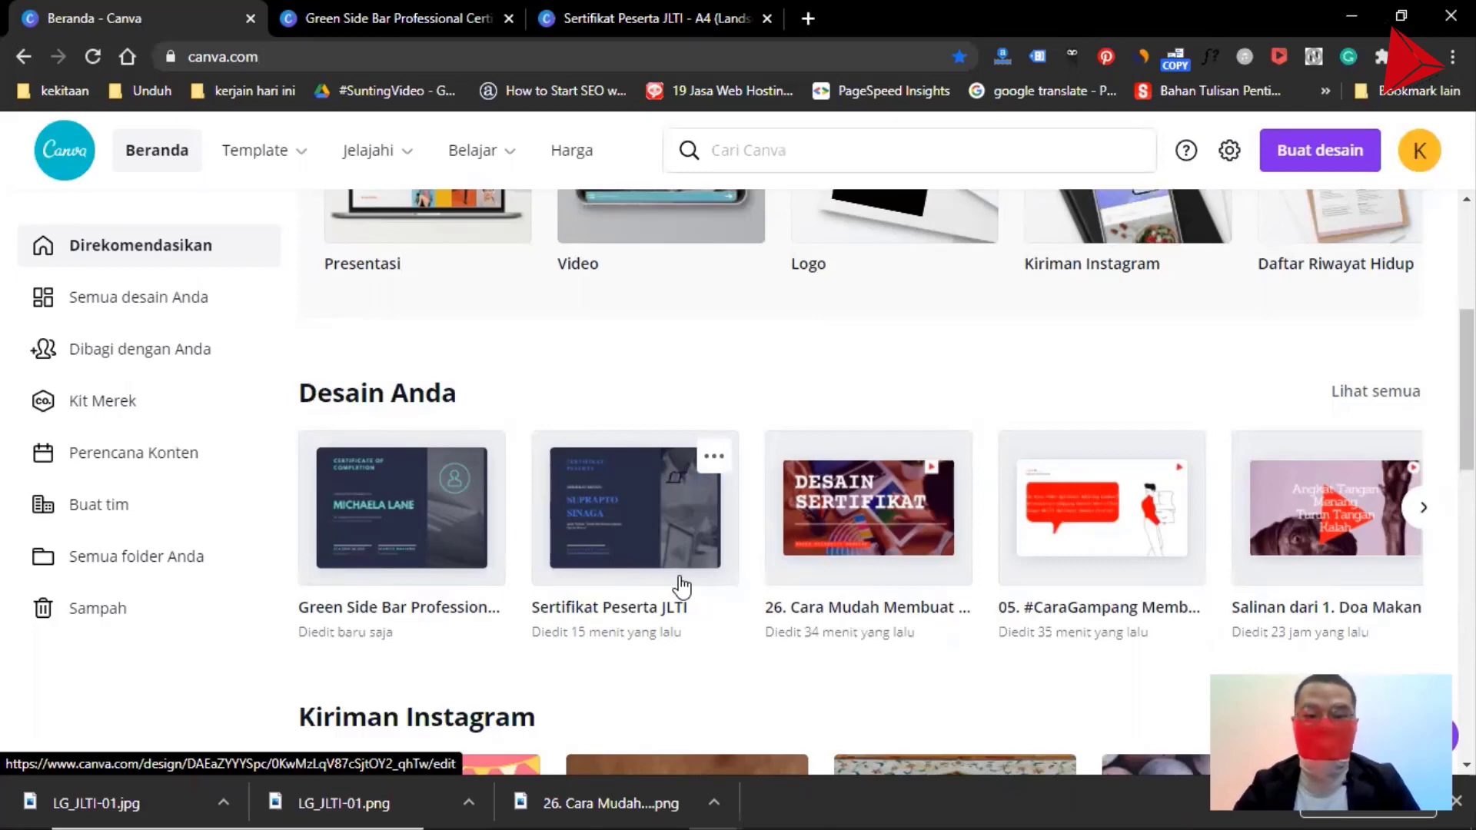
click(715, 459)
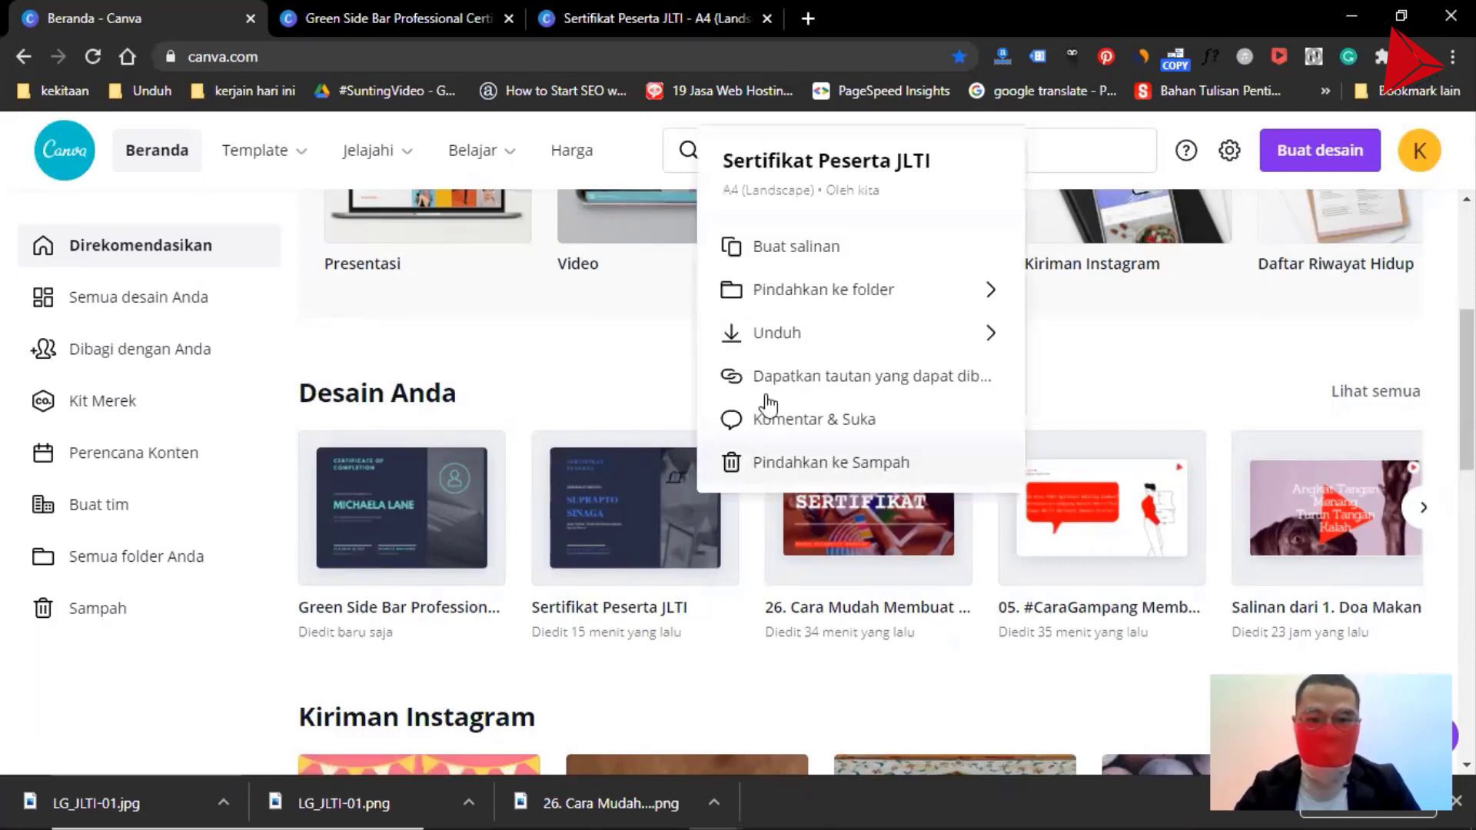
click(768, 255)
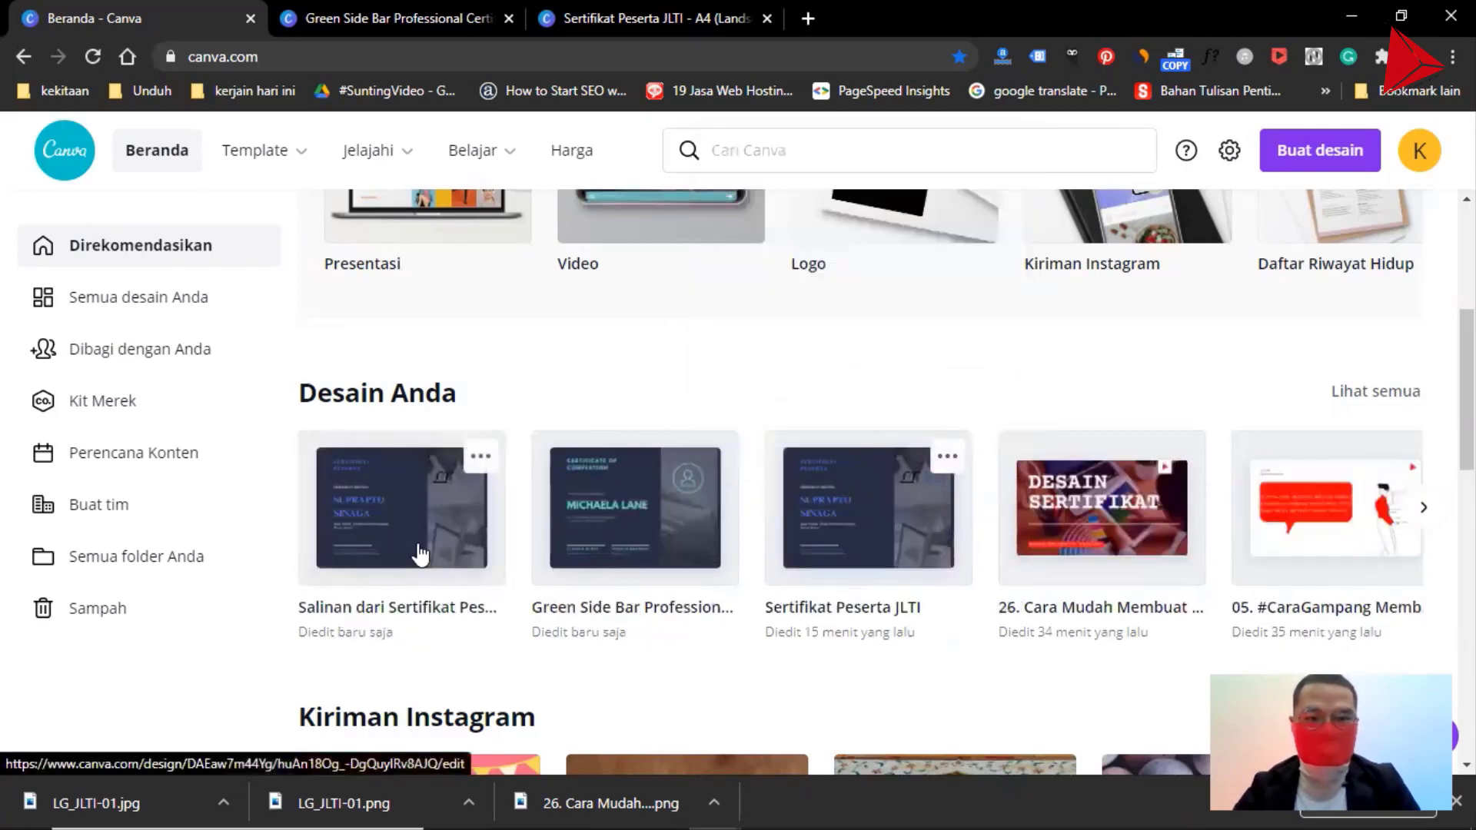
Open the copied certificate and place its browser tab directly after the original Sertifikat Peserta JLTI tab.
click(419, 554)
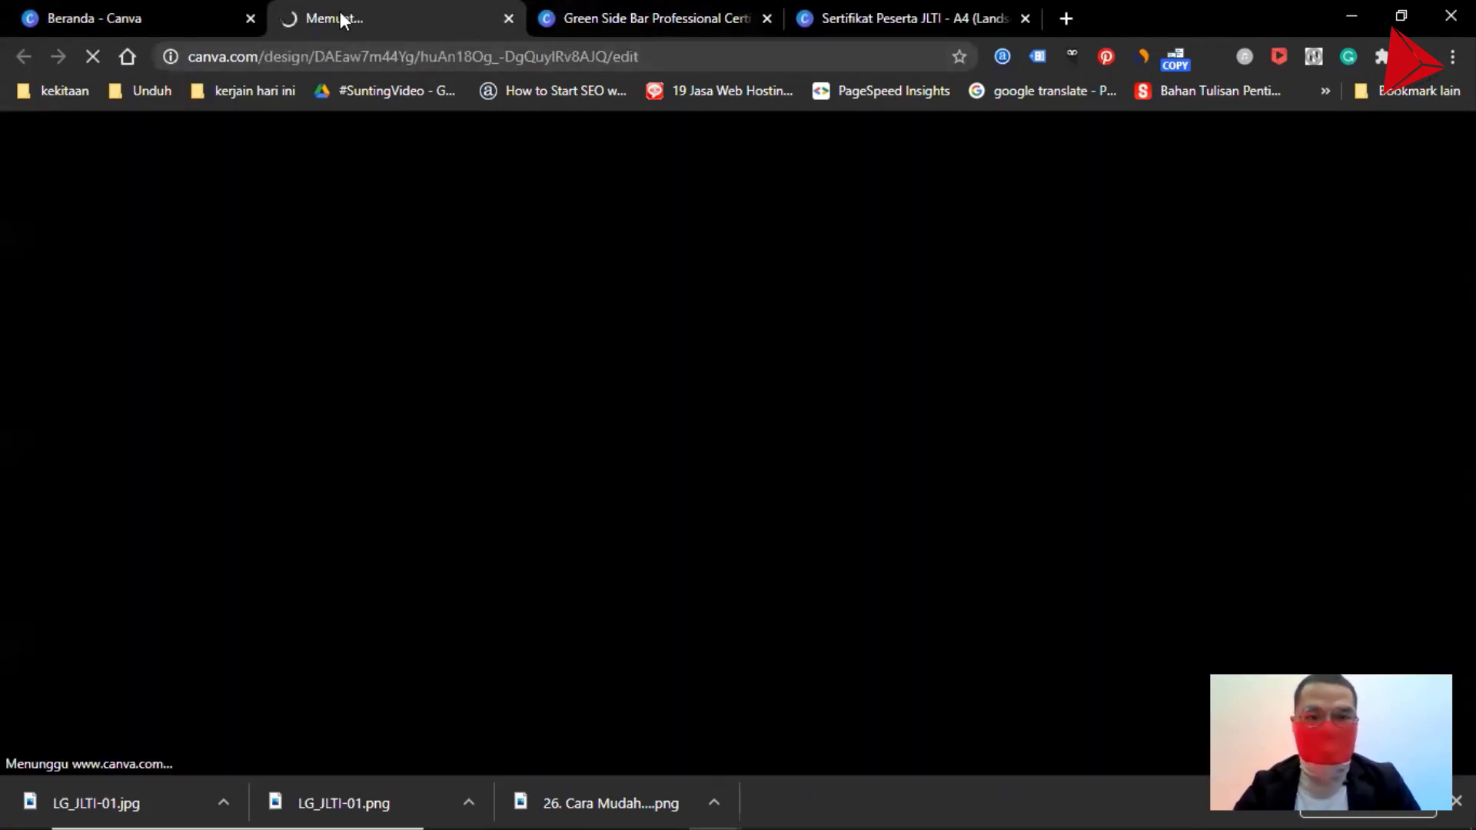
drag(340, 11, 833, 20)
click(638, 12)
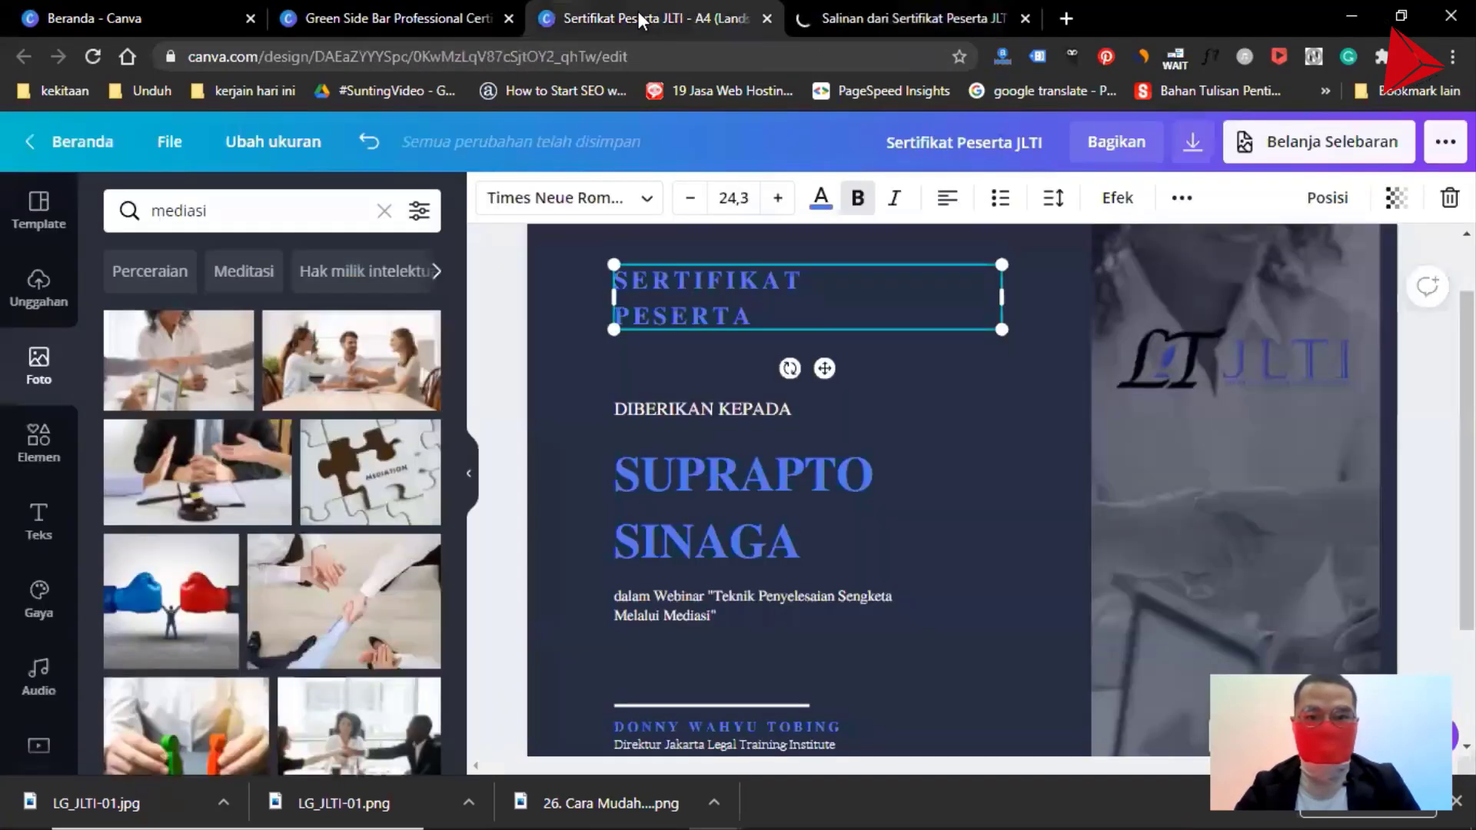
click(922, 17)
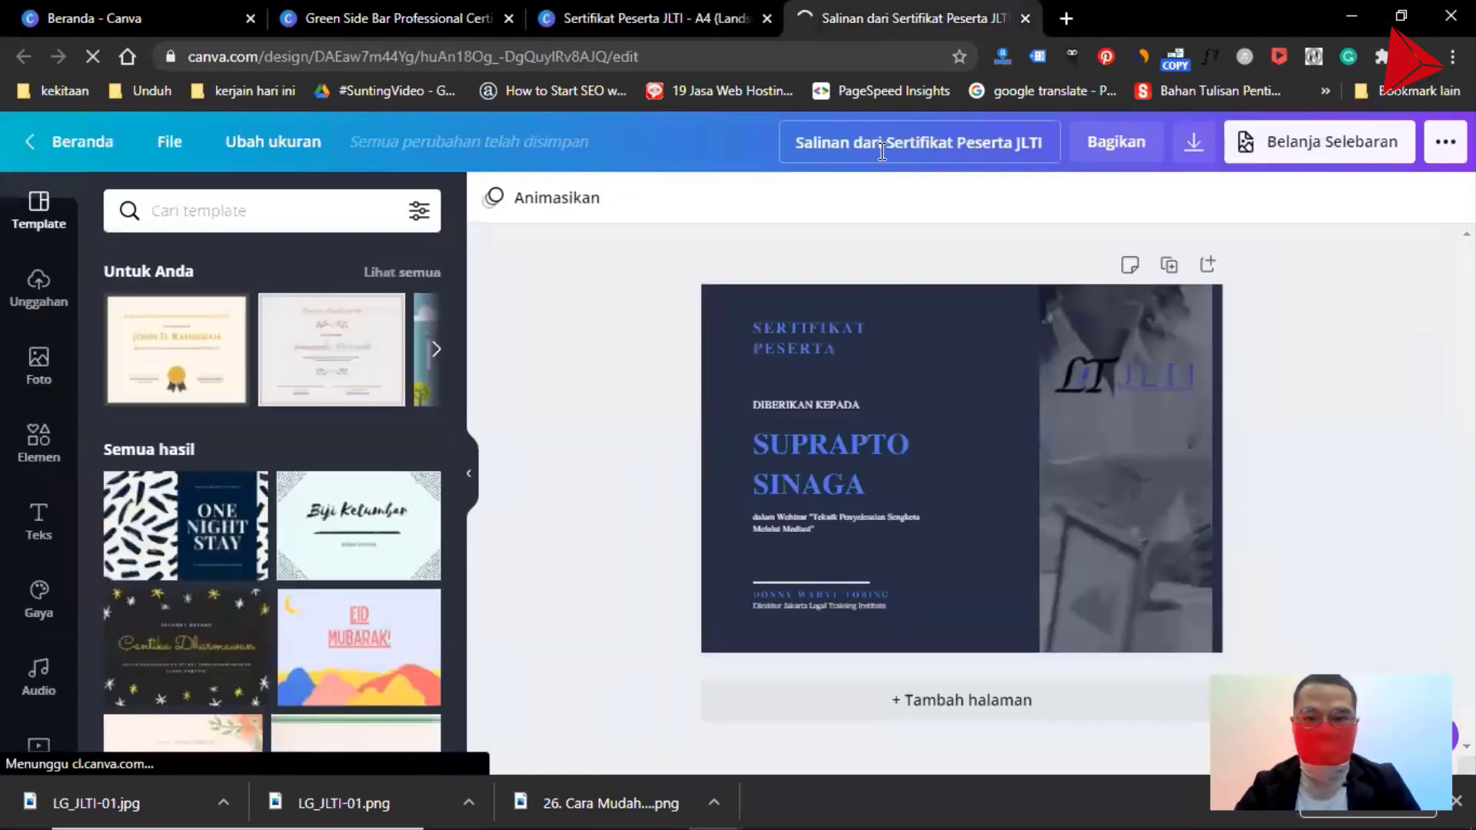
Rename the copied design as Sertifikat Pembicara JLTI.
key(ctrl+shift+Left)
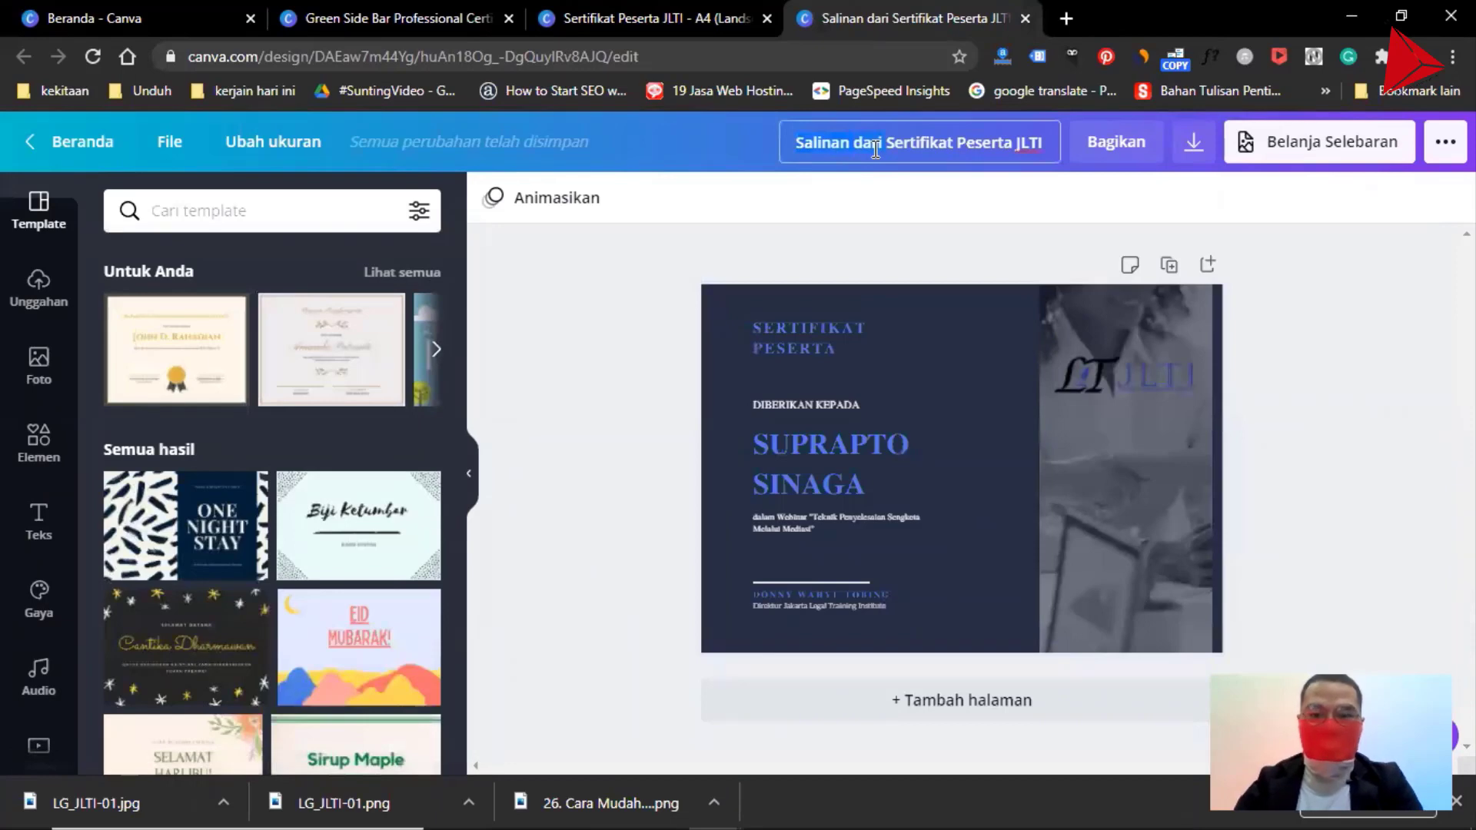
key(BackSpace)
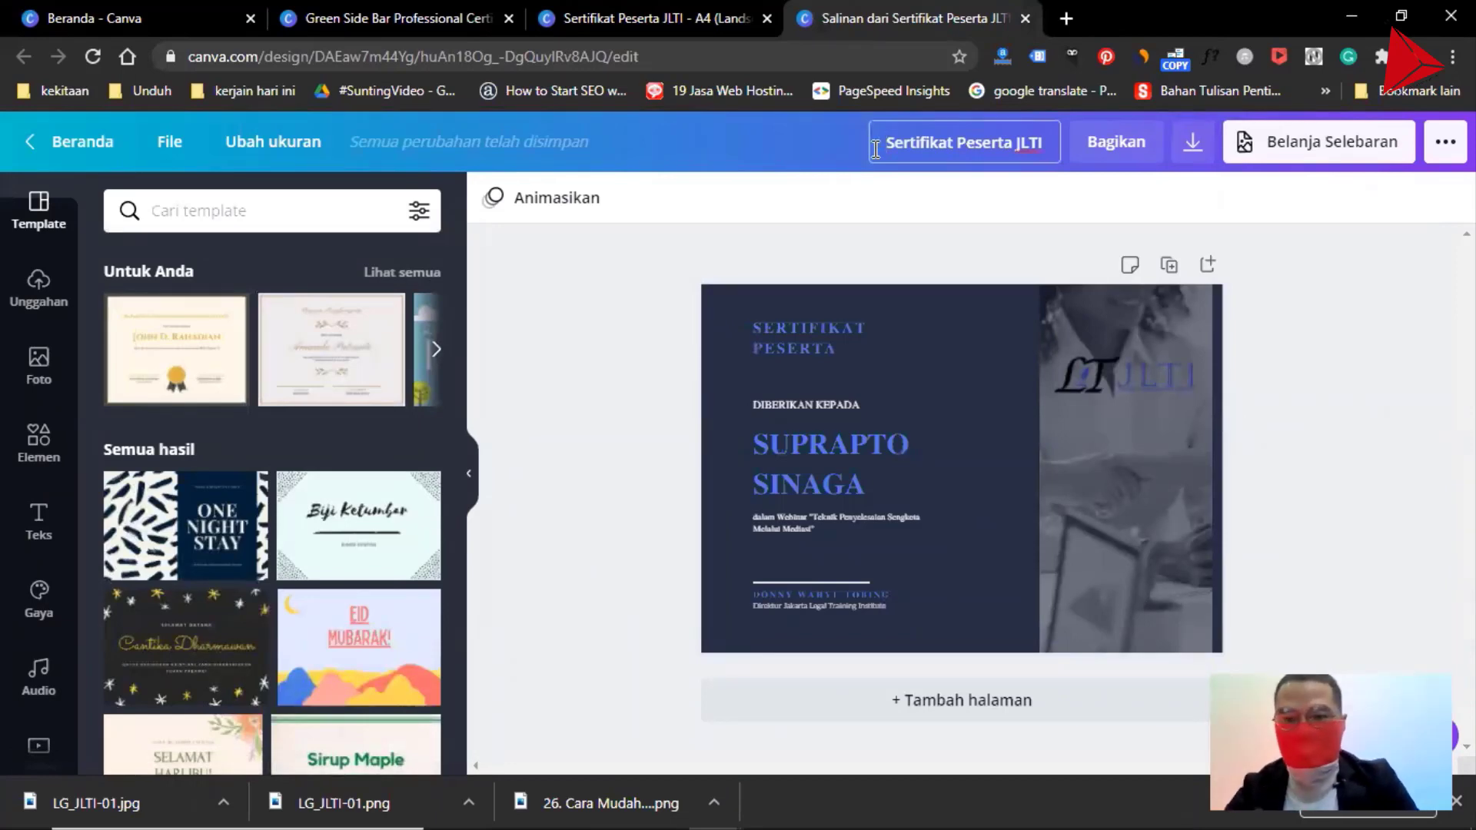
key(ctrl+shift+Right)
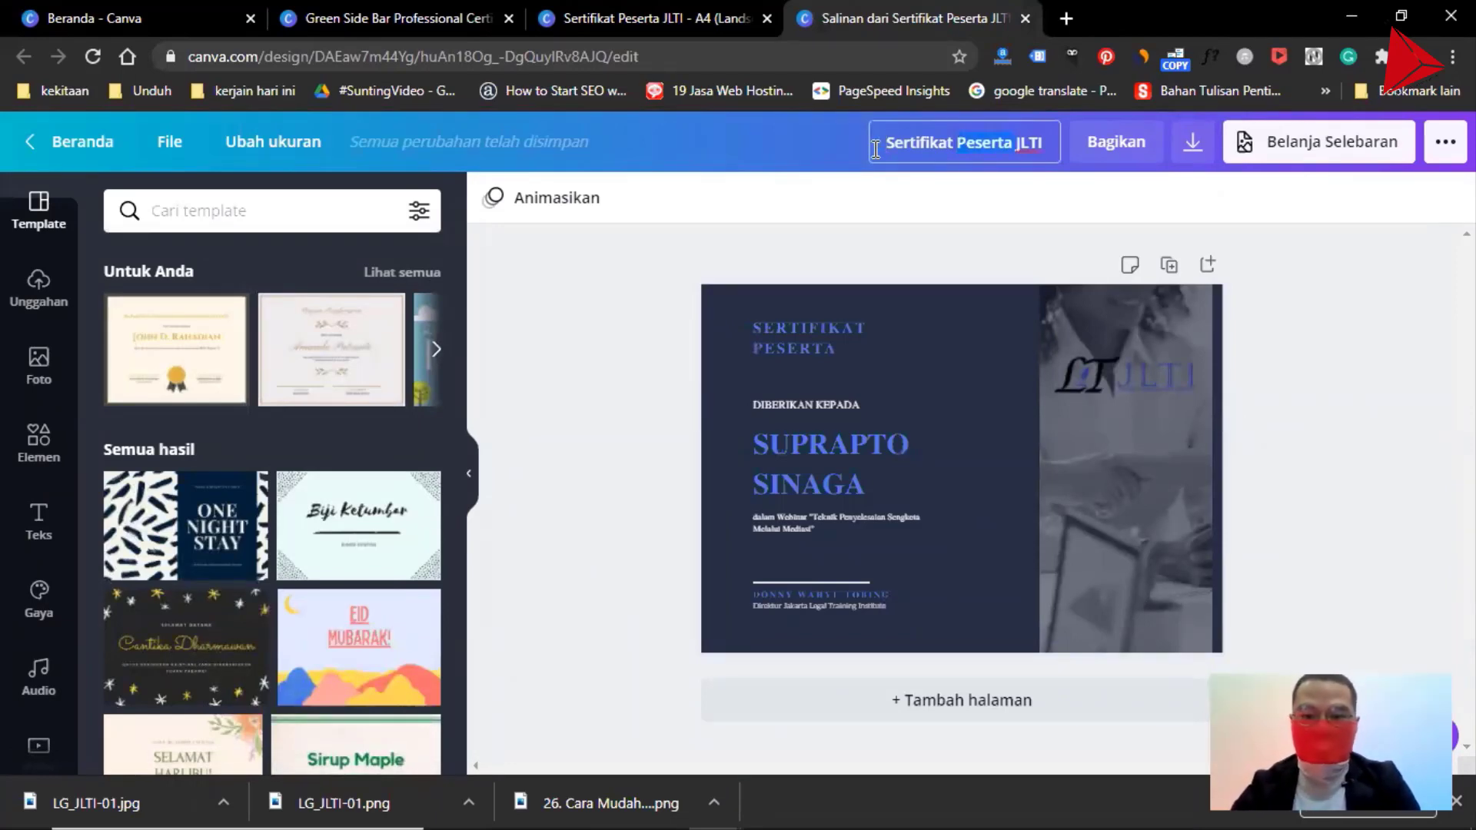
text(pembicar)
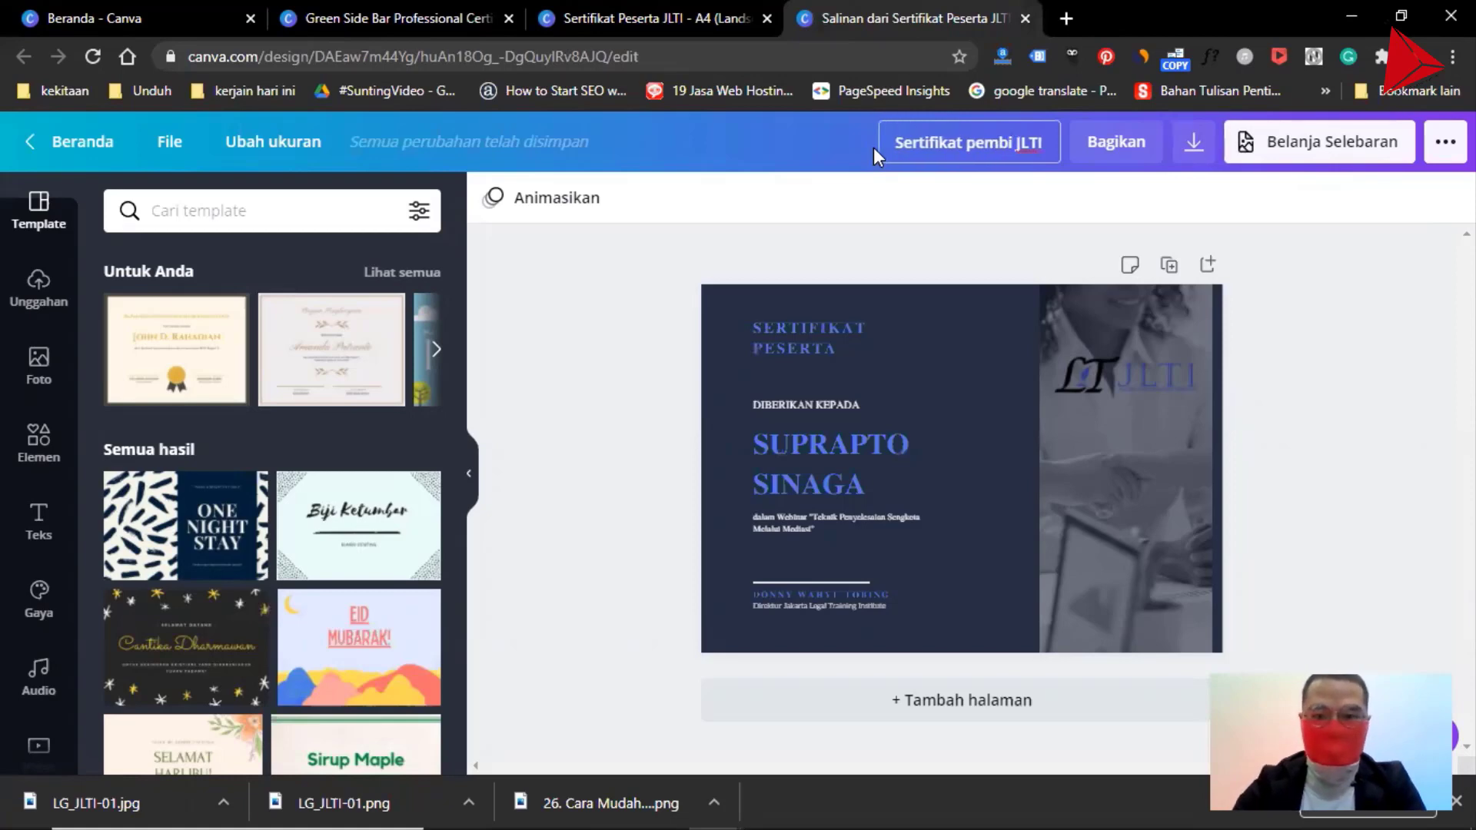
text(a)
key(shift+Right)
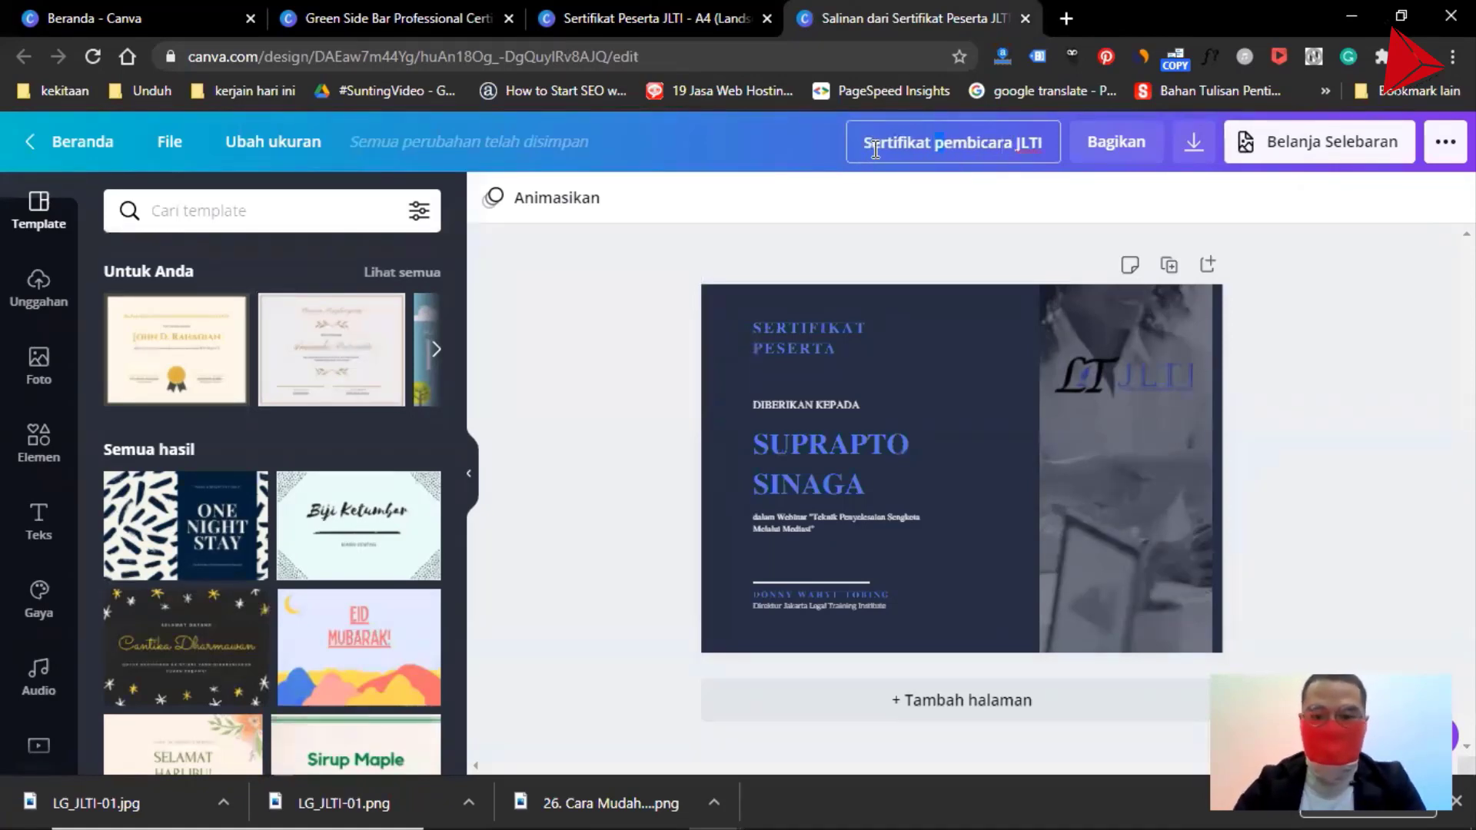
text(P)
click(601, 326)
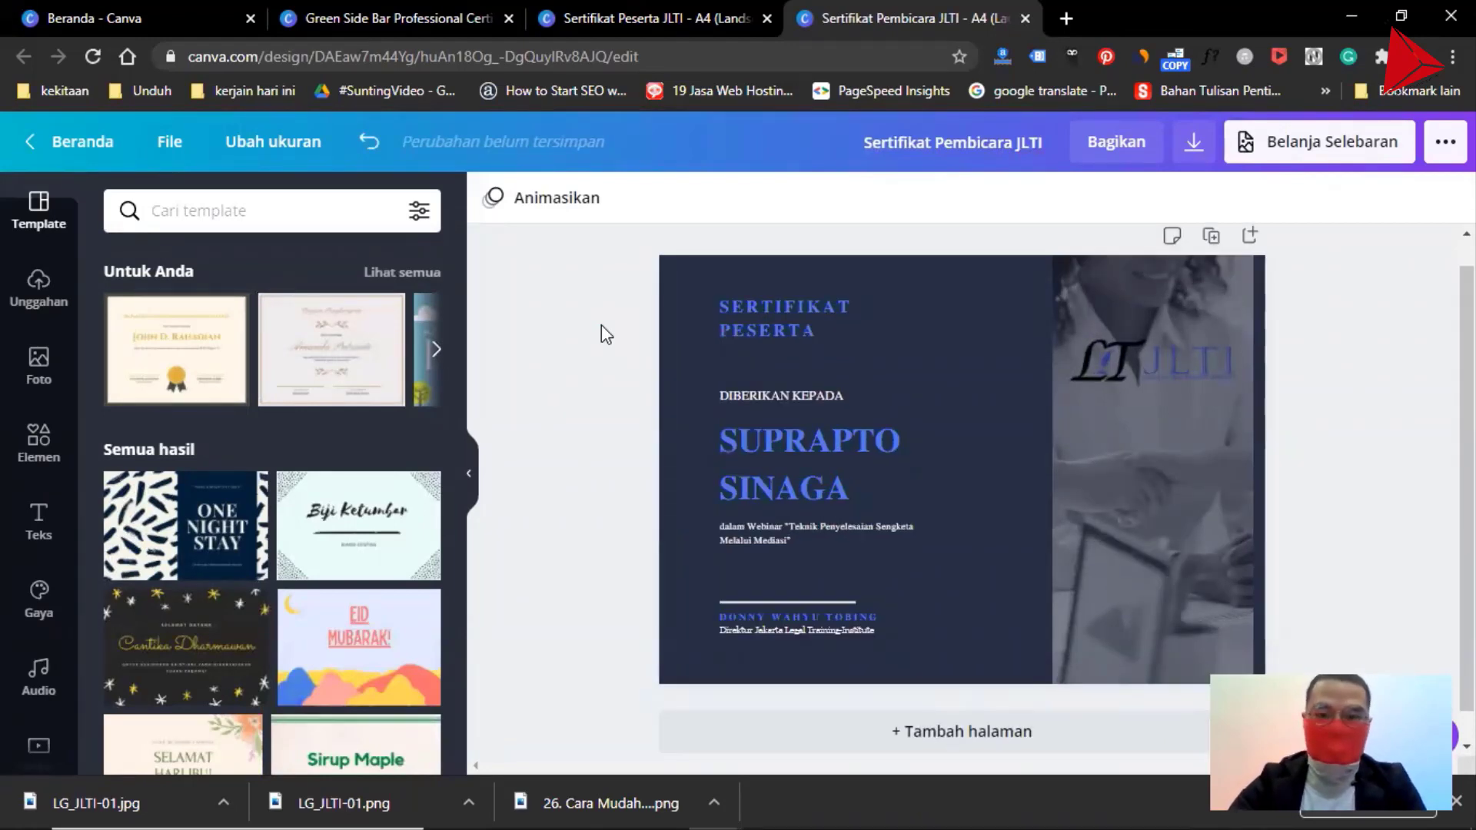
Change the second heading line on the copied certificate to PEMBICARA, after checking it against the participant certificate.
key(ctrl+plus)
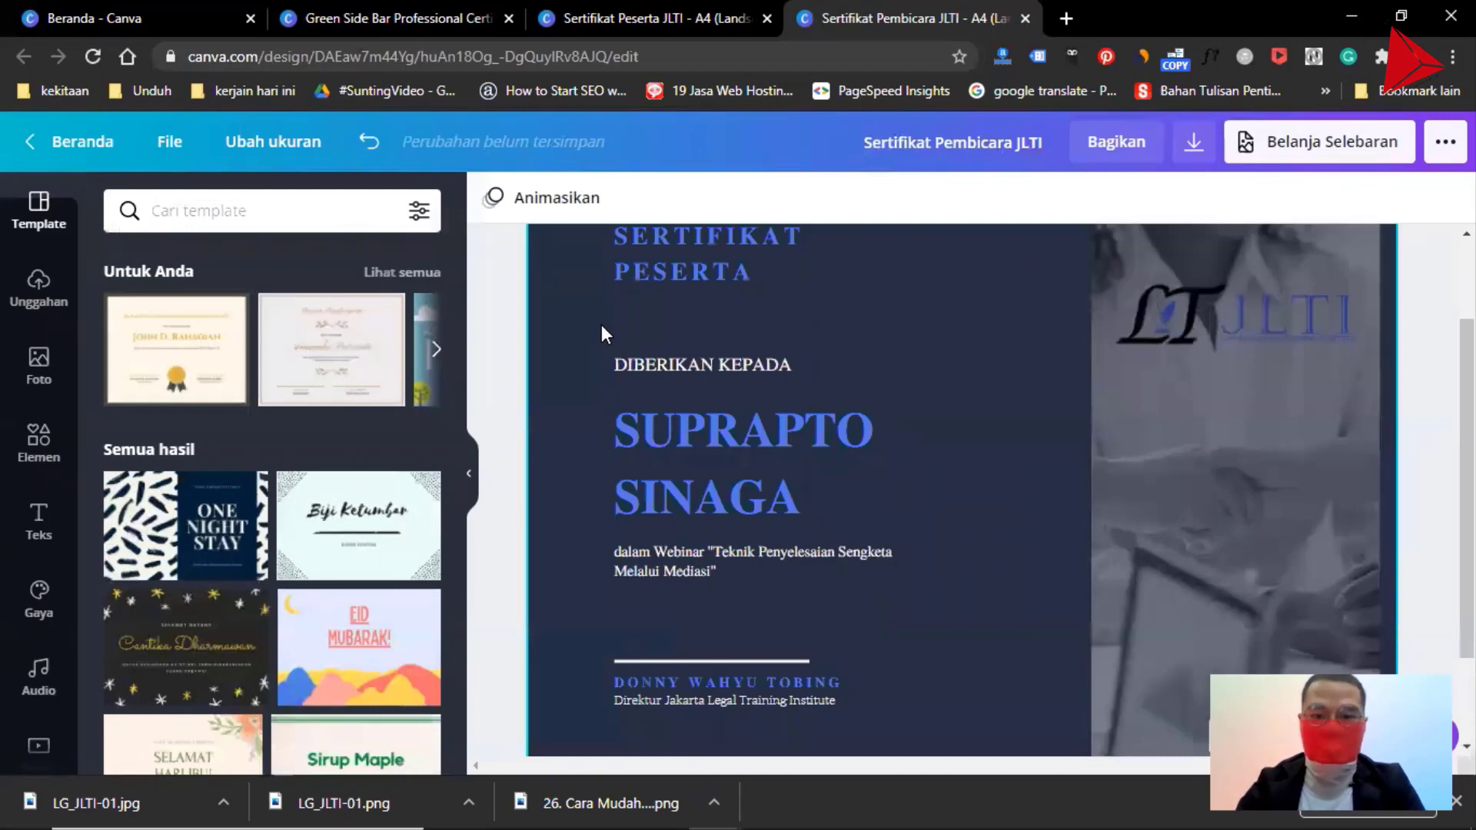
click(643, 21)
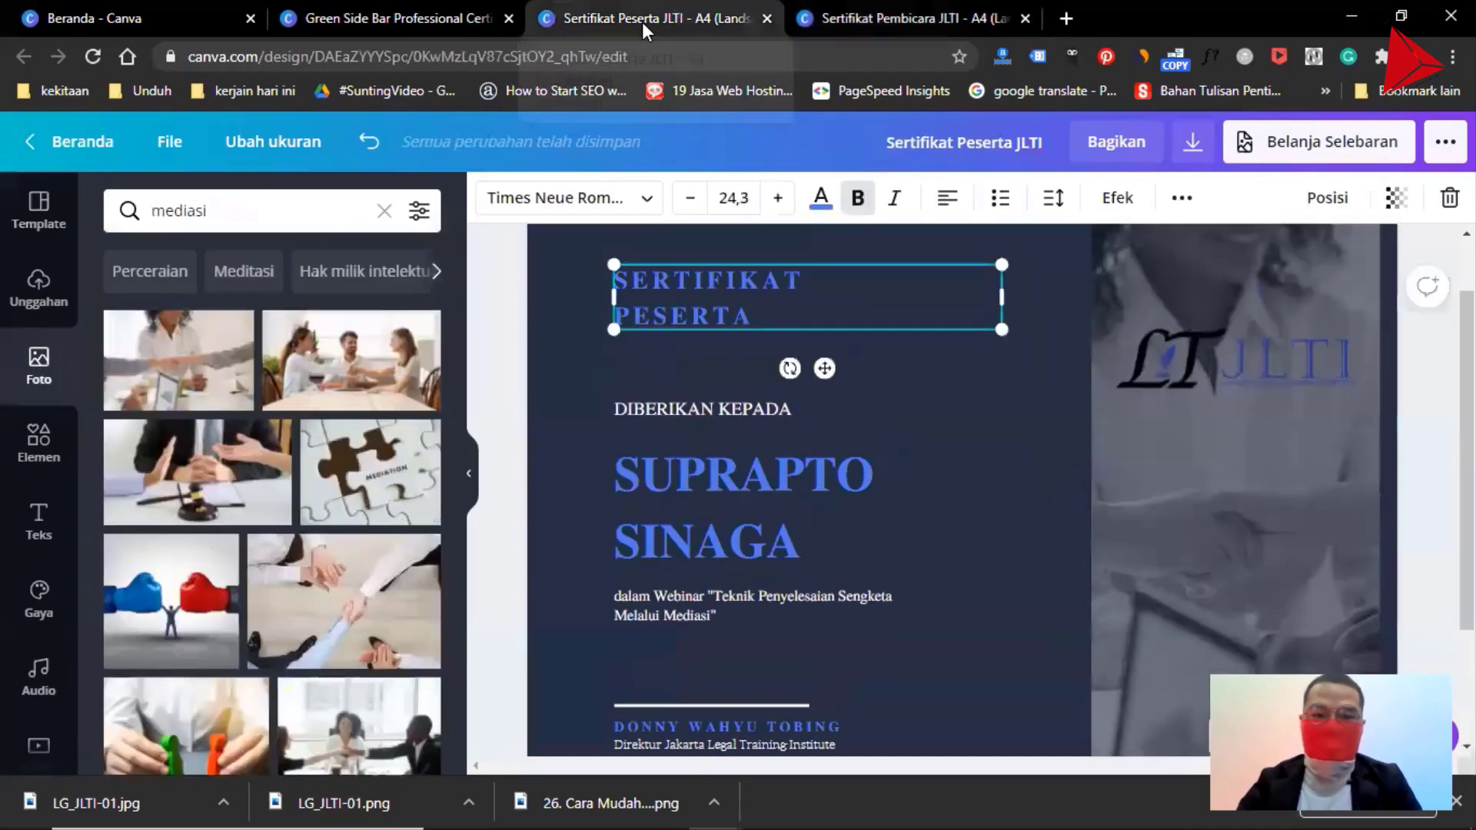
click(878, 15)
click(685, 17)
click(869, 17)
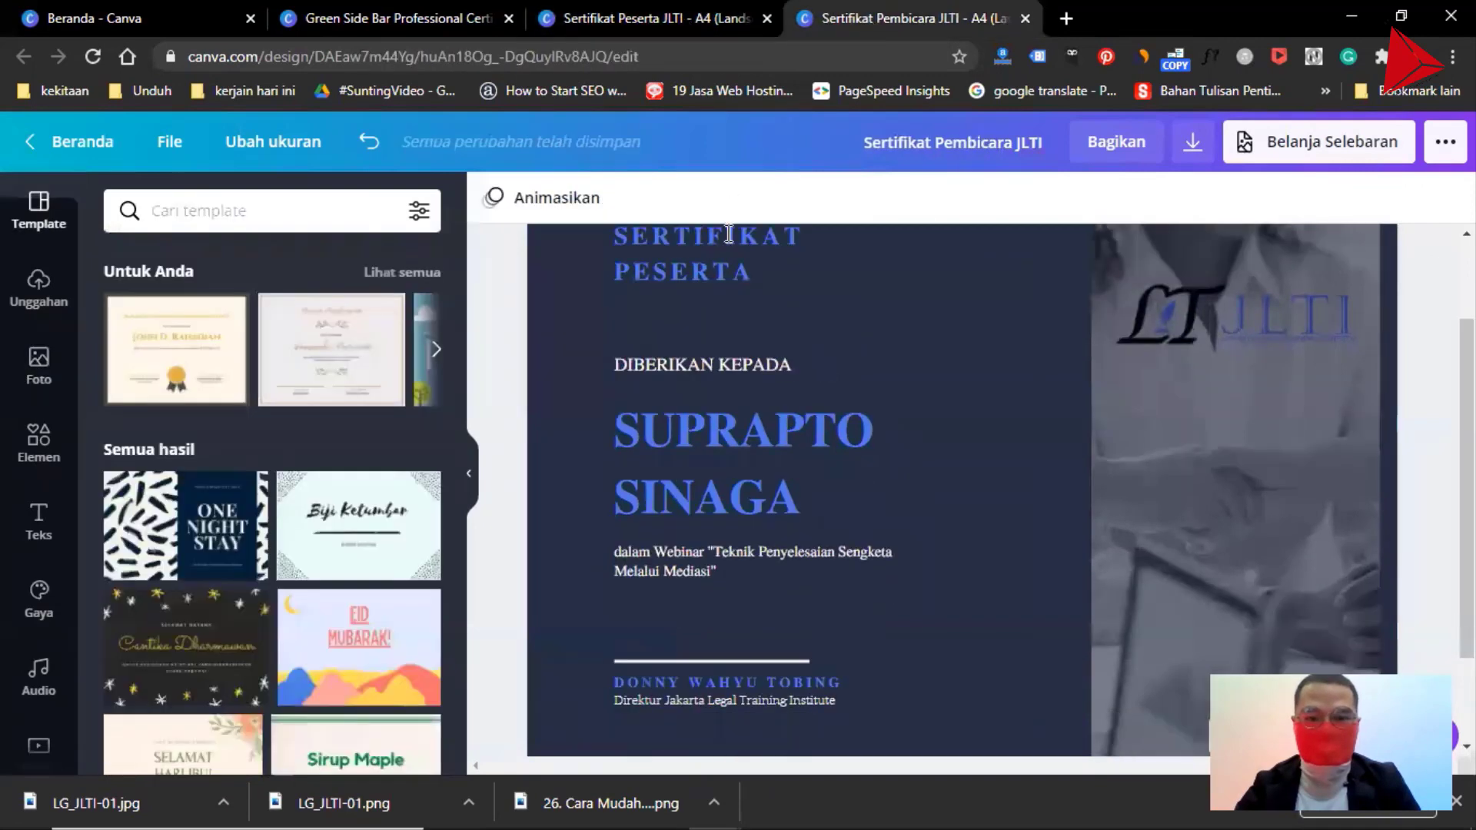
double_click(704, 281)
text(PEMB)
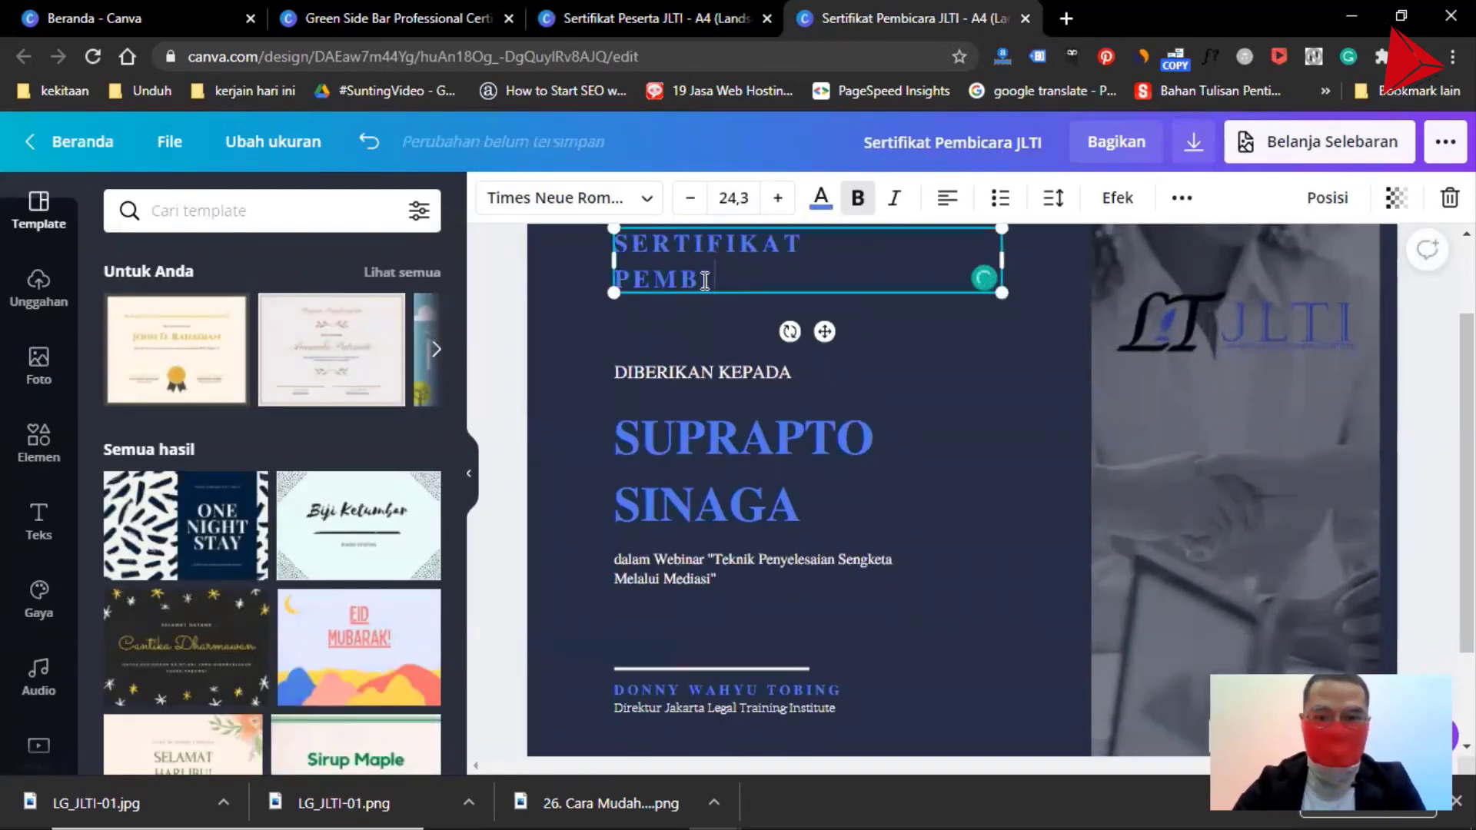
text(ICARA)
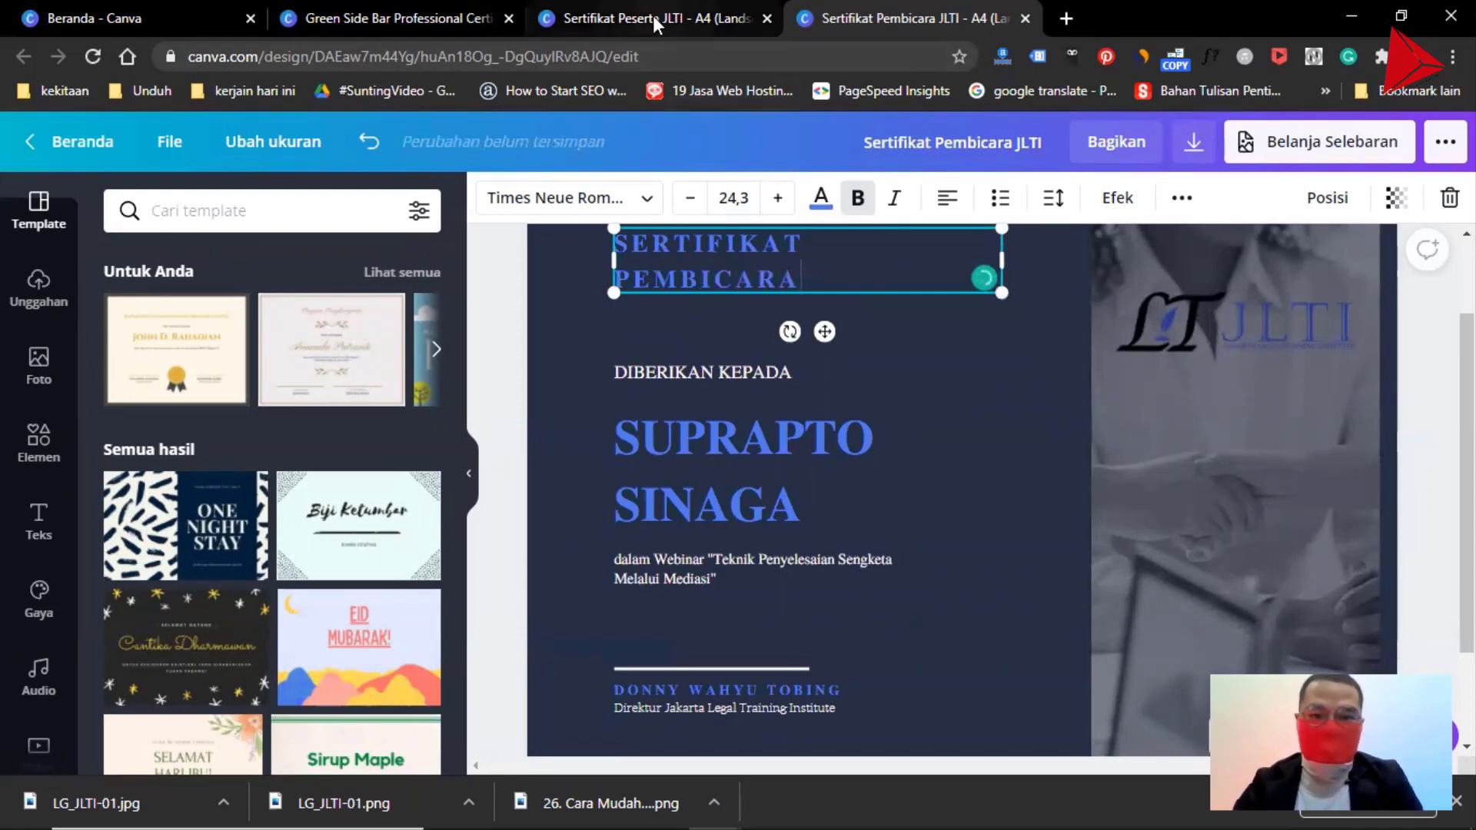
Compare the heading and recipient name in the Sertifikat Peserta JLTI design with those in the Green Side Bar template.
click(652, 15)
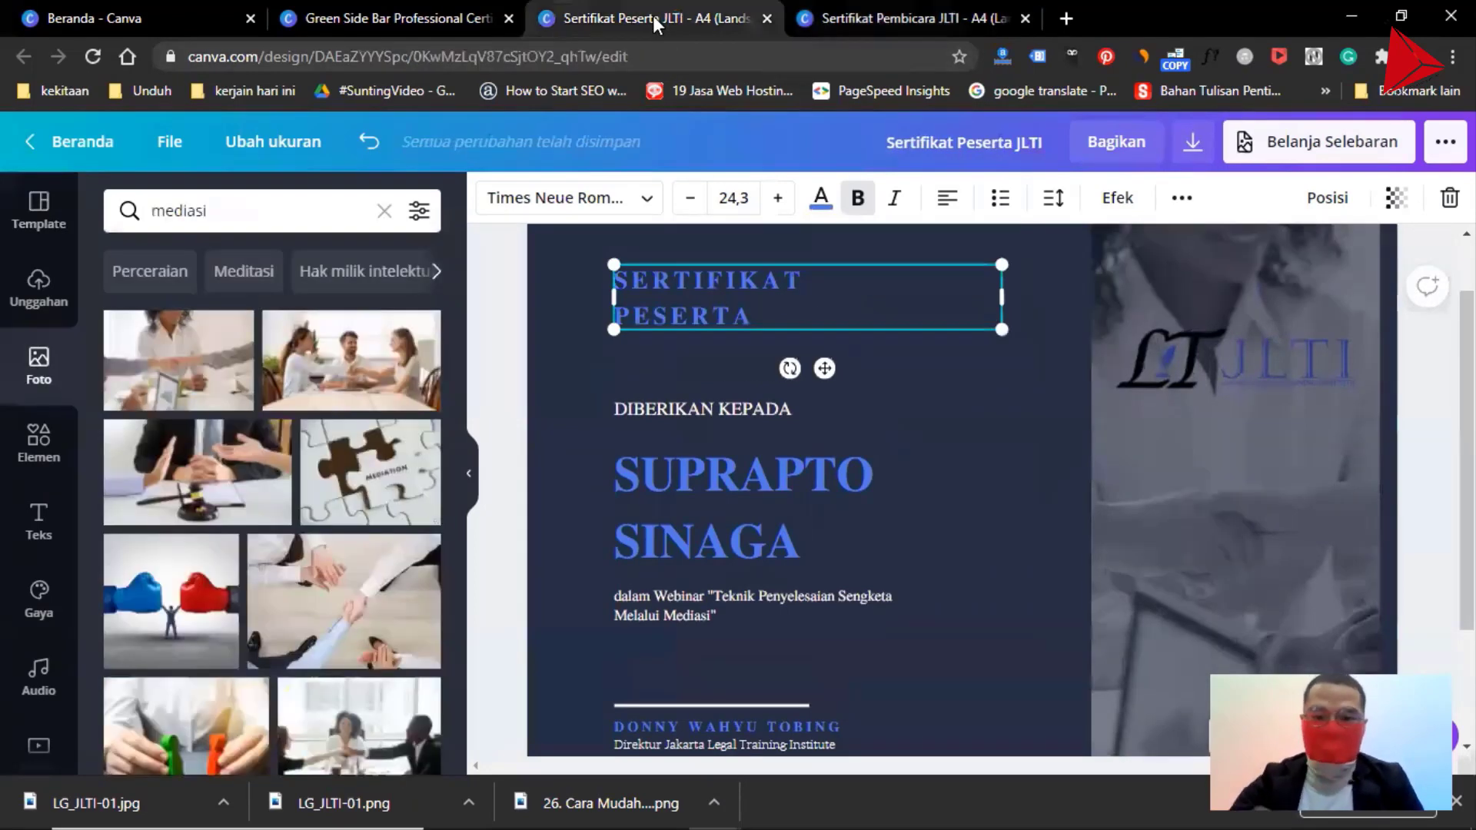
click(415, 15)
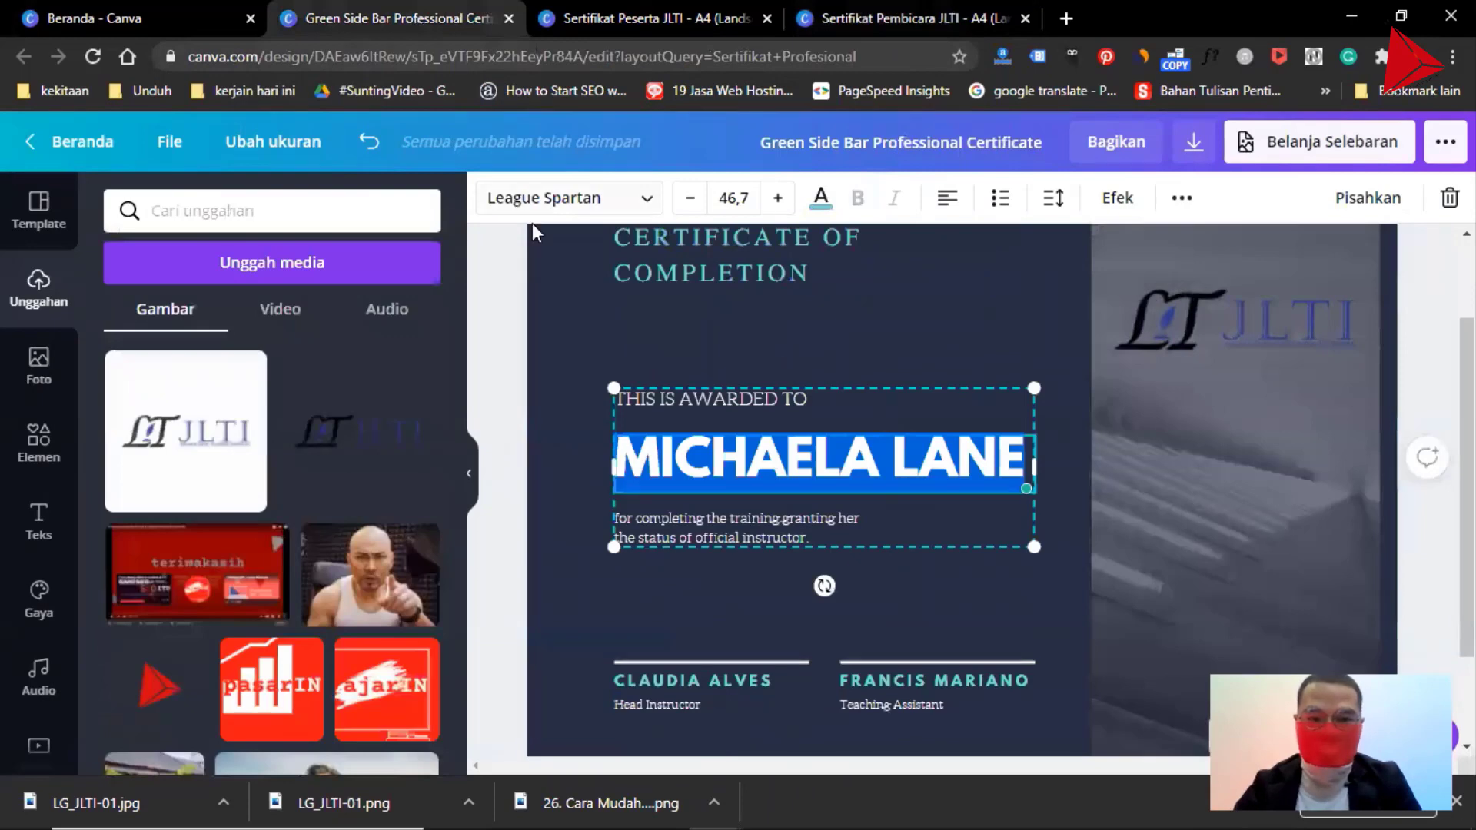
click(674, 276)
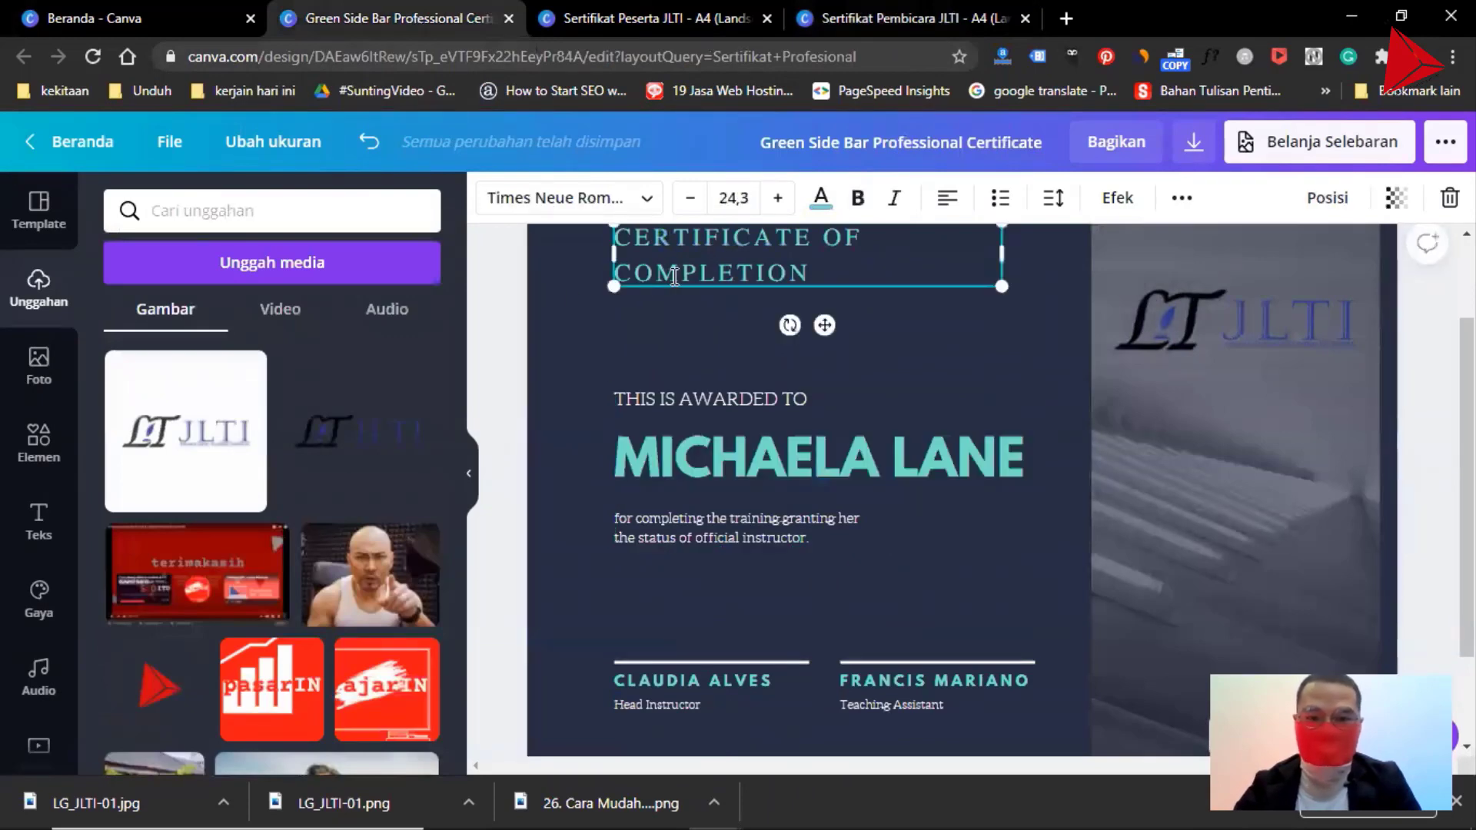
click(737, 429)
click(660, 22)
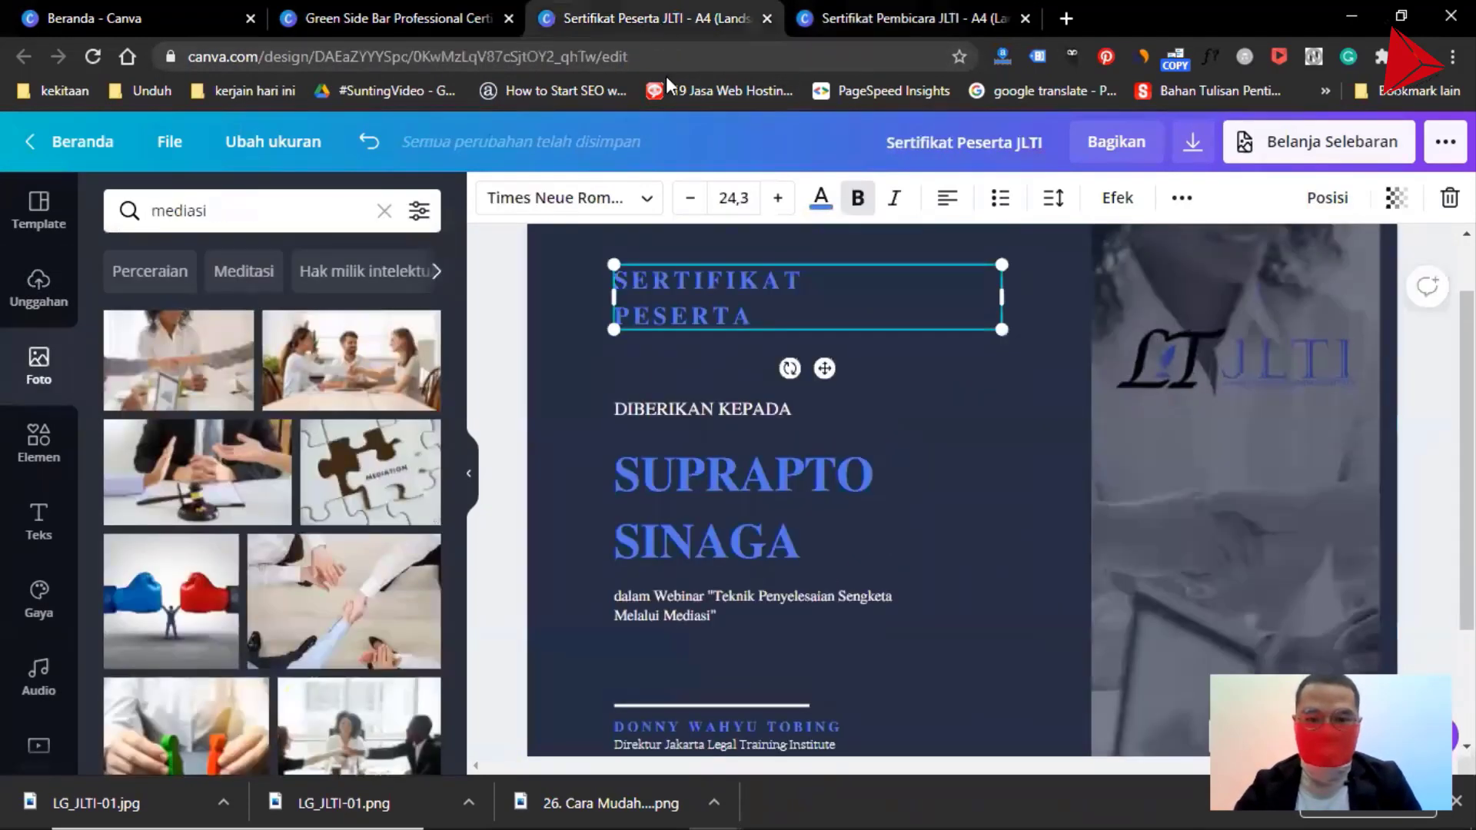
click(720, 465)
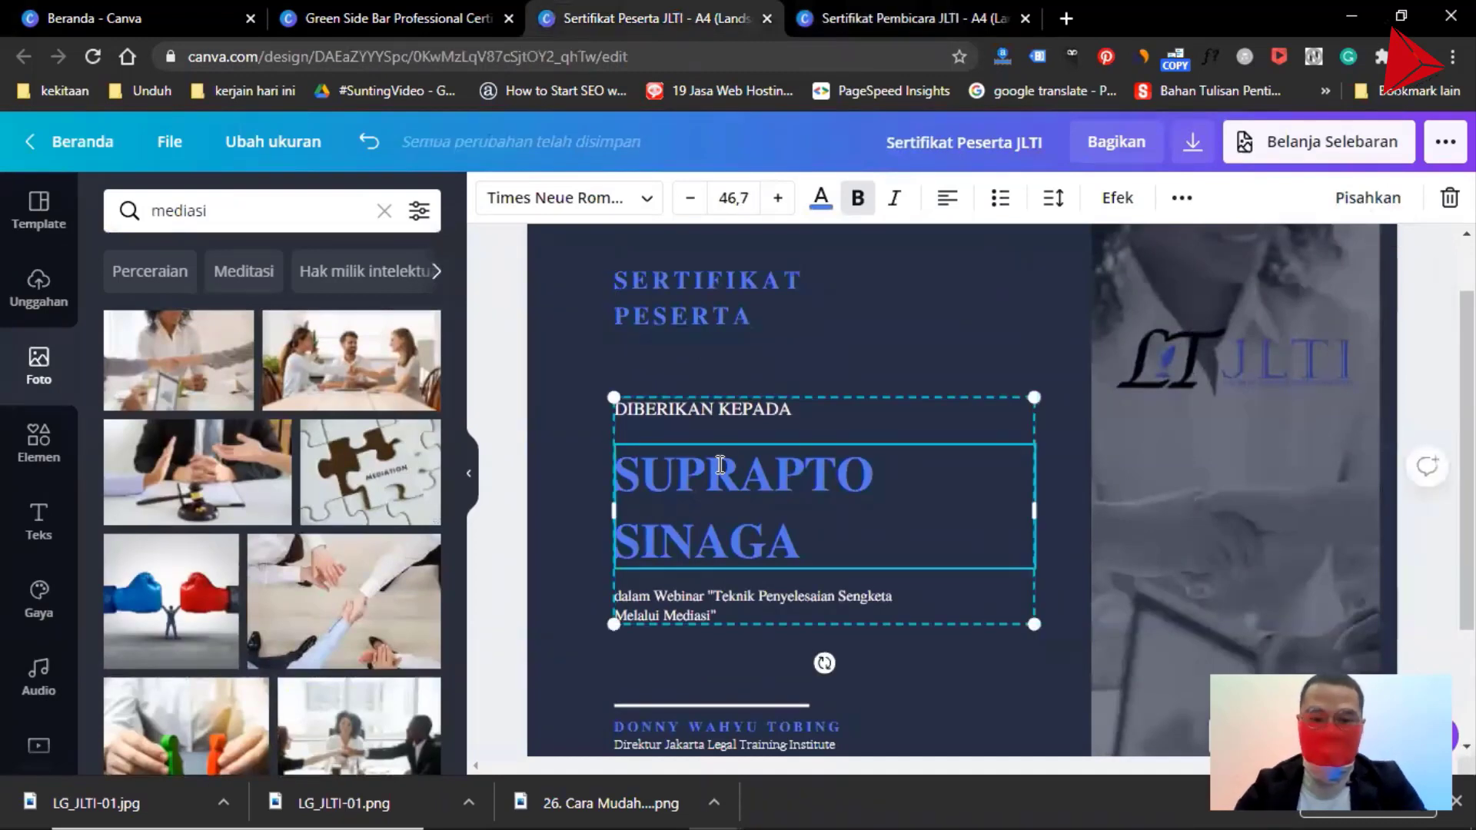
double_click(720, 465)
click(720, 465)
triple_click(720, 465)
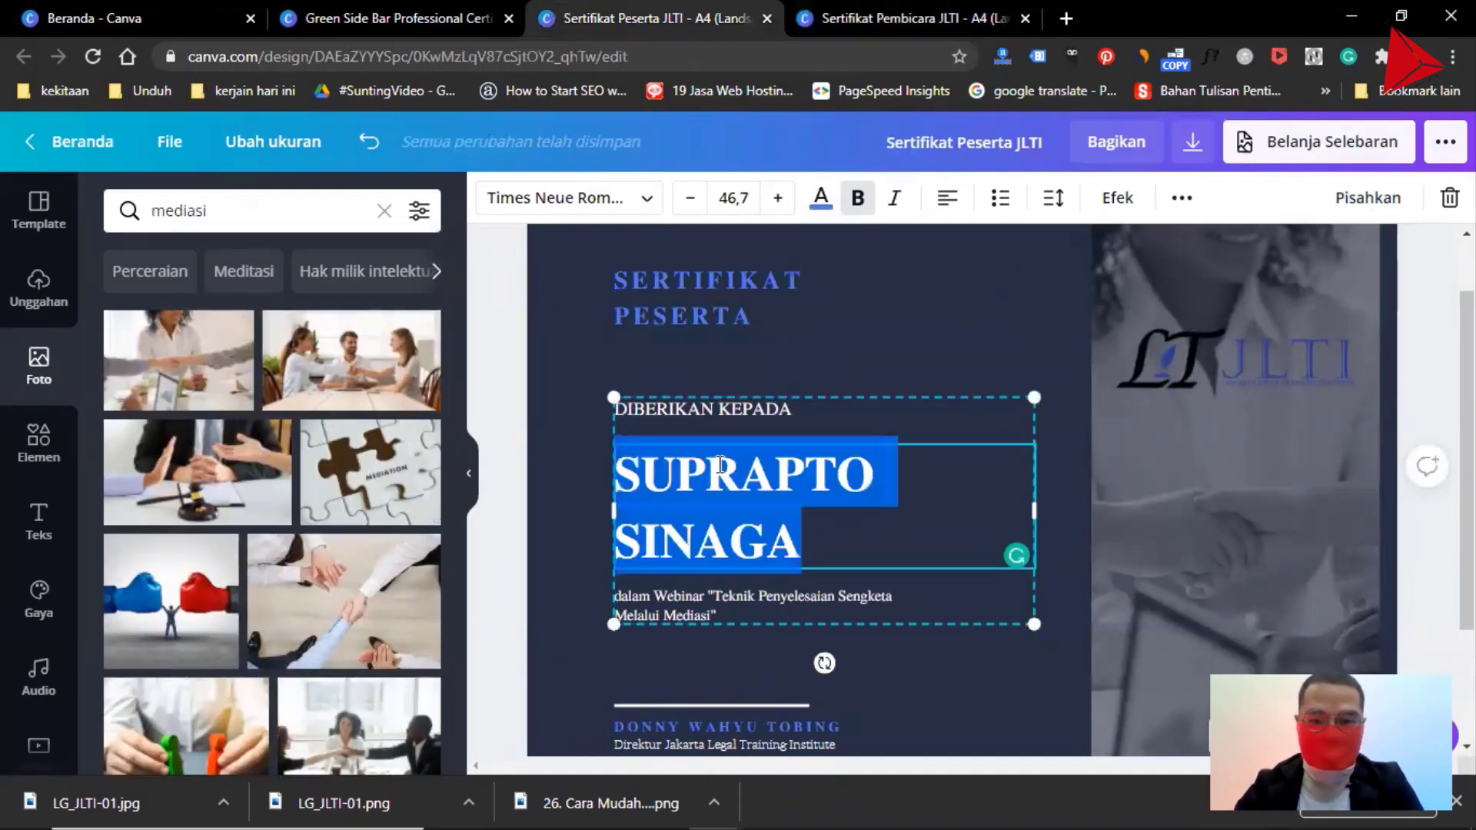
key(shift+Left)
key(shift+Right)
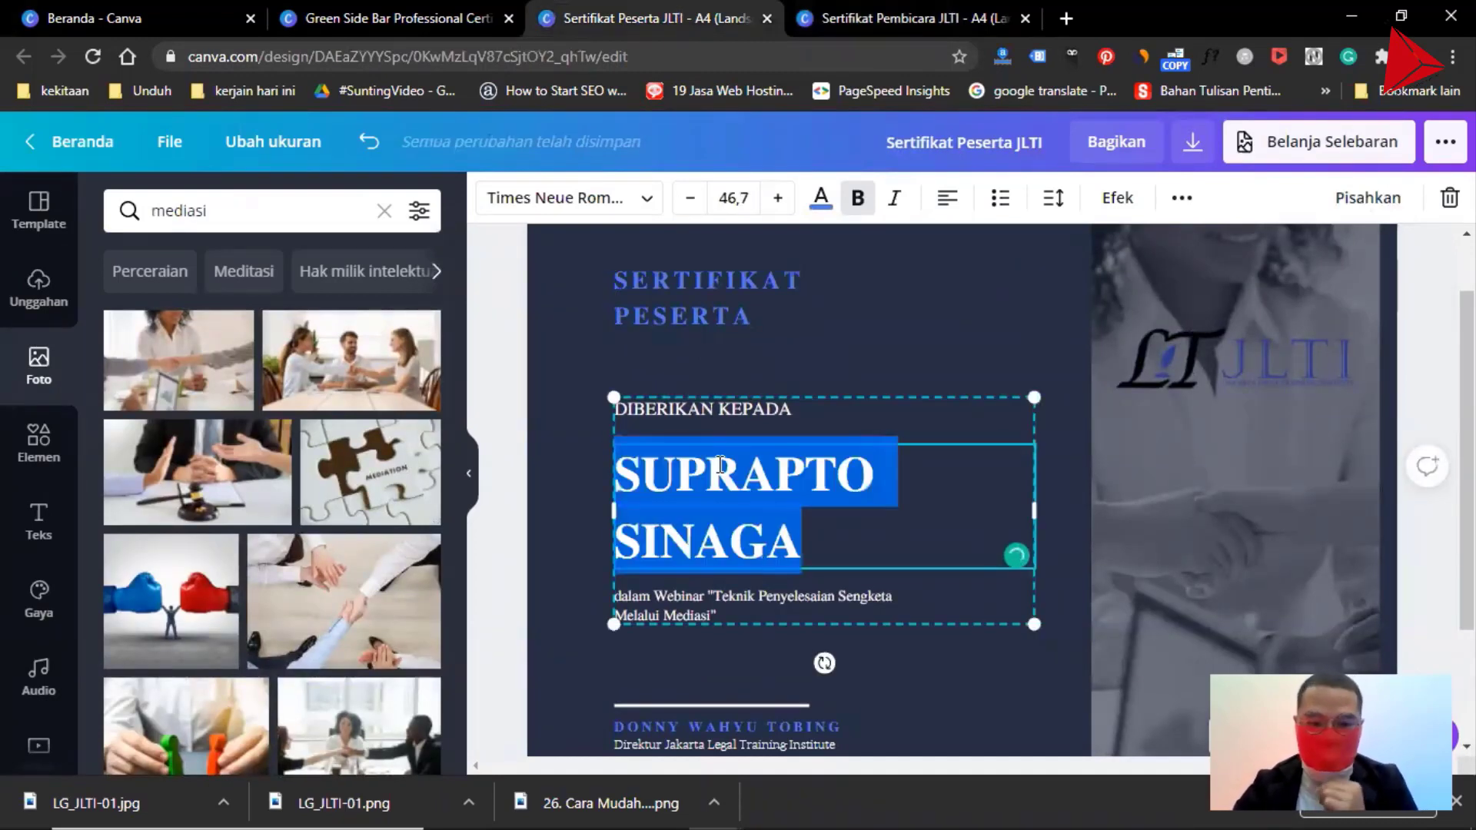
click(500, 345)
Compare the template's description and signature blocks with the Sertifikat Peserta JLTI design and the Contoh Desain.jpeg sample in Photos.
click(400, 17)
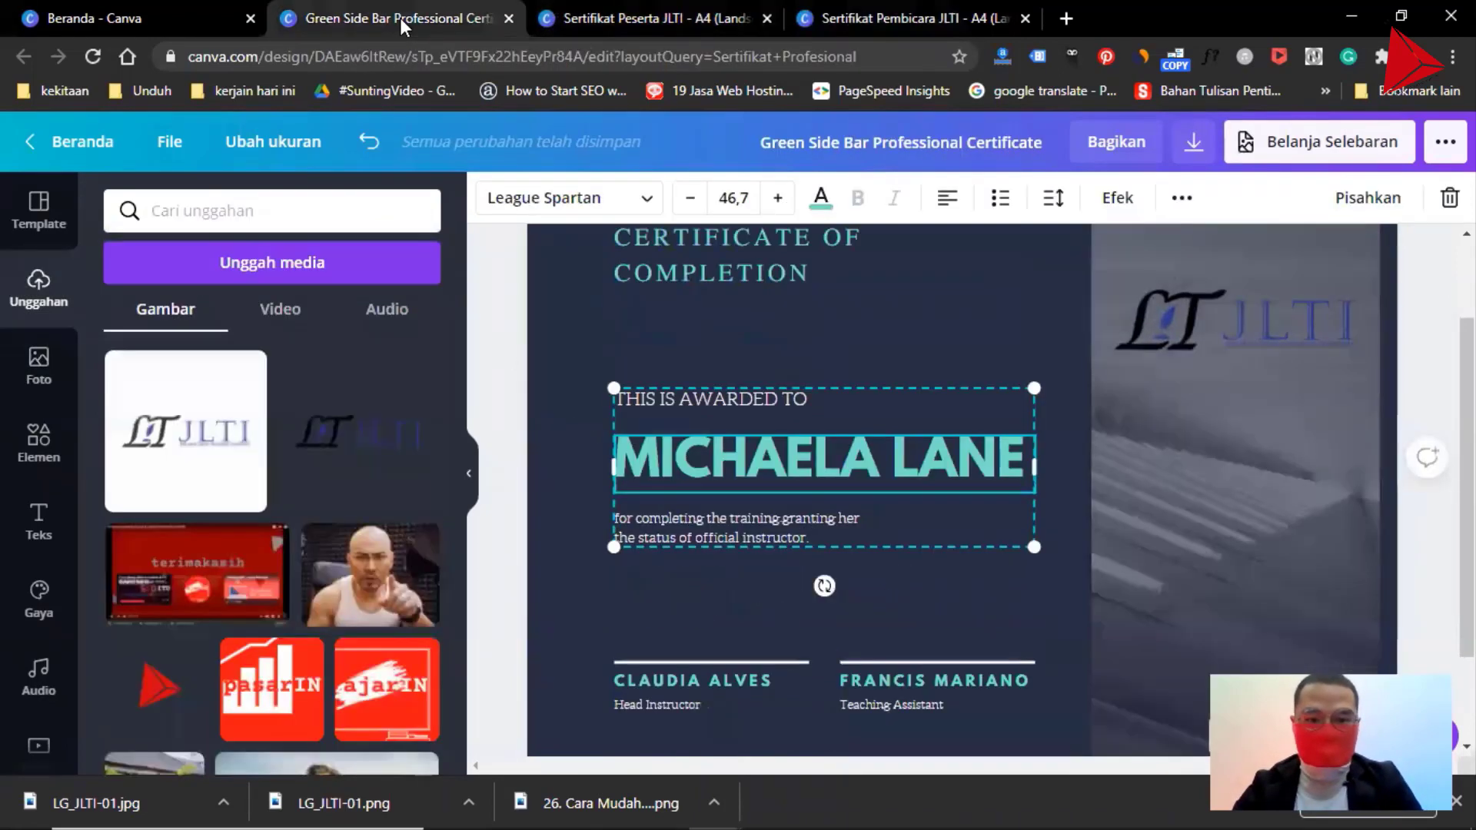
double_click(731, 536)
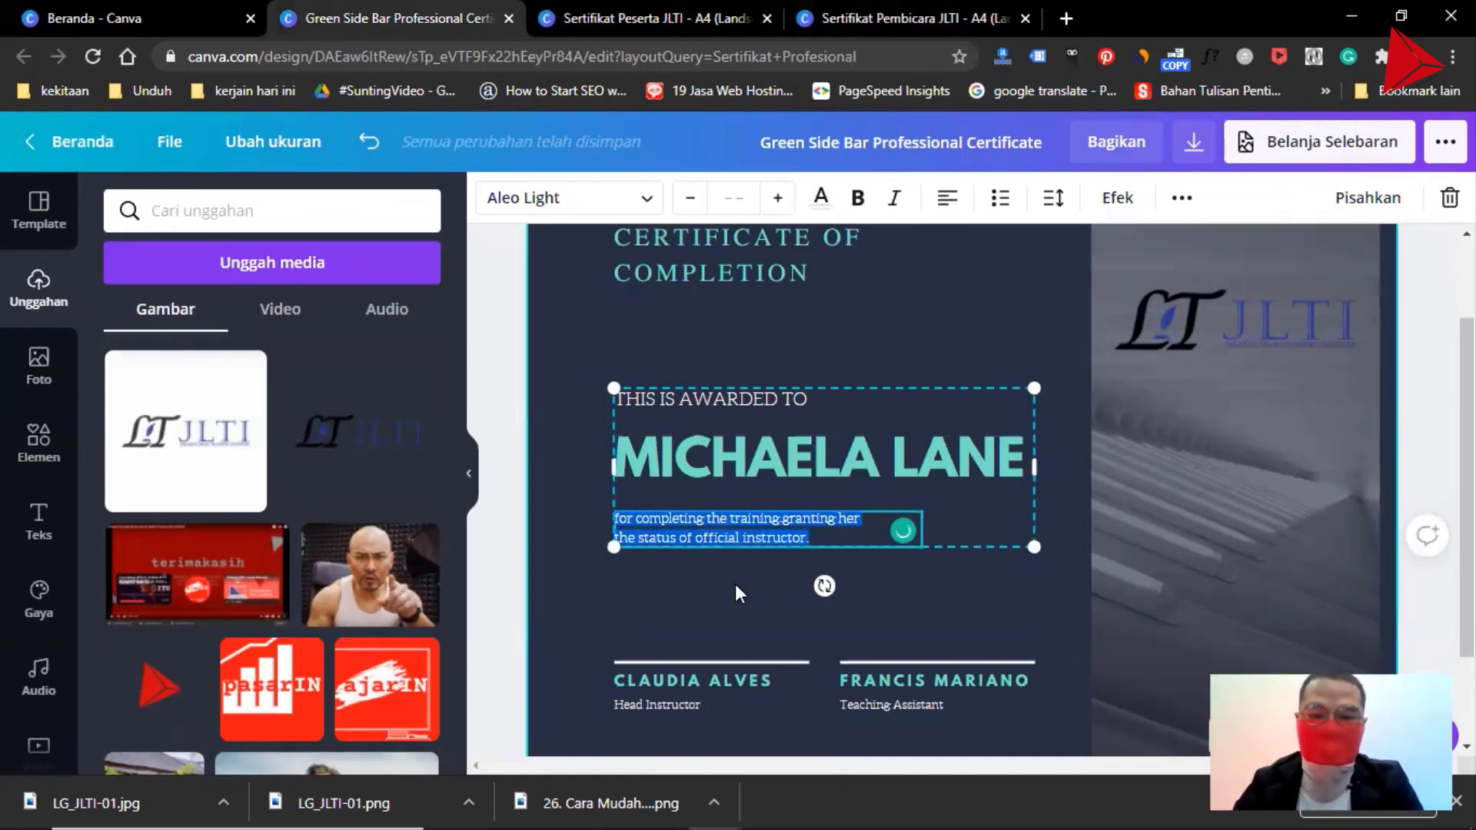
click(652, 17)
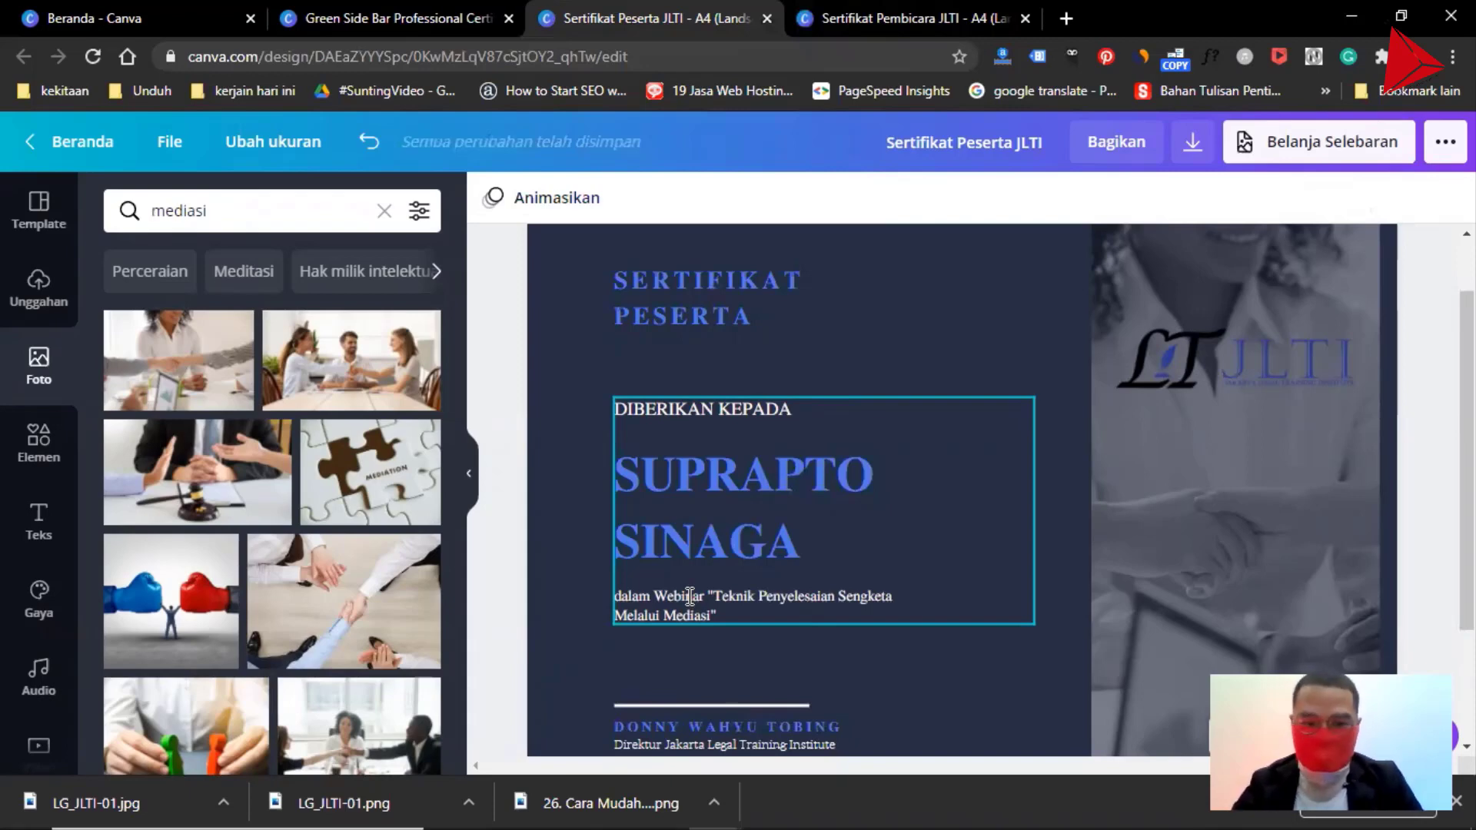
scroll(689, 596, down, 1)
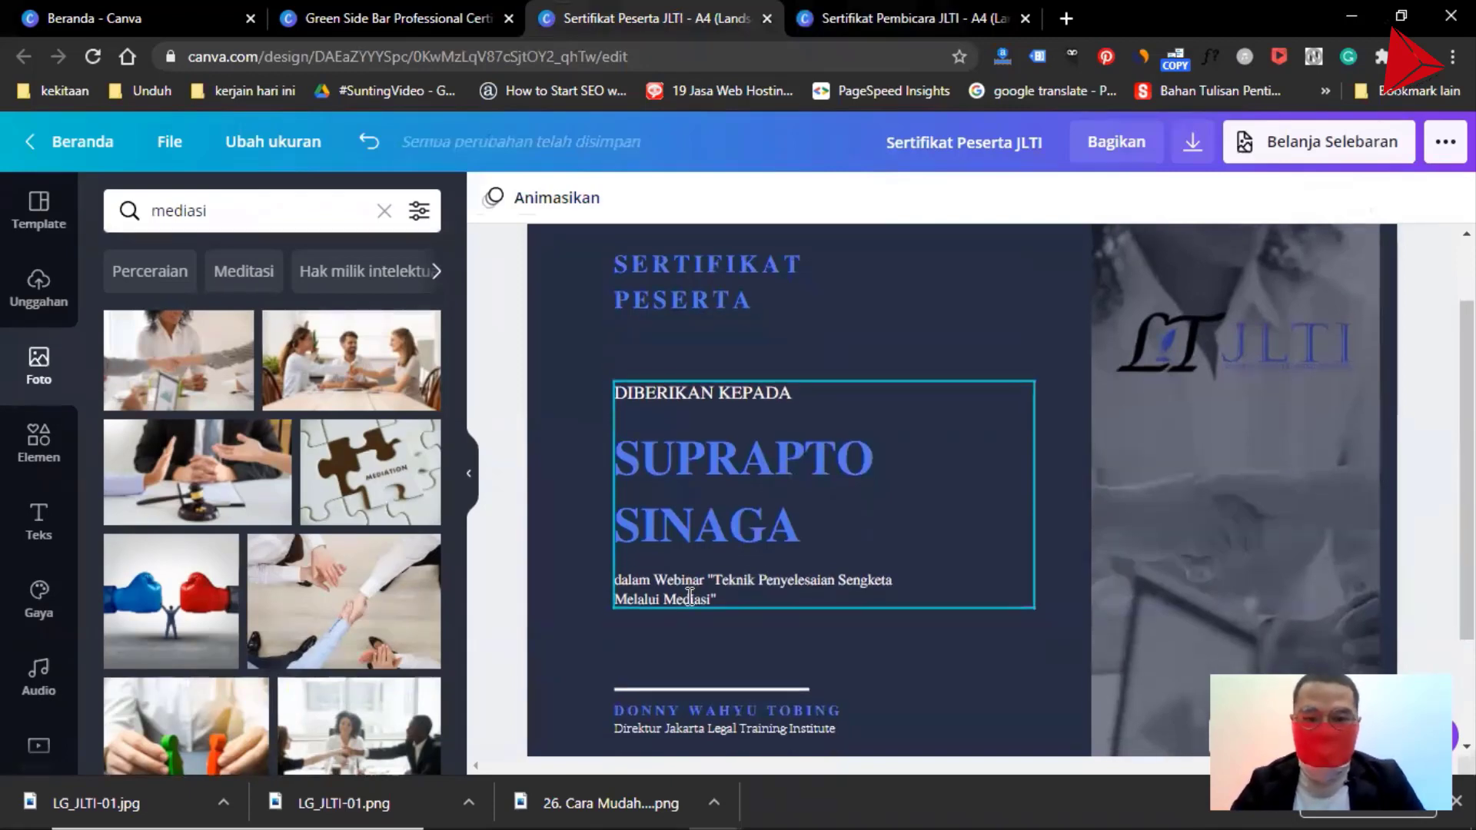
scroll(687, 597, down, 1)
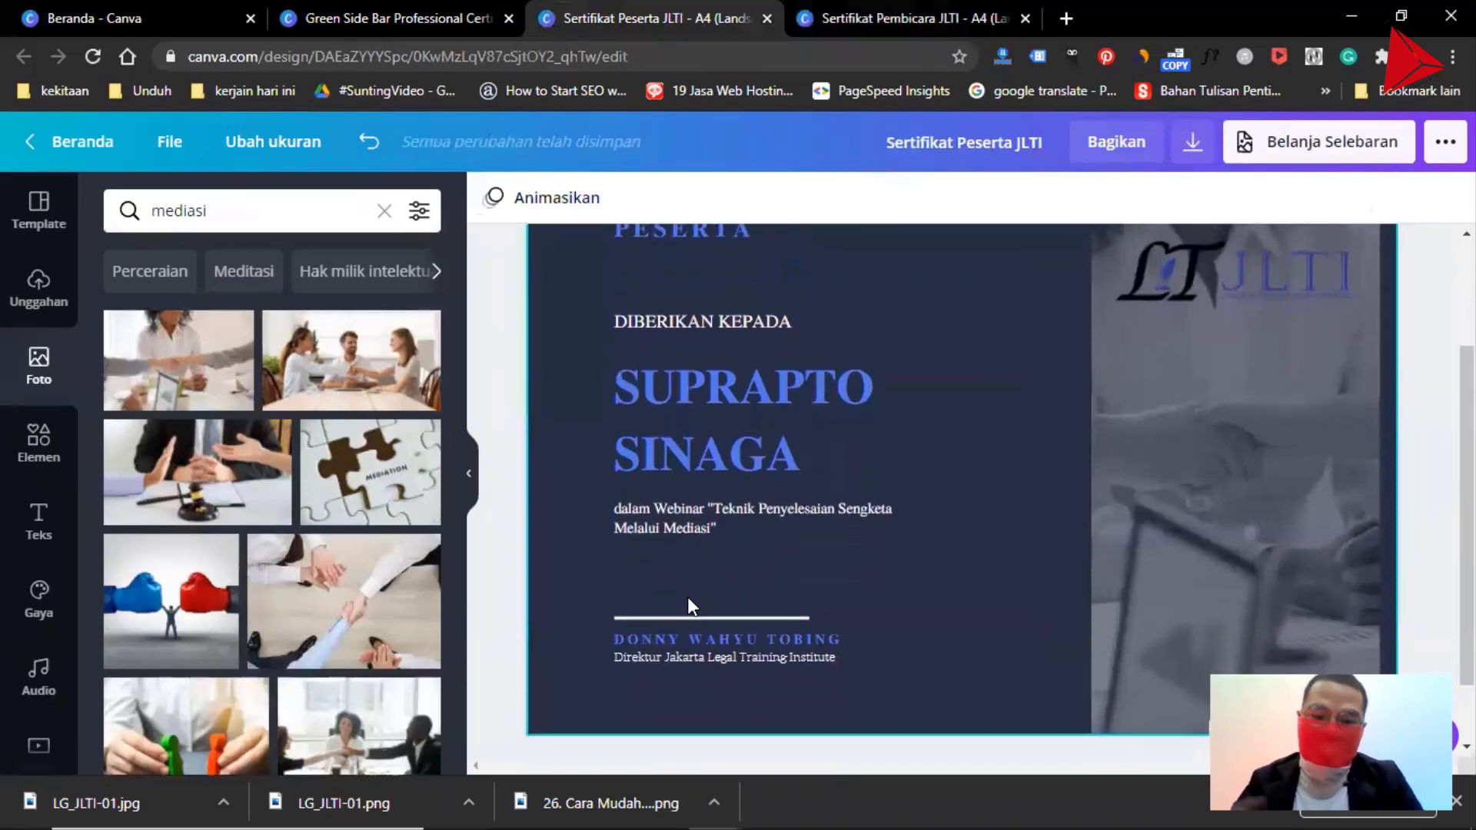
click(392, 17)
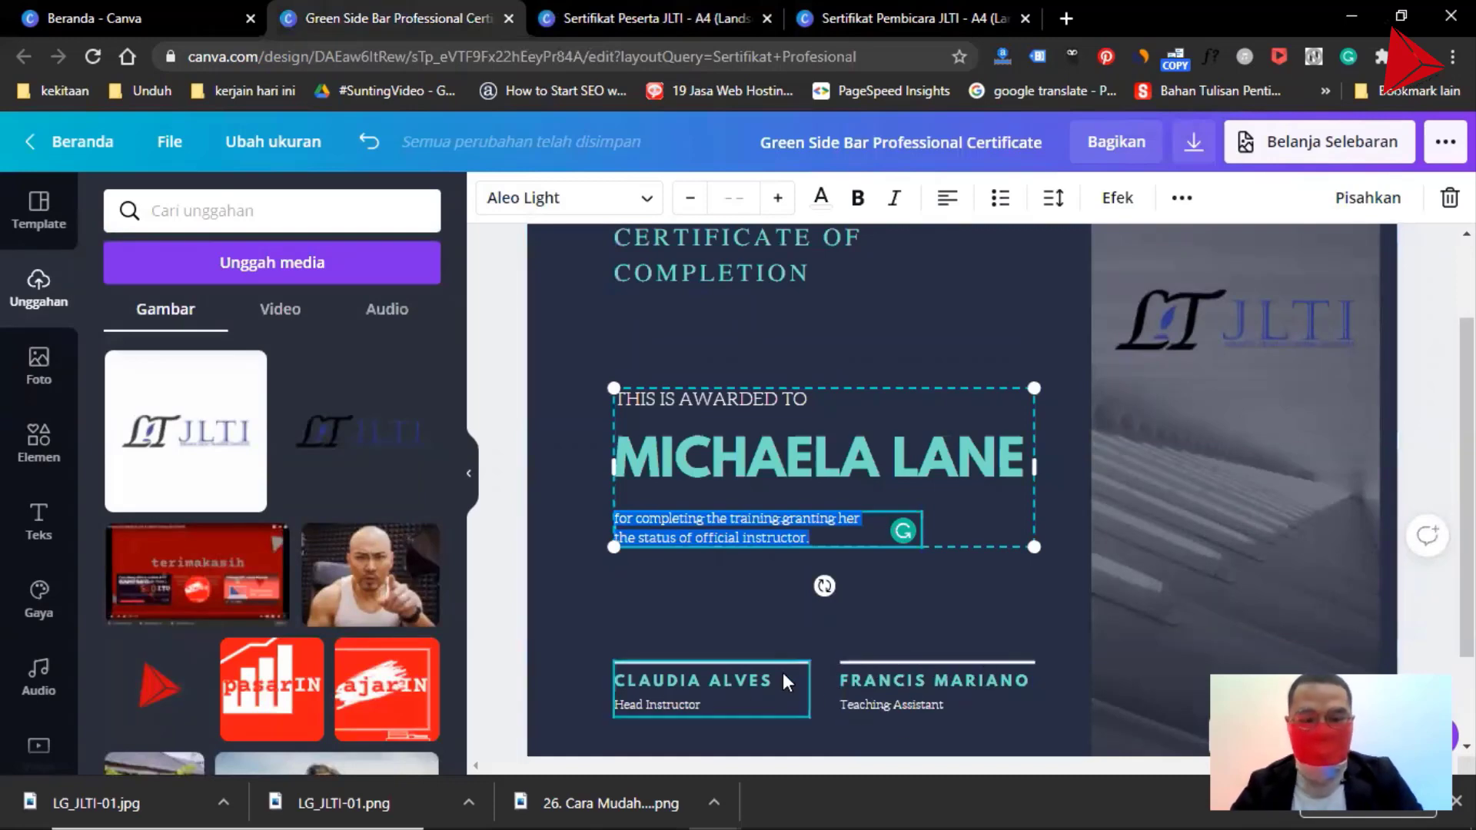
key(alt+Tab)
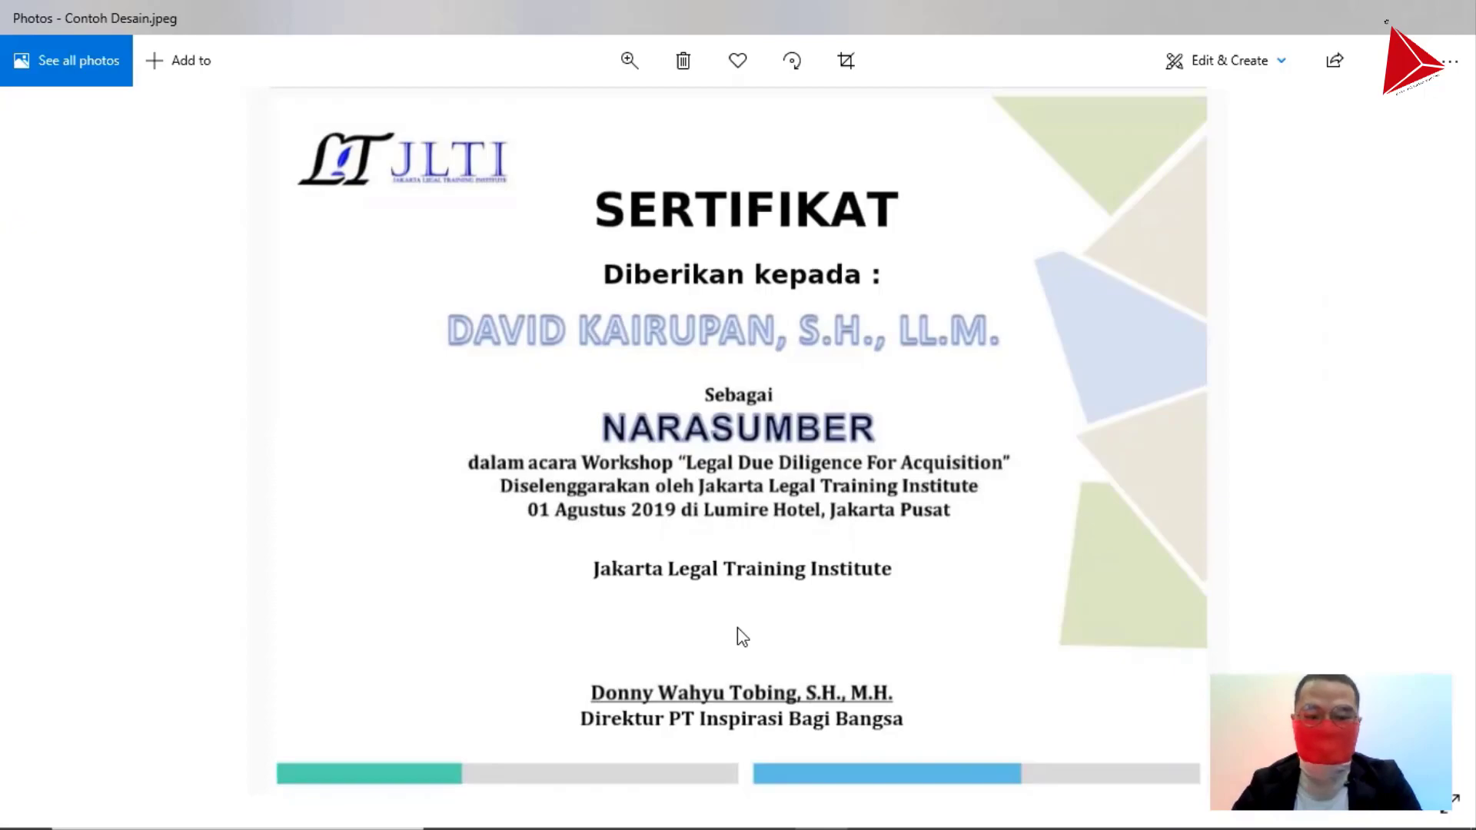
key(alt+Tab)
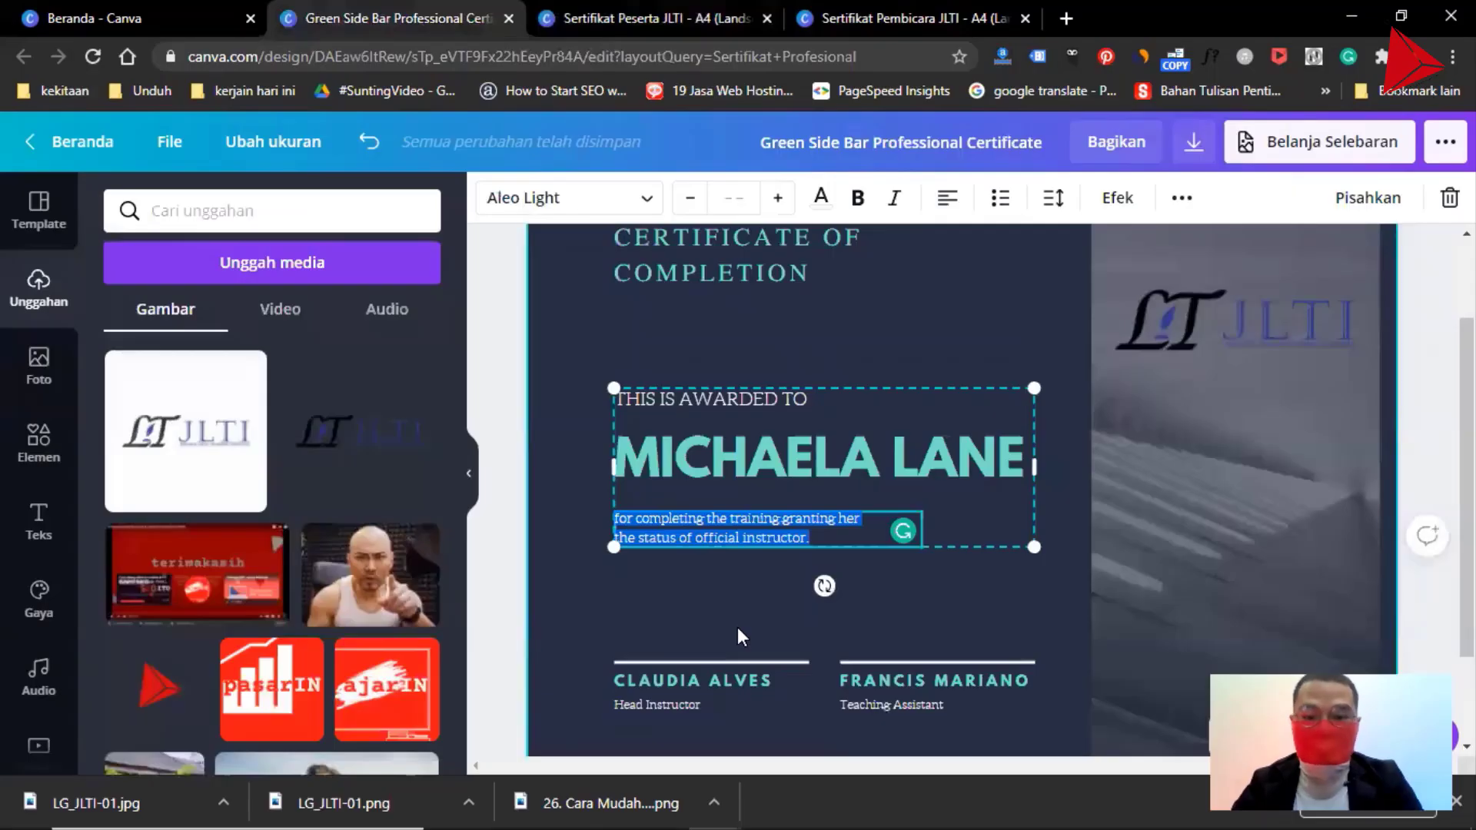
click(956, 722)
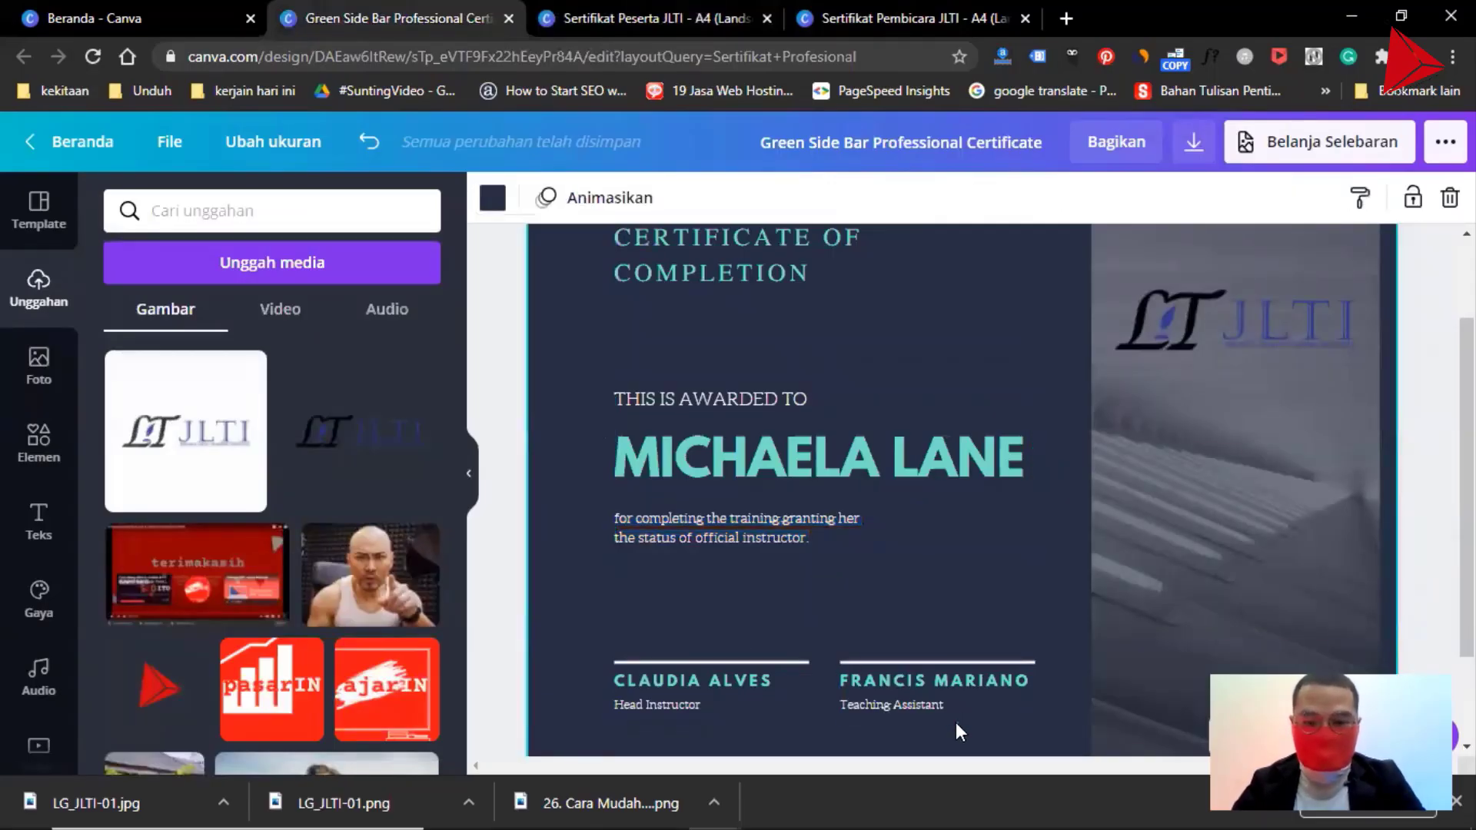
Delete the second signature block from the Green Side Bar template and select the job title in the remaining signature block.
click(938, 653)
key(Delete)
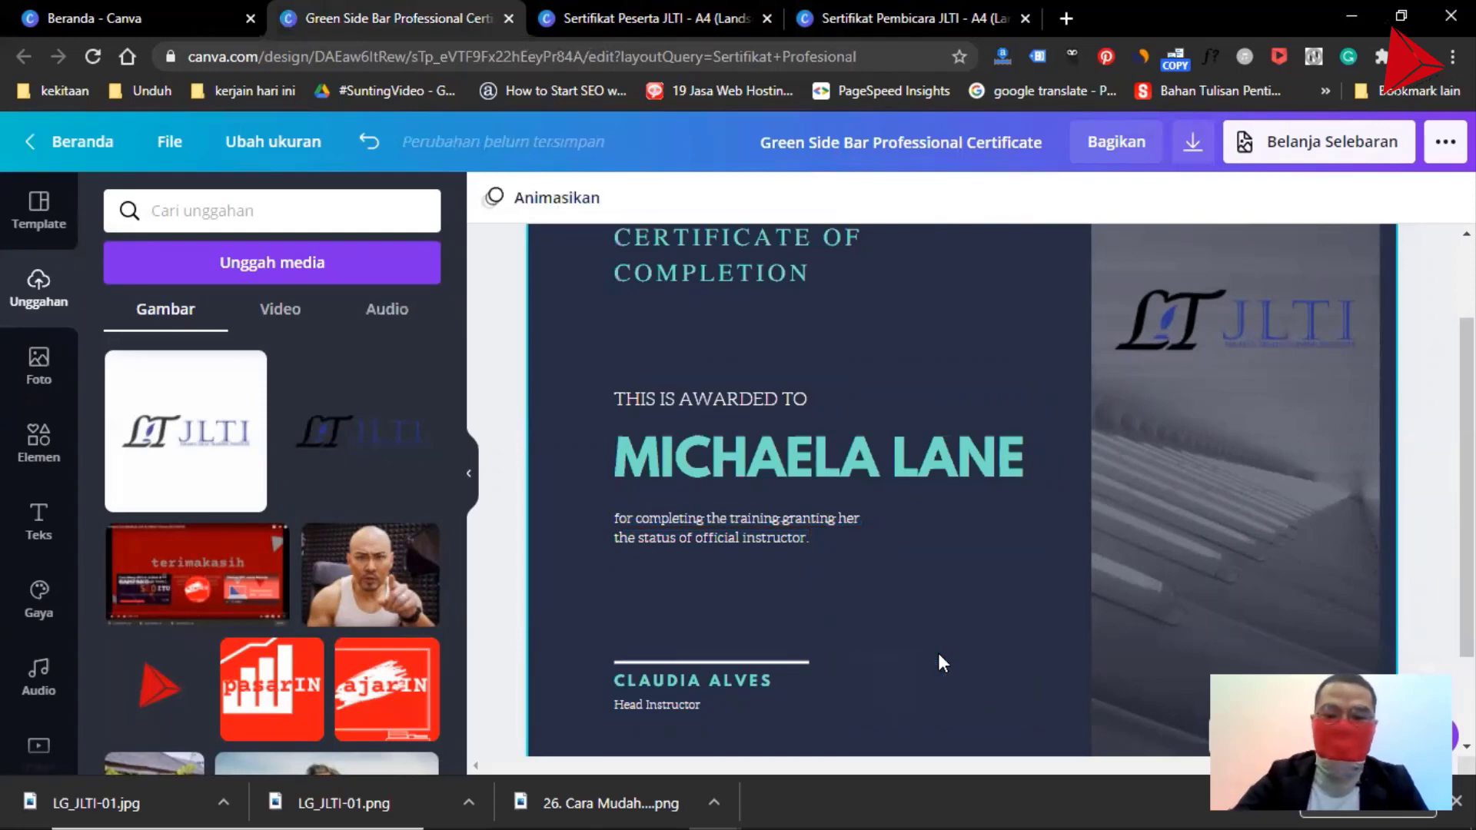
click(681, 680)
click(683, 679)
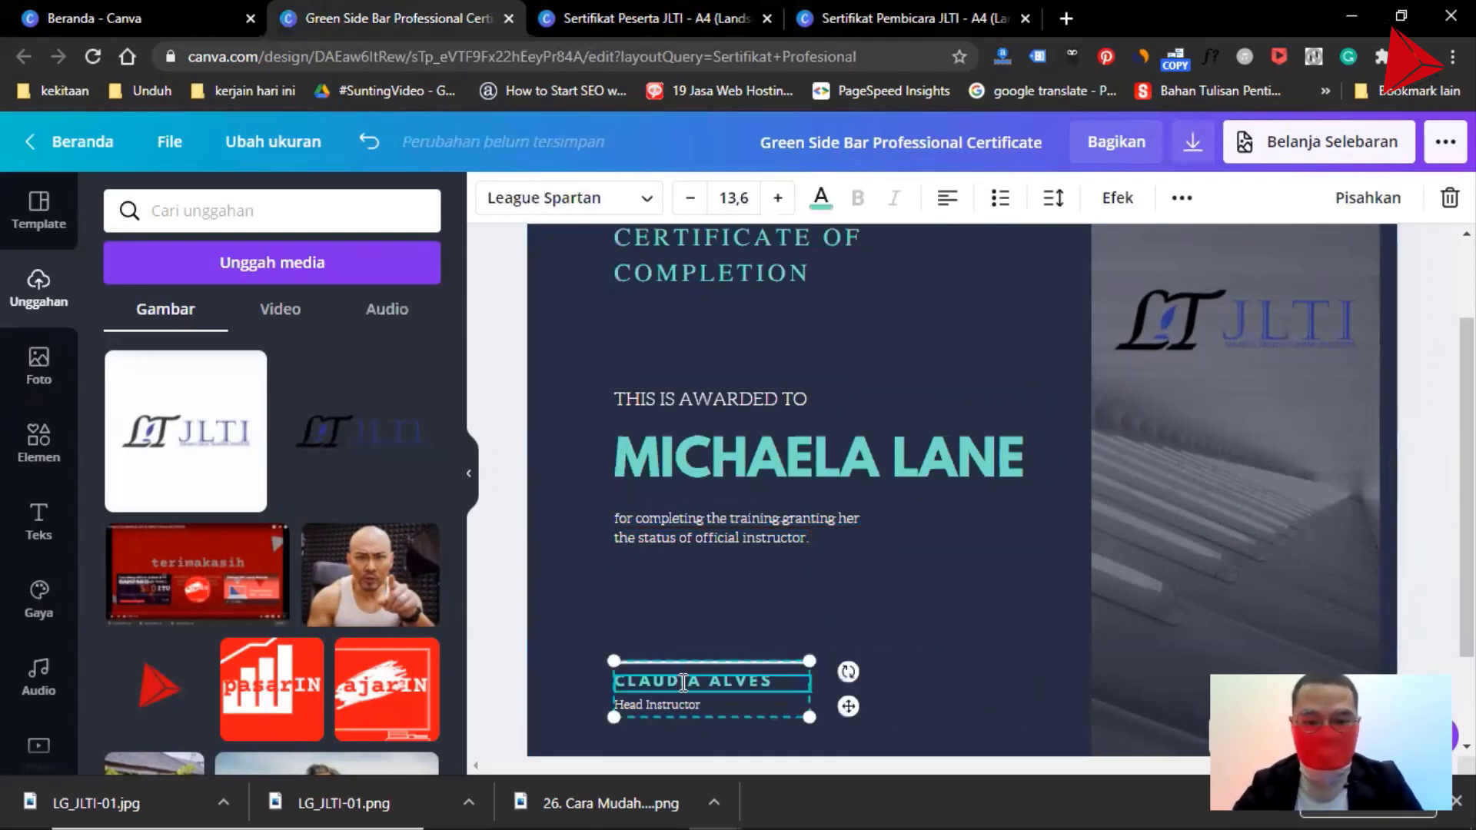
click(684, 705)
Compare the signature block, layout and side photo of the Sertifikat Peserta JLTI design with those of the Green Side Bar template.
click(665, 35)
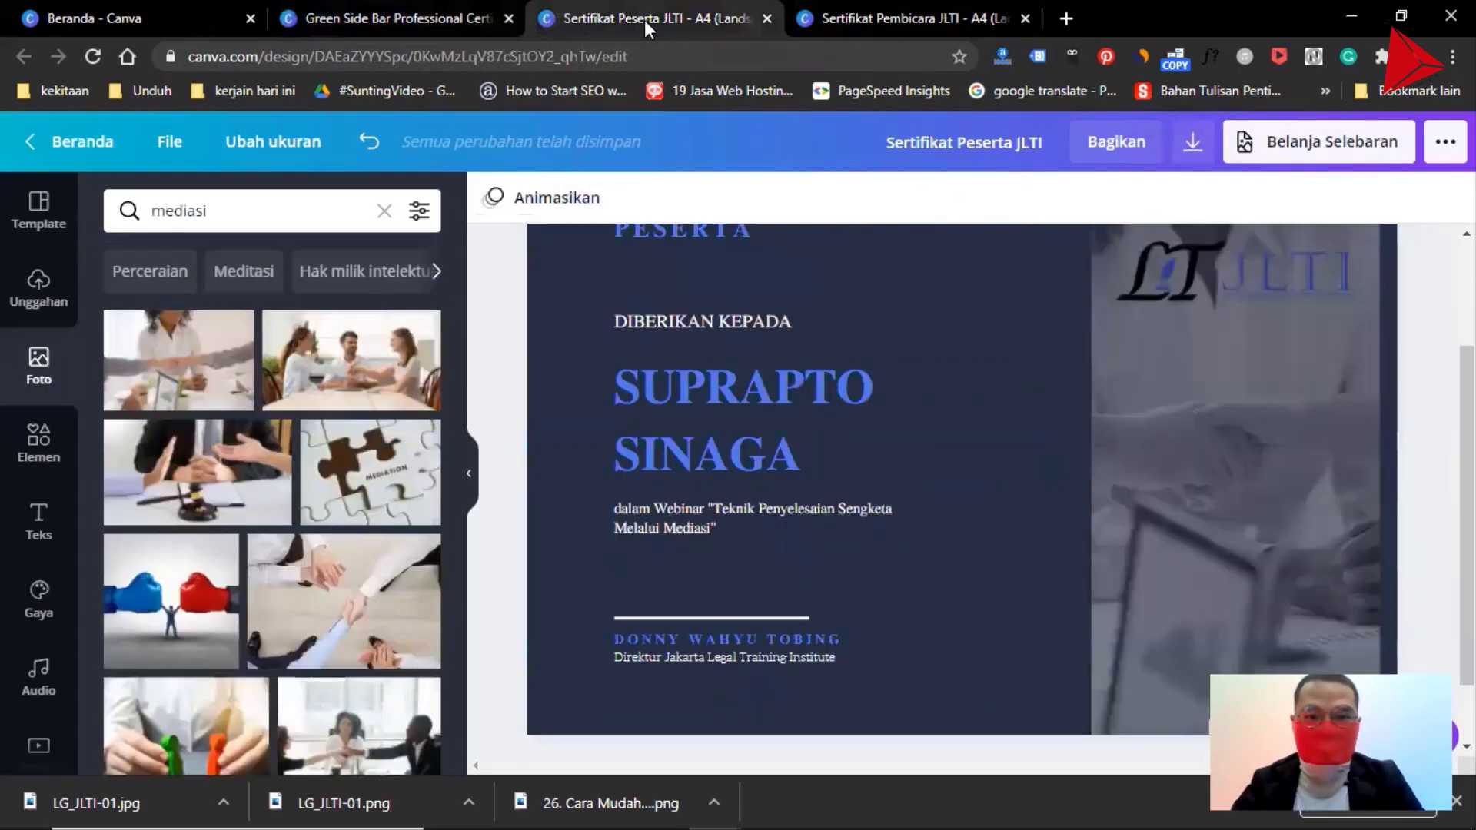
click(714, 638)
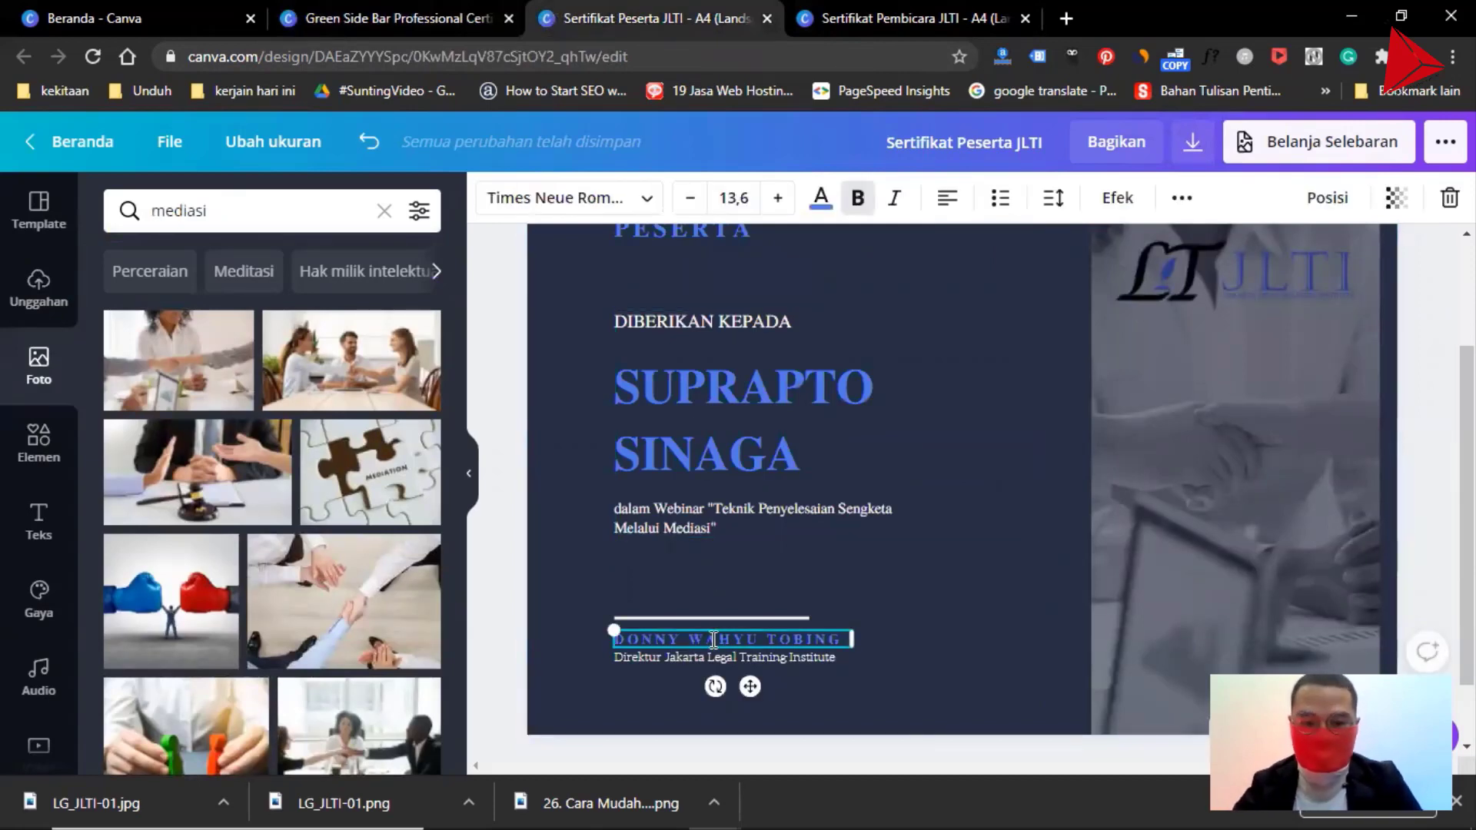
scroll(713, 640, up, 2)
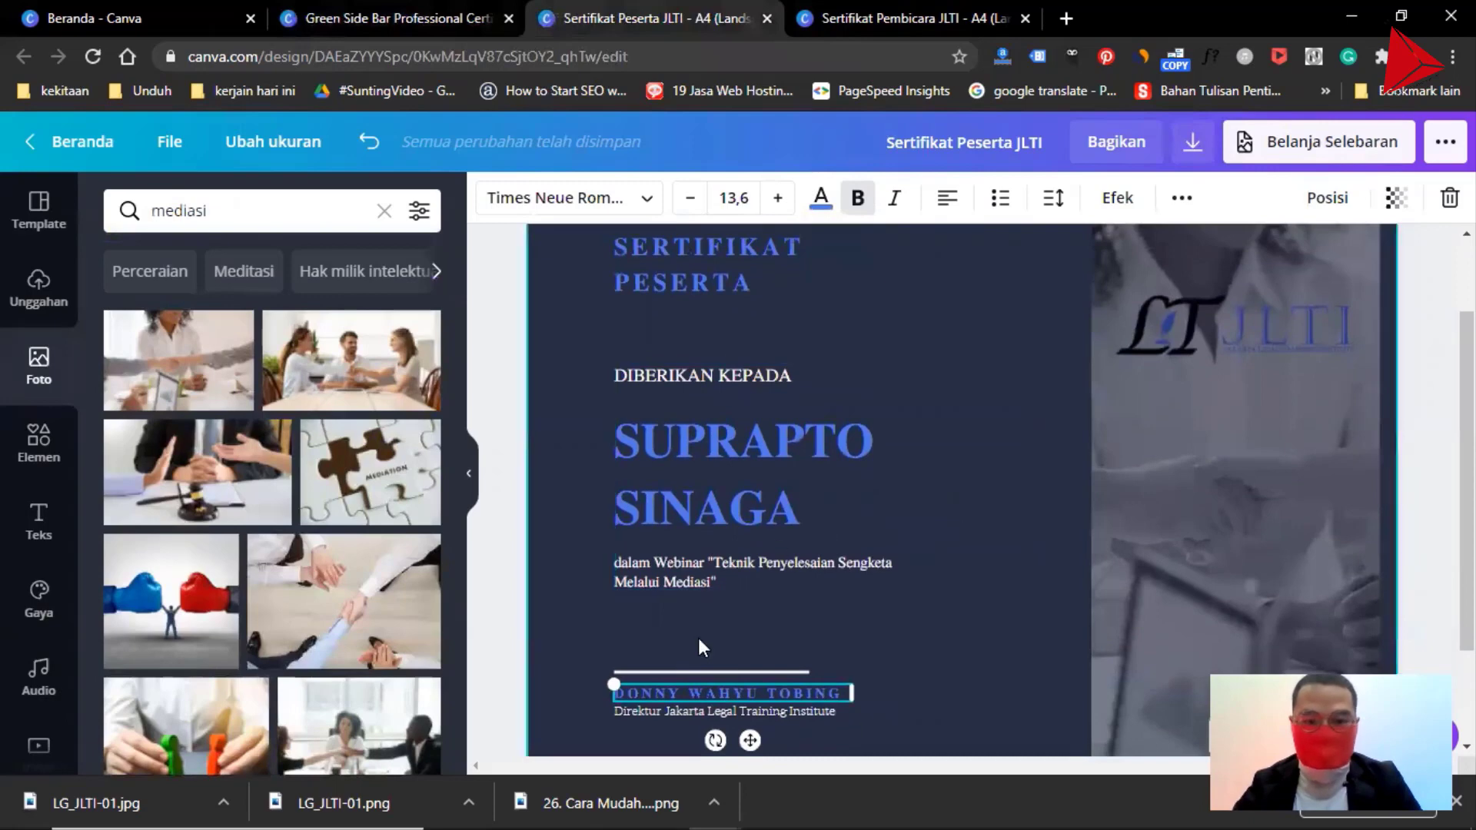
scroll(697, 638, down, 3)
scroll(771, 584, up, 1)
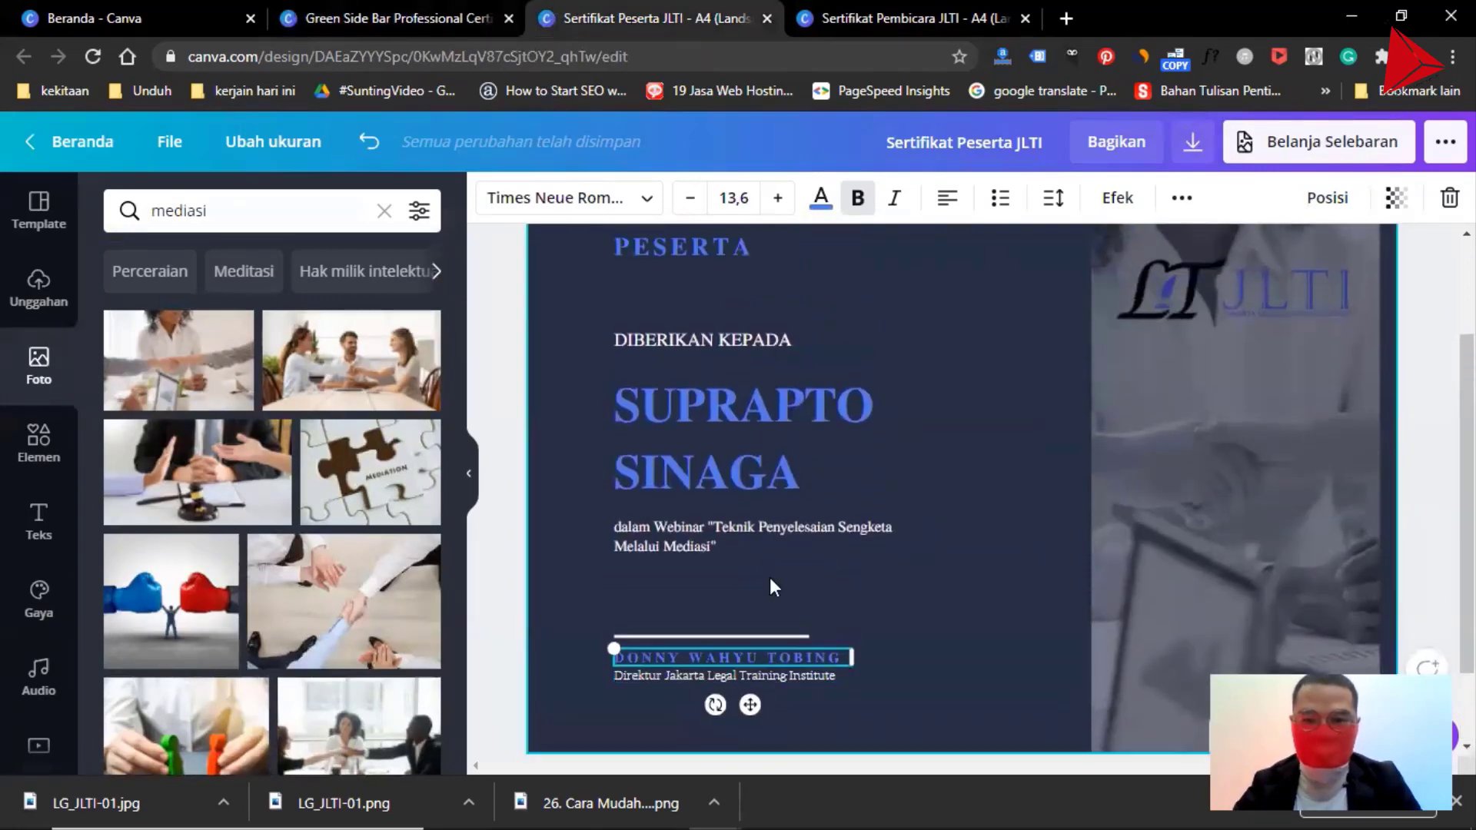
click(392, 18)
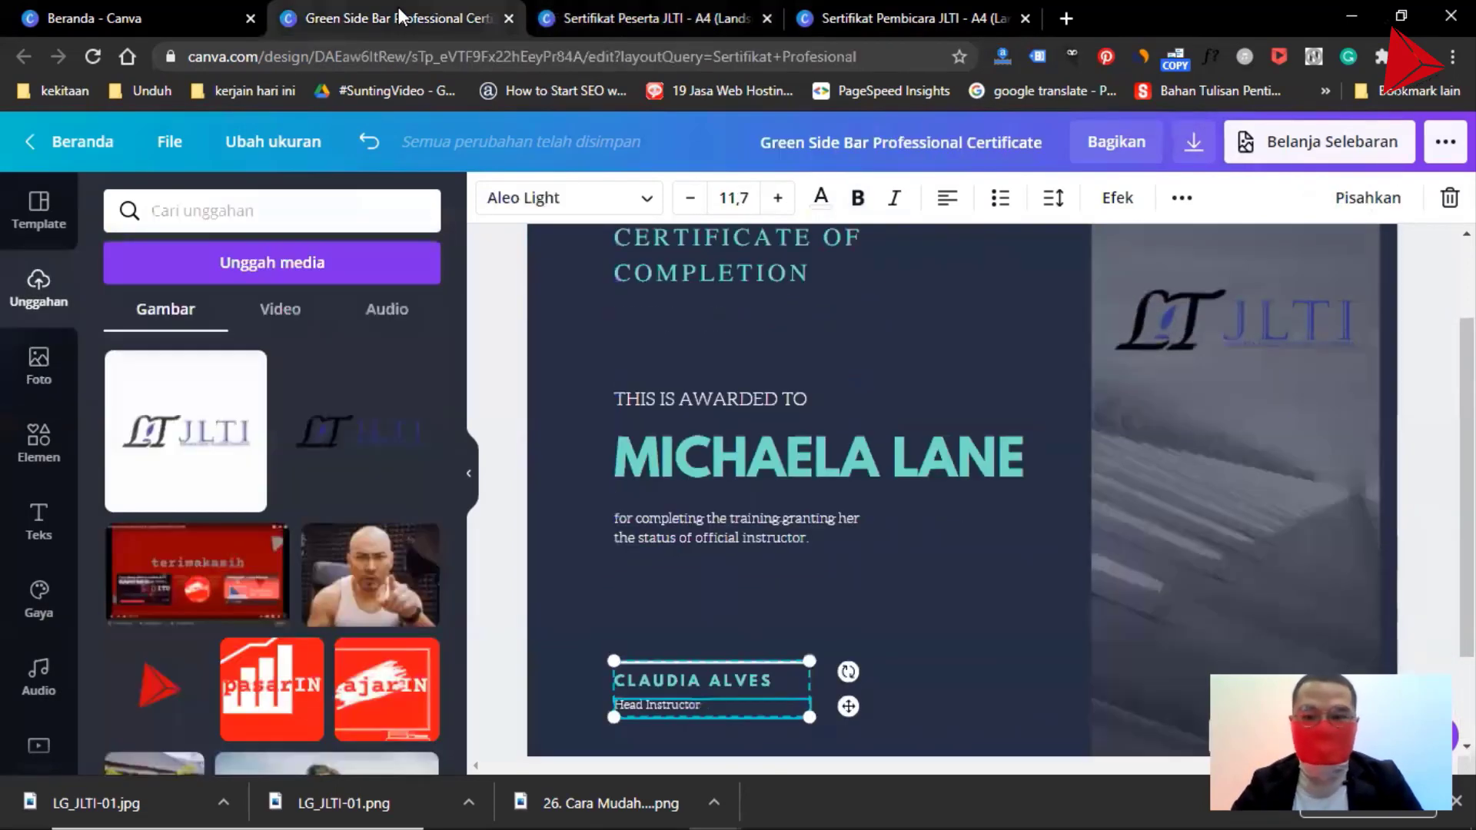
scroll(1247, 441, up, 1)
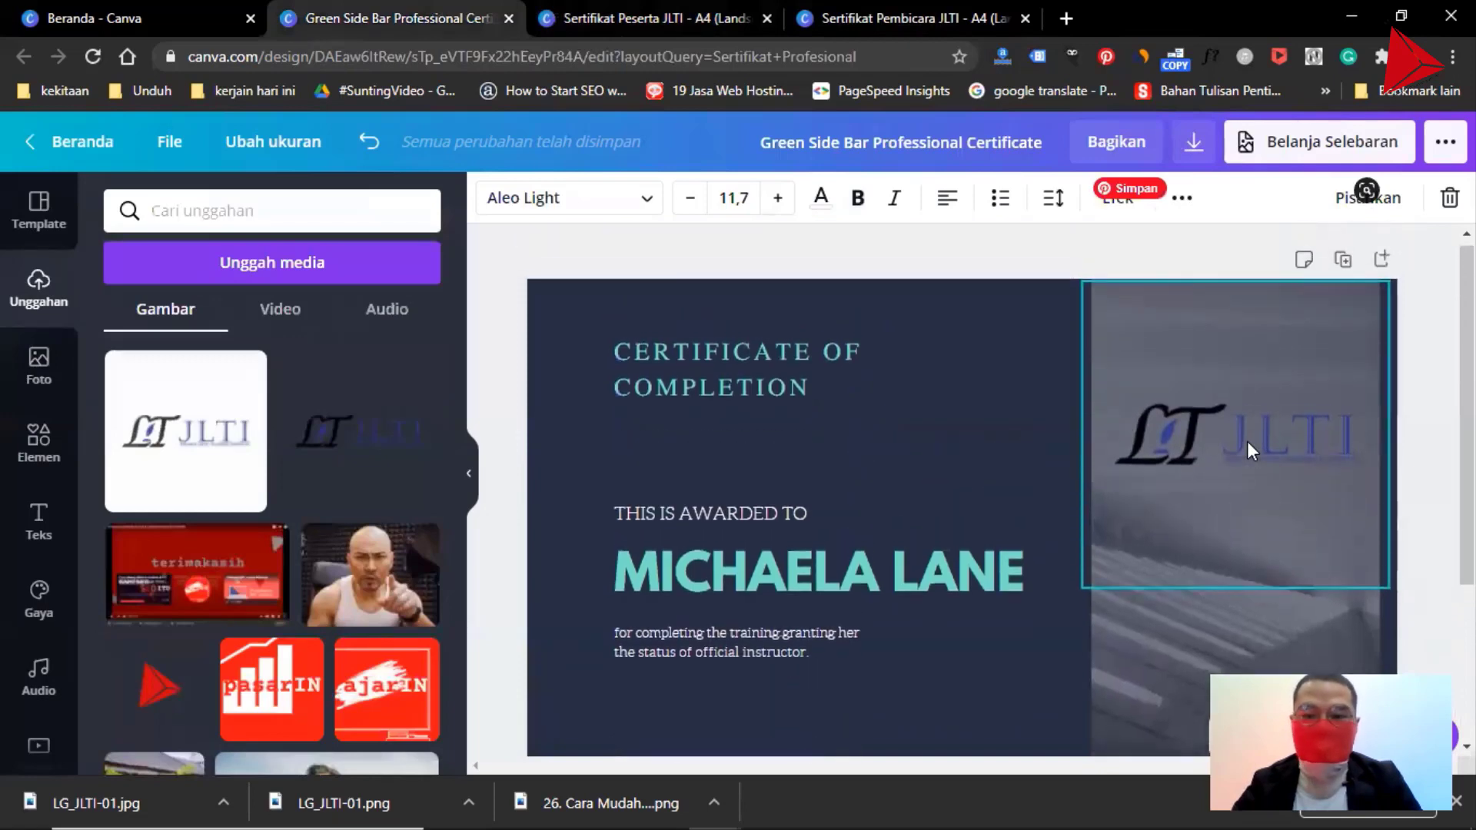
scroll(1247, 441, down, 2)
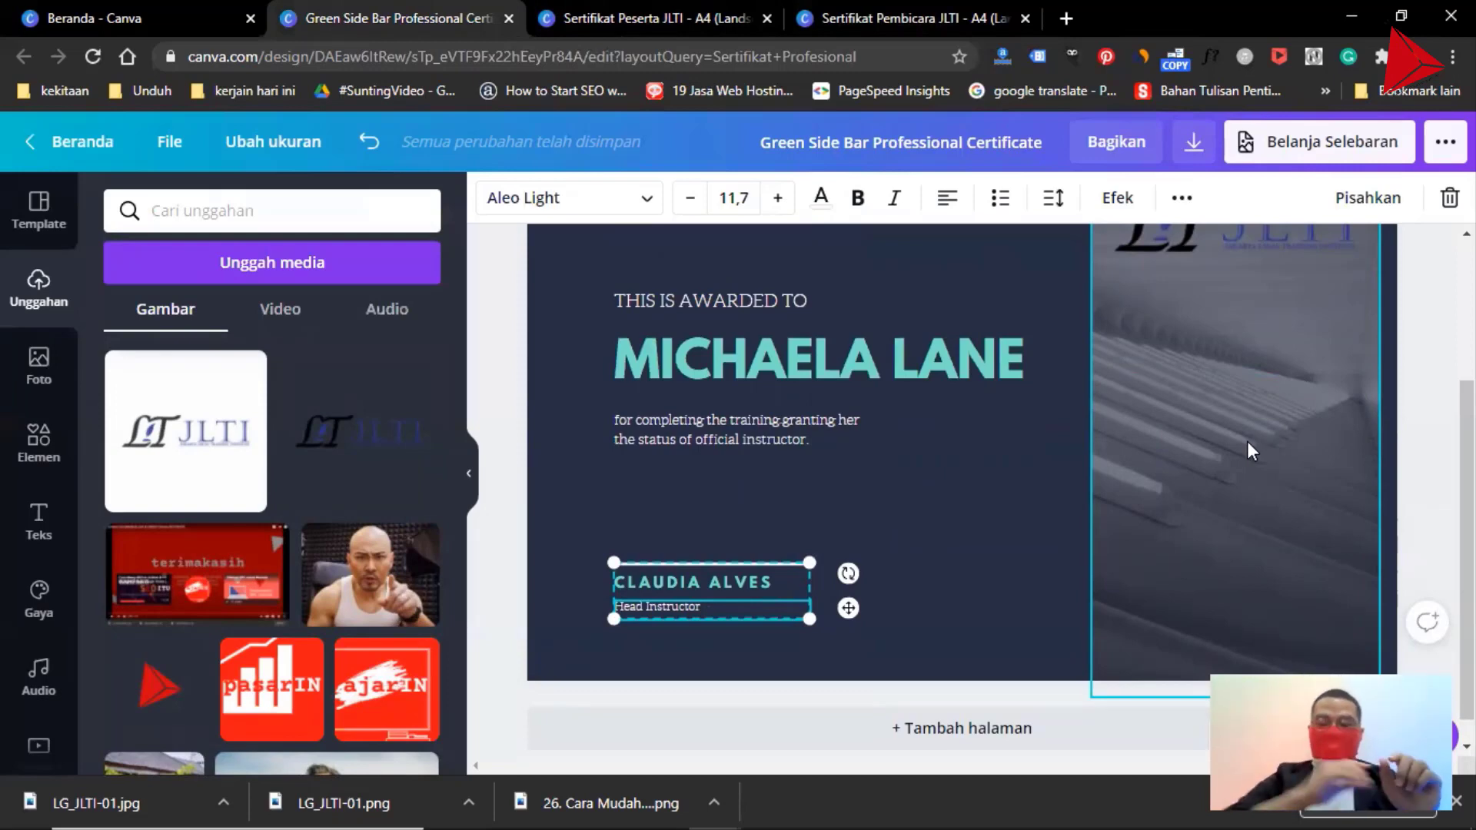
click(661, 22)
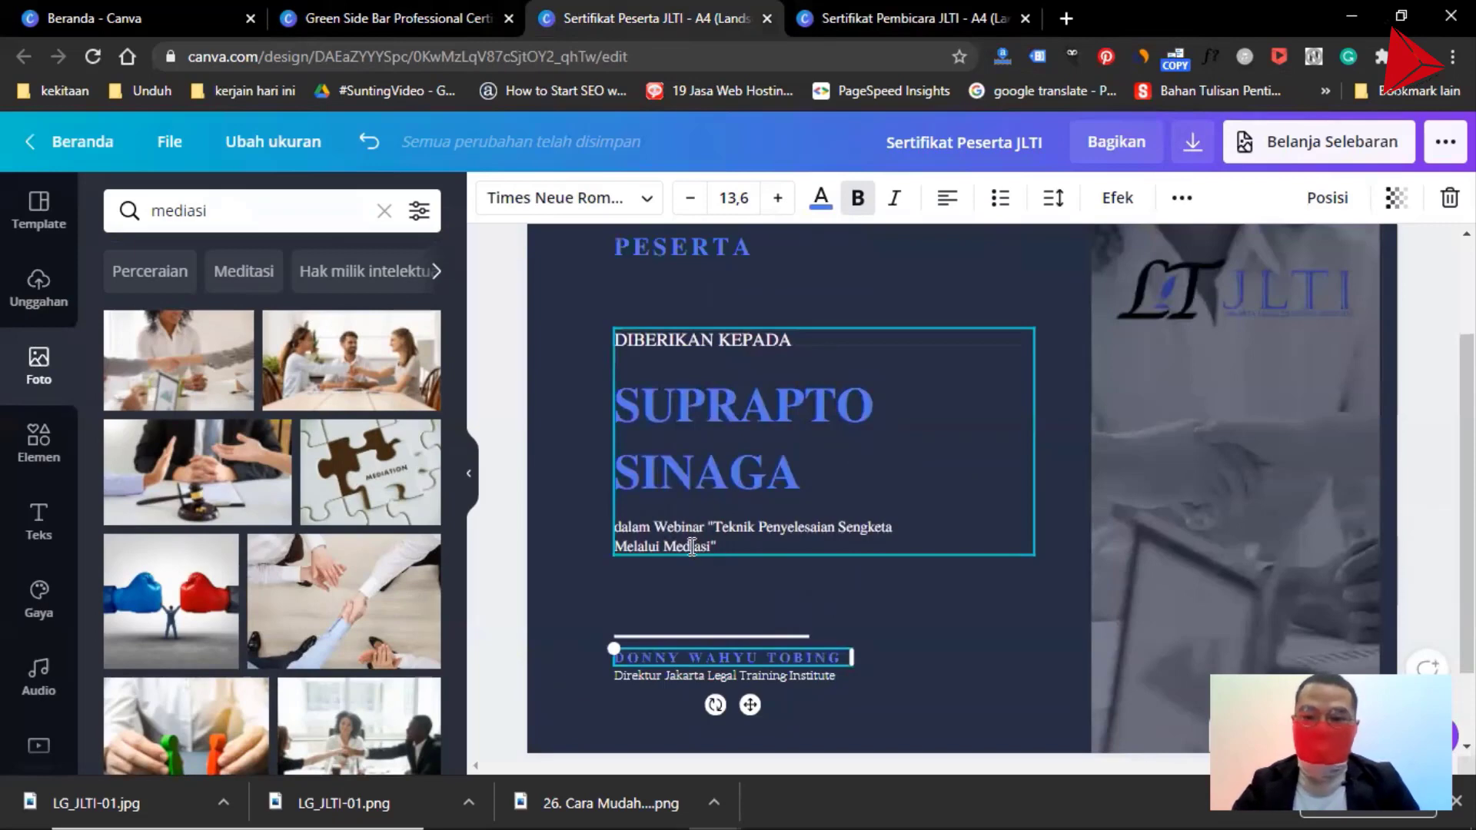
click(396, 18)
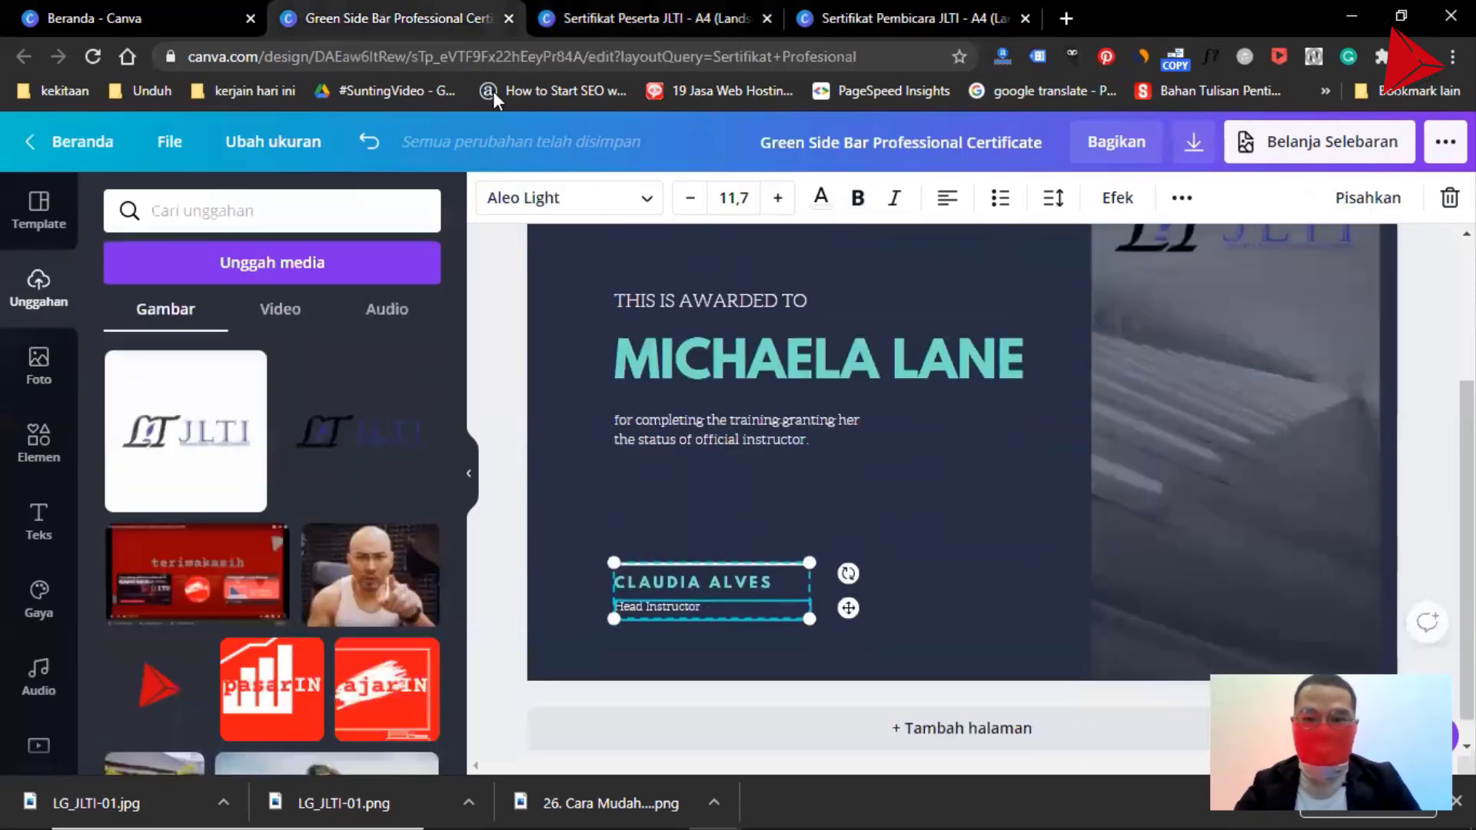
scroll(1336, 412, up, 3)
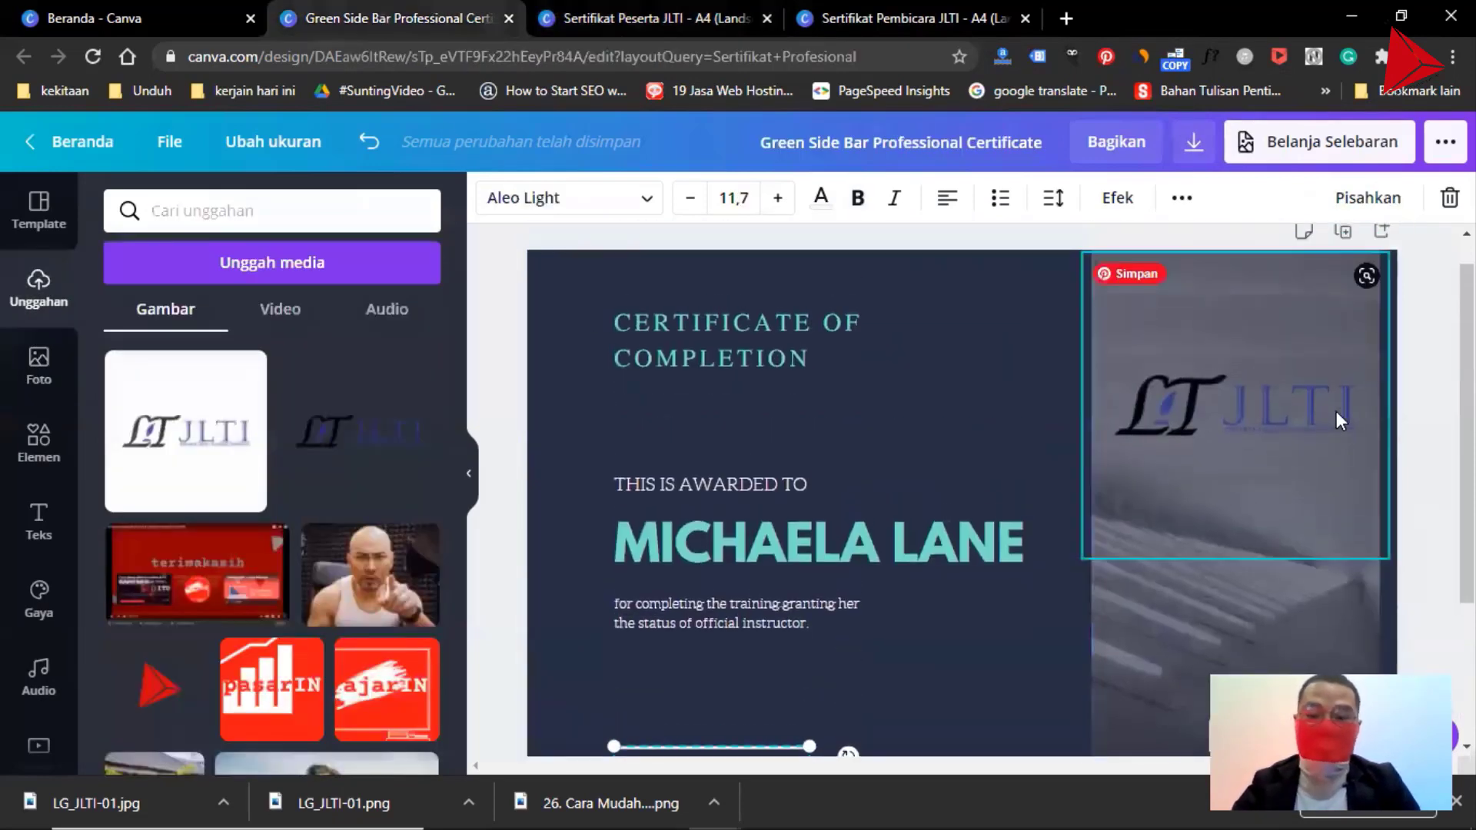
click(629, 18)
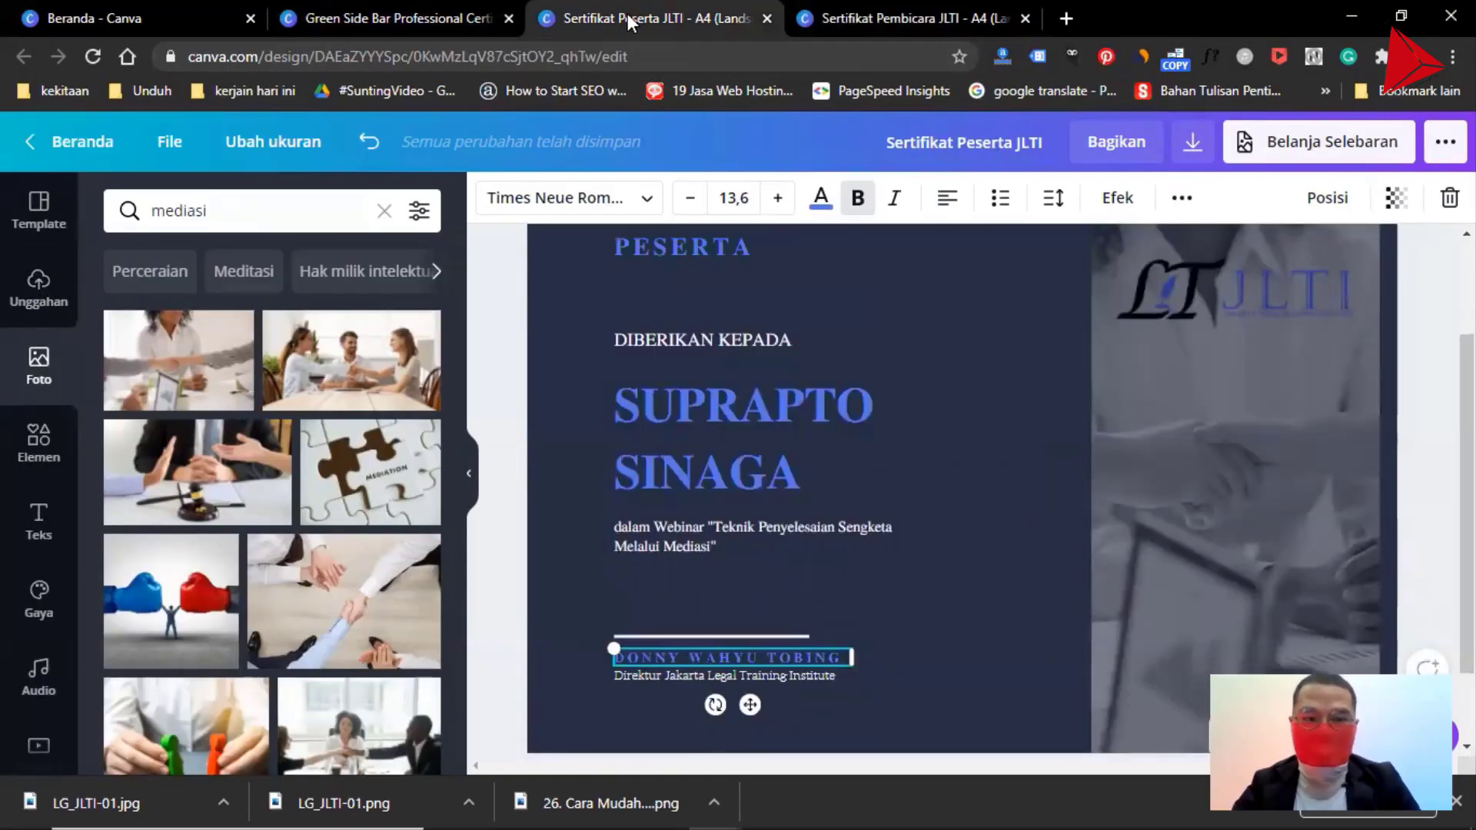
Search the photo library for mediasi in the Sertifikat Peserta JLTI design.
click(34, 359)
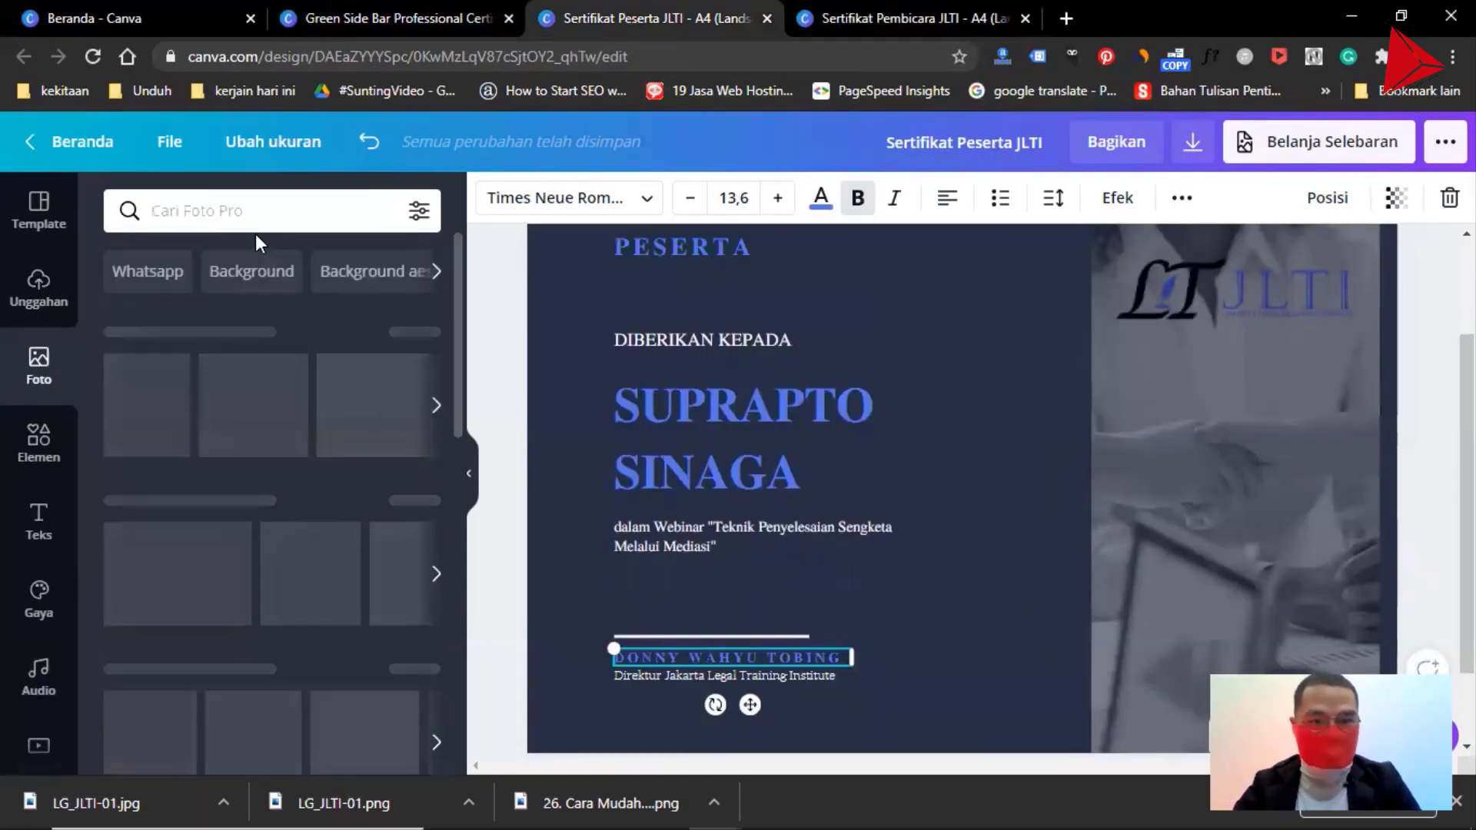
click(256, 220)
text(mediasi)
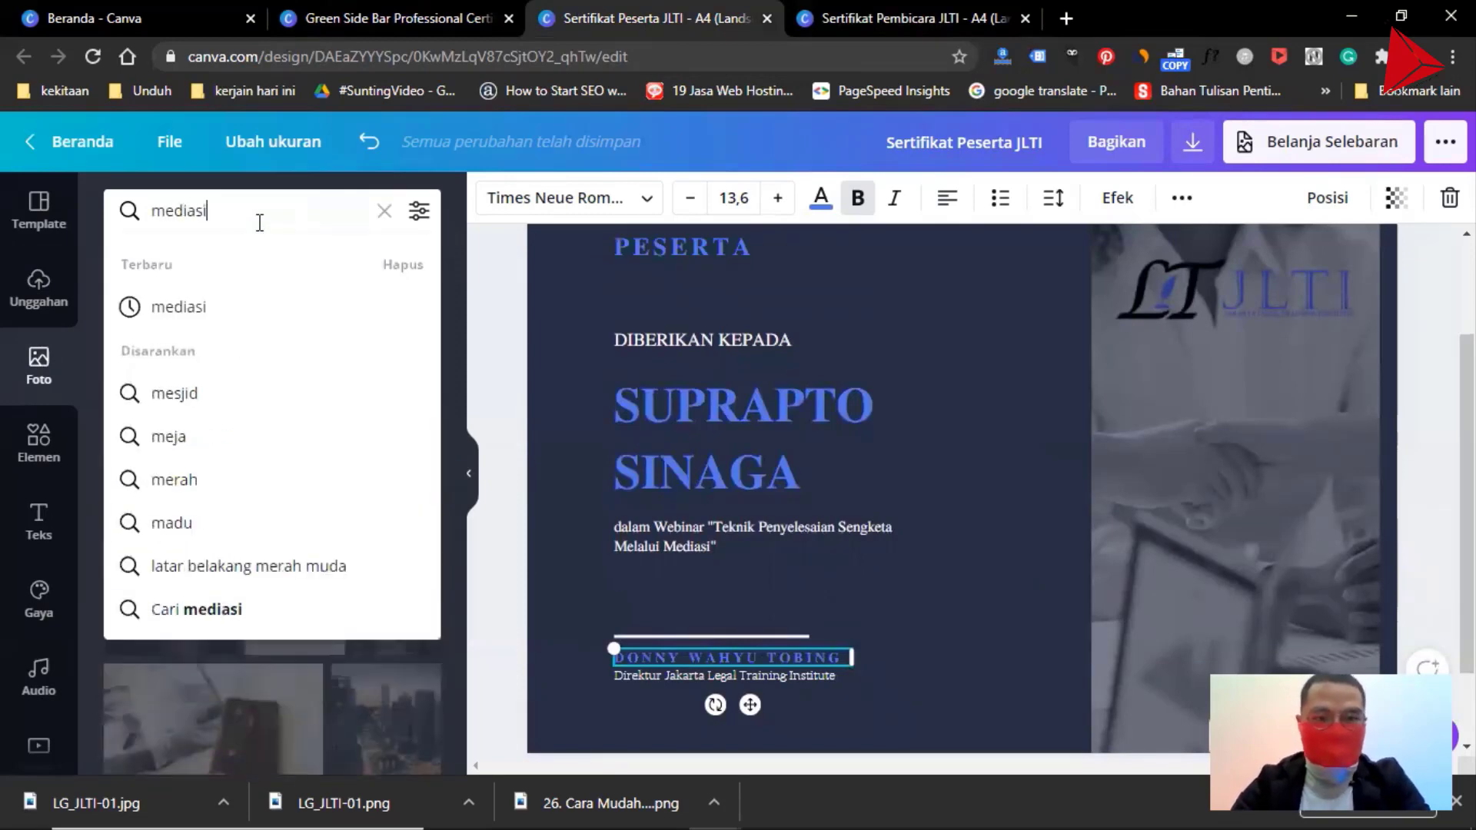
key(Return)
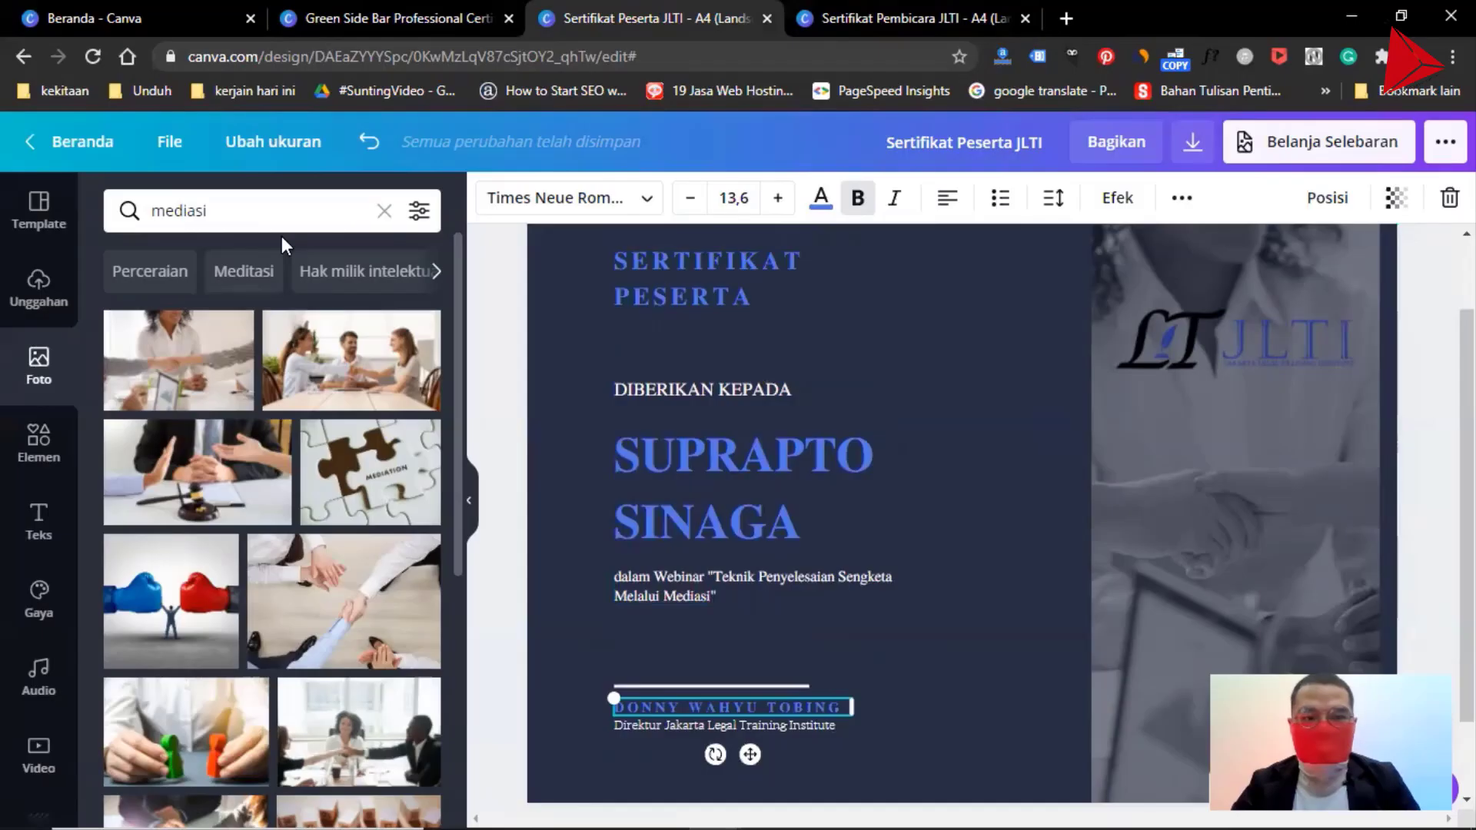
click(269, 223)
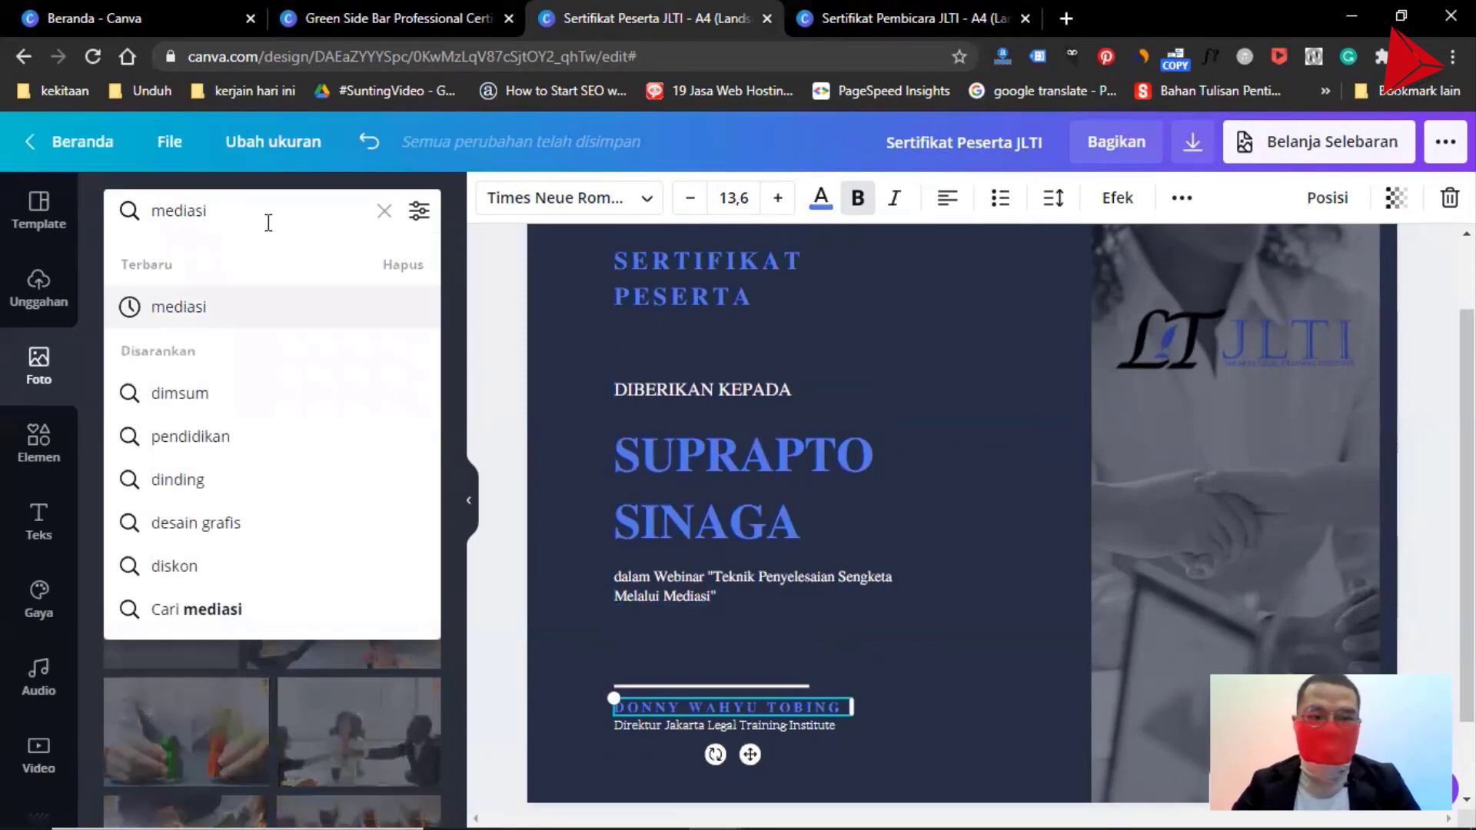
click(458, 240)
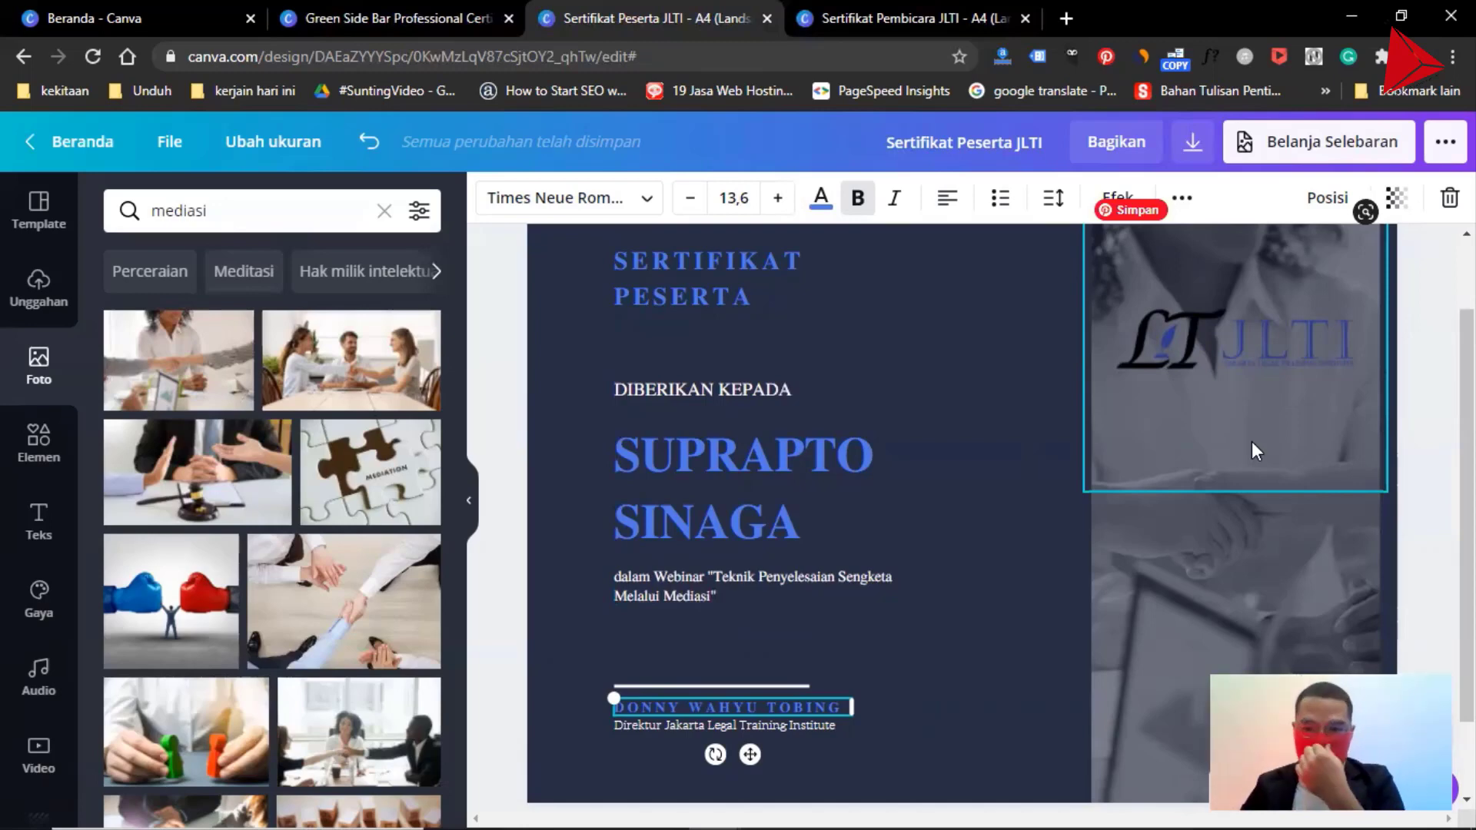
Review the whole participant certificate from its heading to the signature block, with nothing selected.
scroll(1251, 443, up, 2)
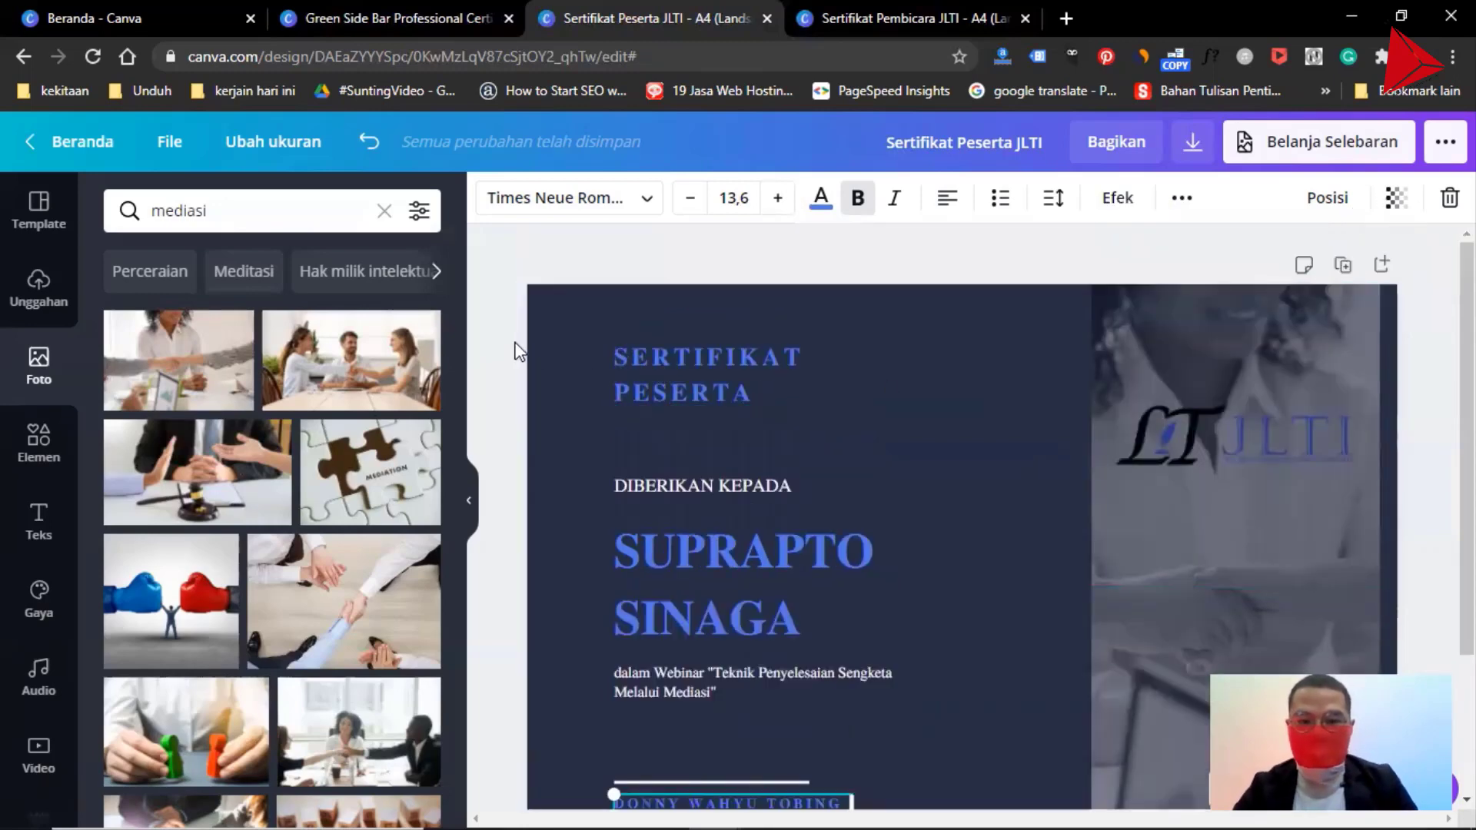
scroll(675, 396, down, 2)
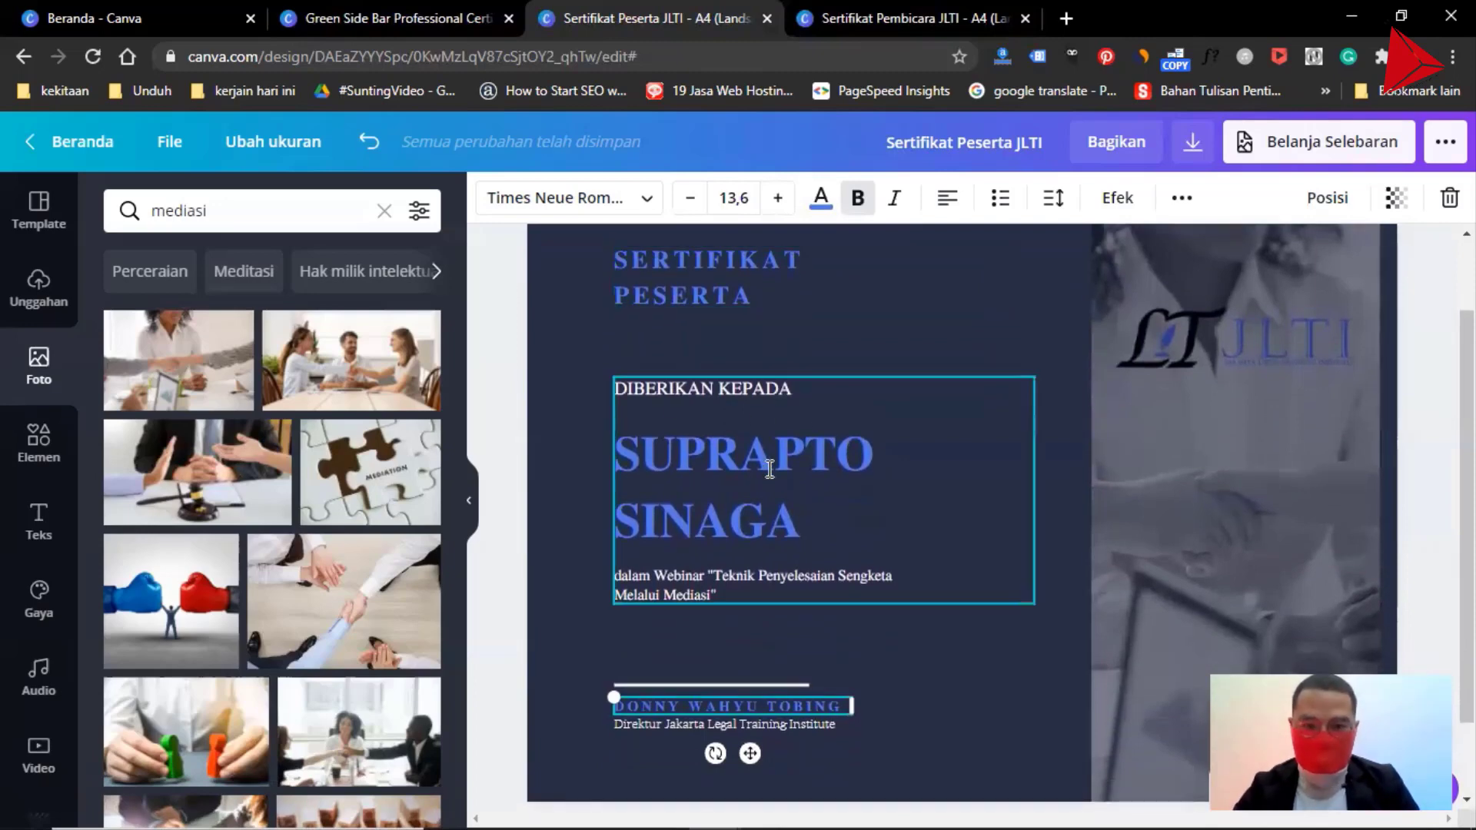
scroll(769, 469, down, 2)
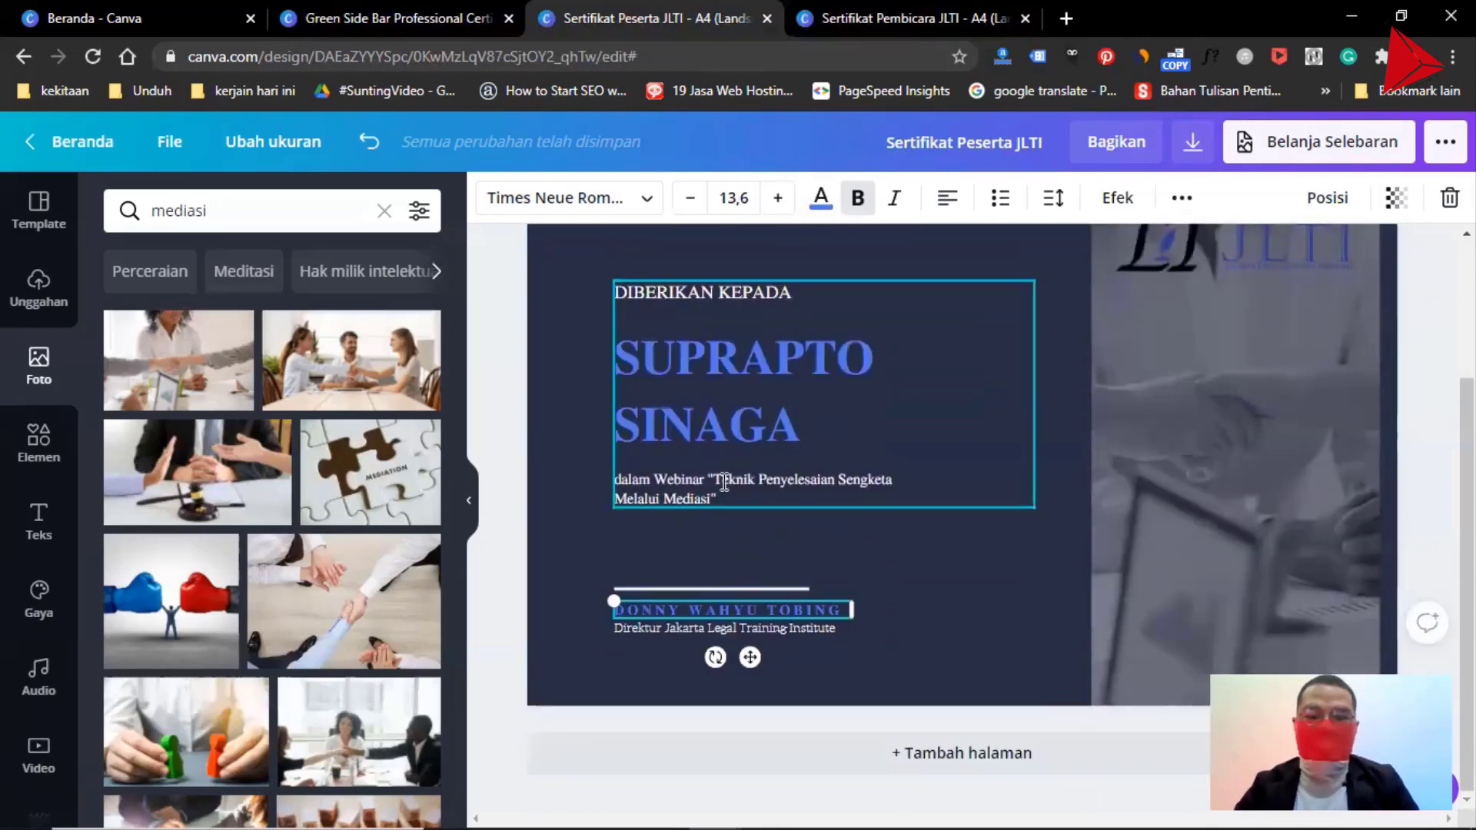
click(504, 601)
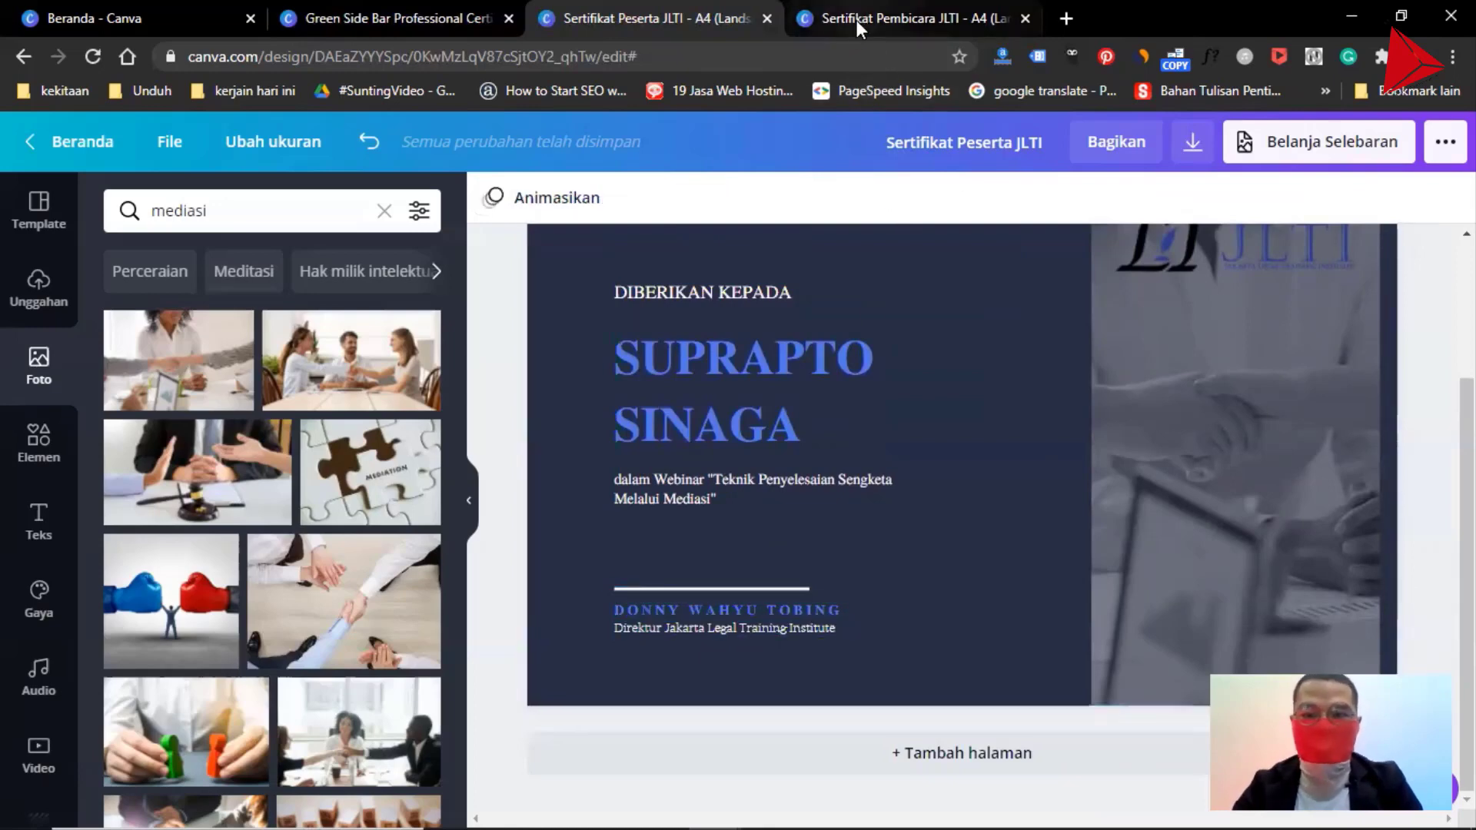
scroll(474, 351, up, 1)
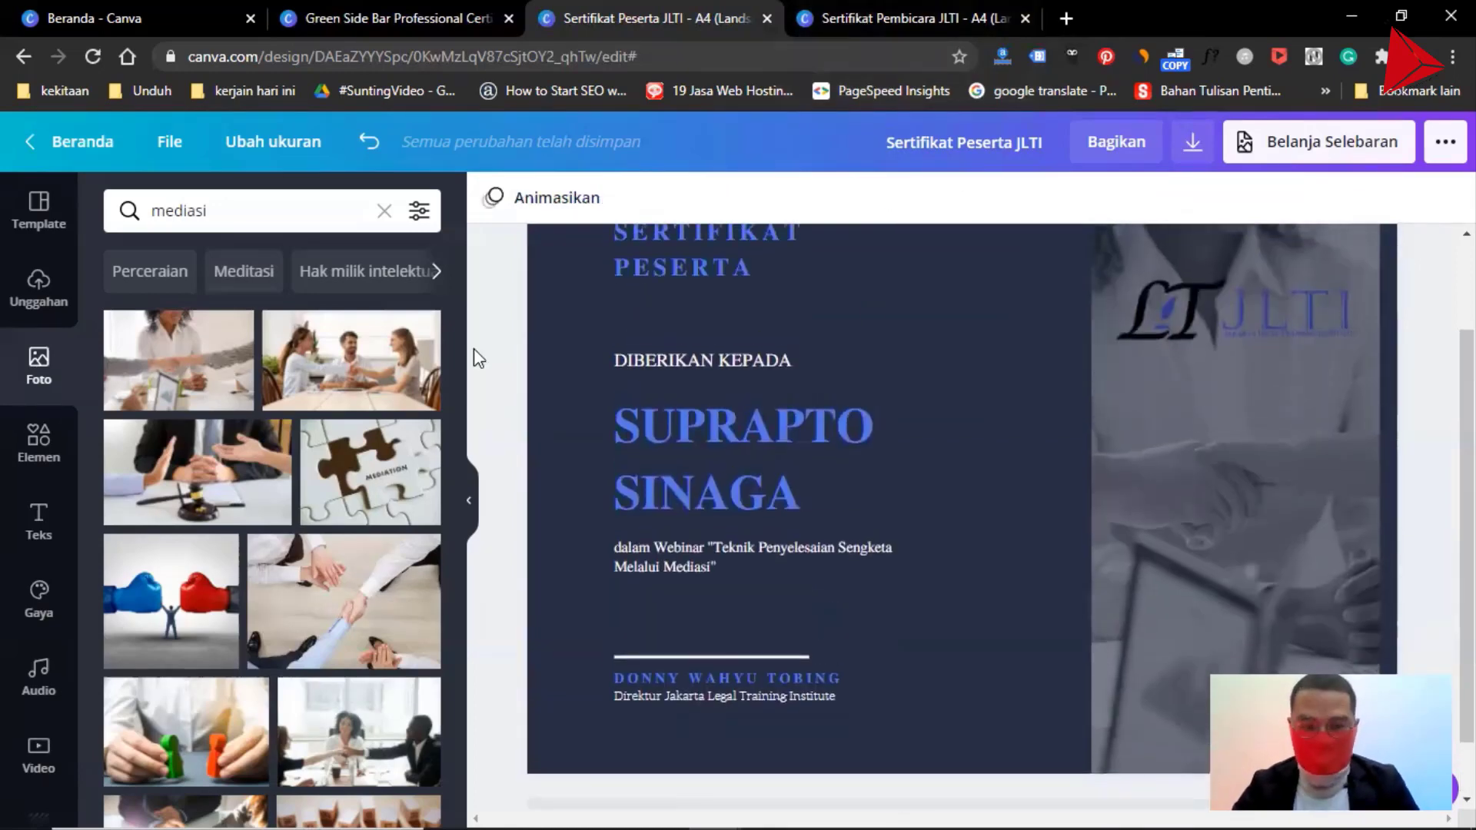
scroll(474, 348, up, 2)
Append the academic titles ", S.H. LLM" to the recipient's name in the Sertifikat Pembicara JLTI design.
click(882, 15)
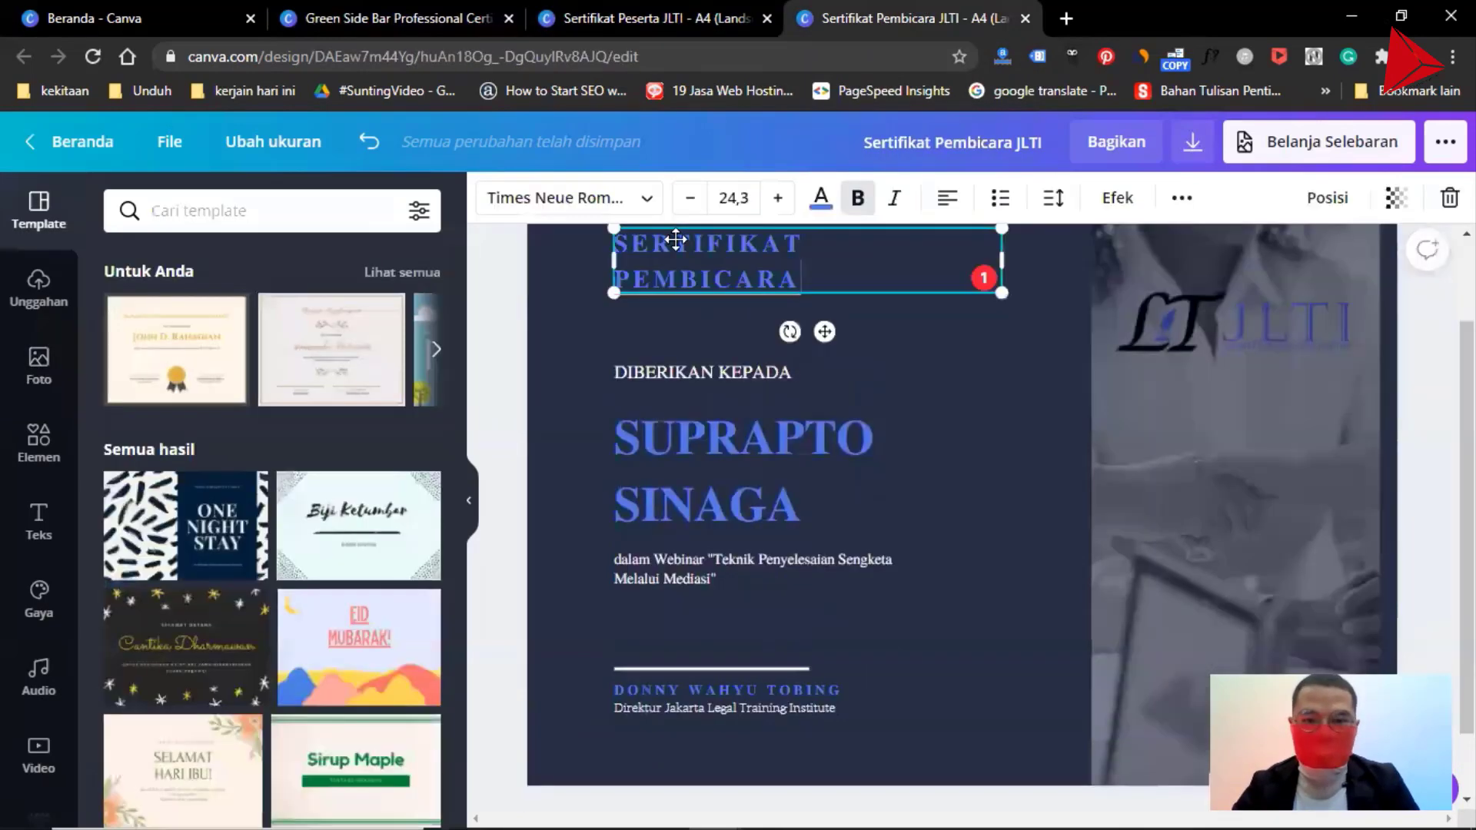
click(495, 320)
scroll(495, 319, up, 2)
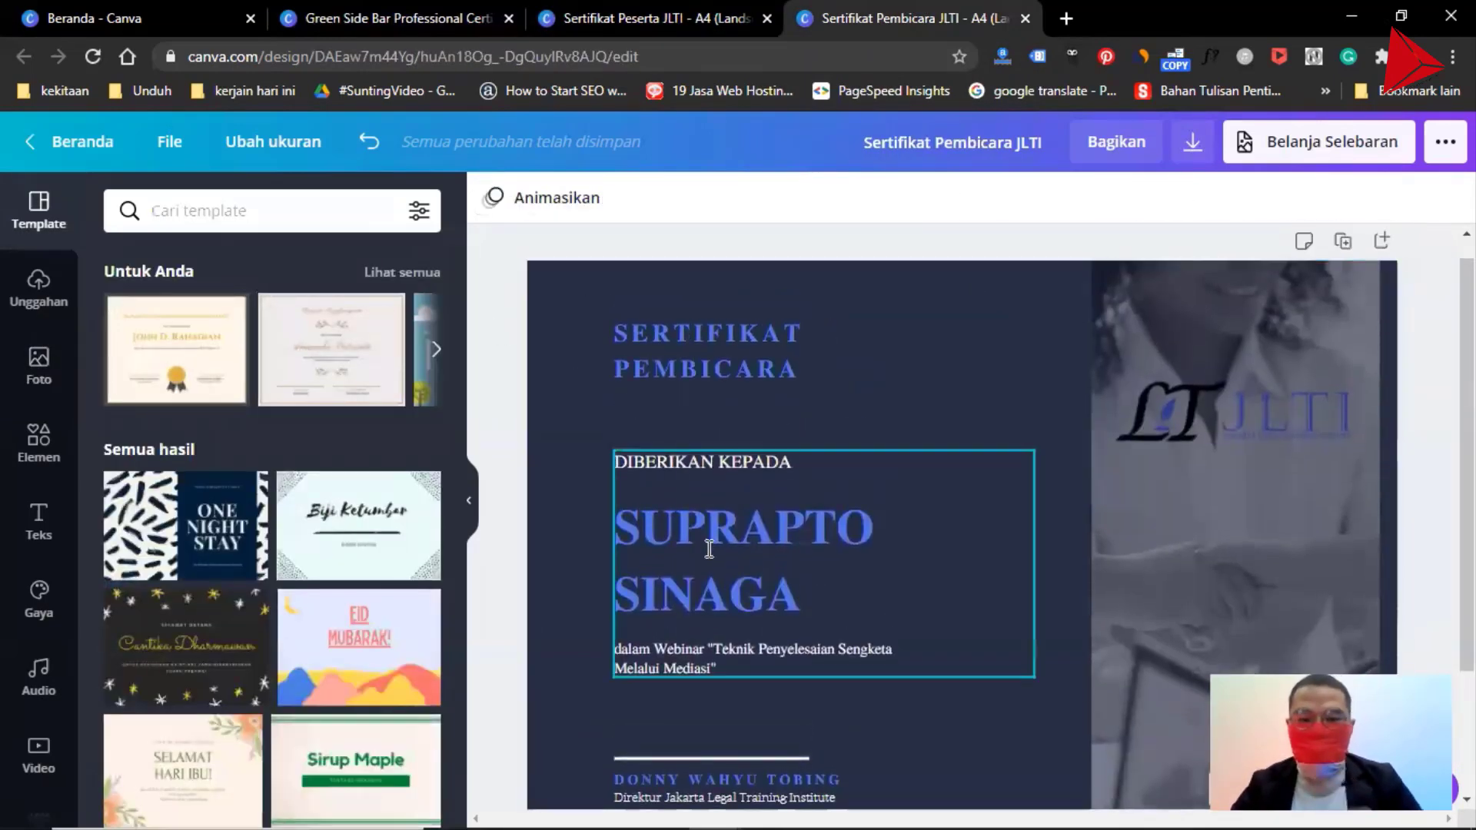
click(805, 601)
click(806, 602)
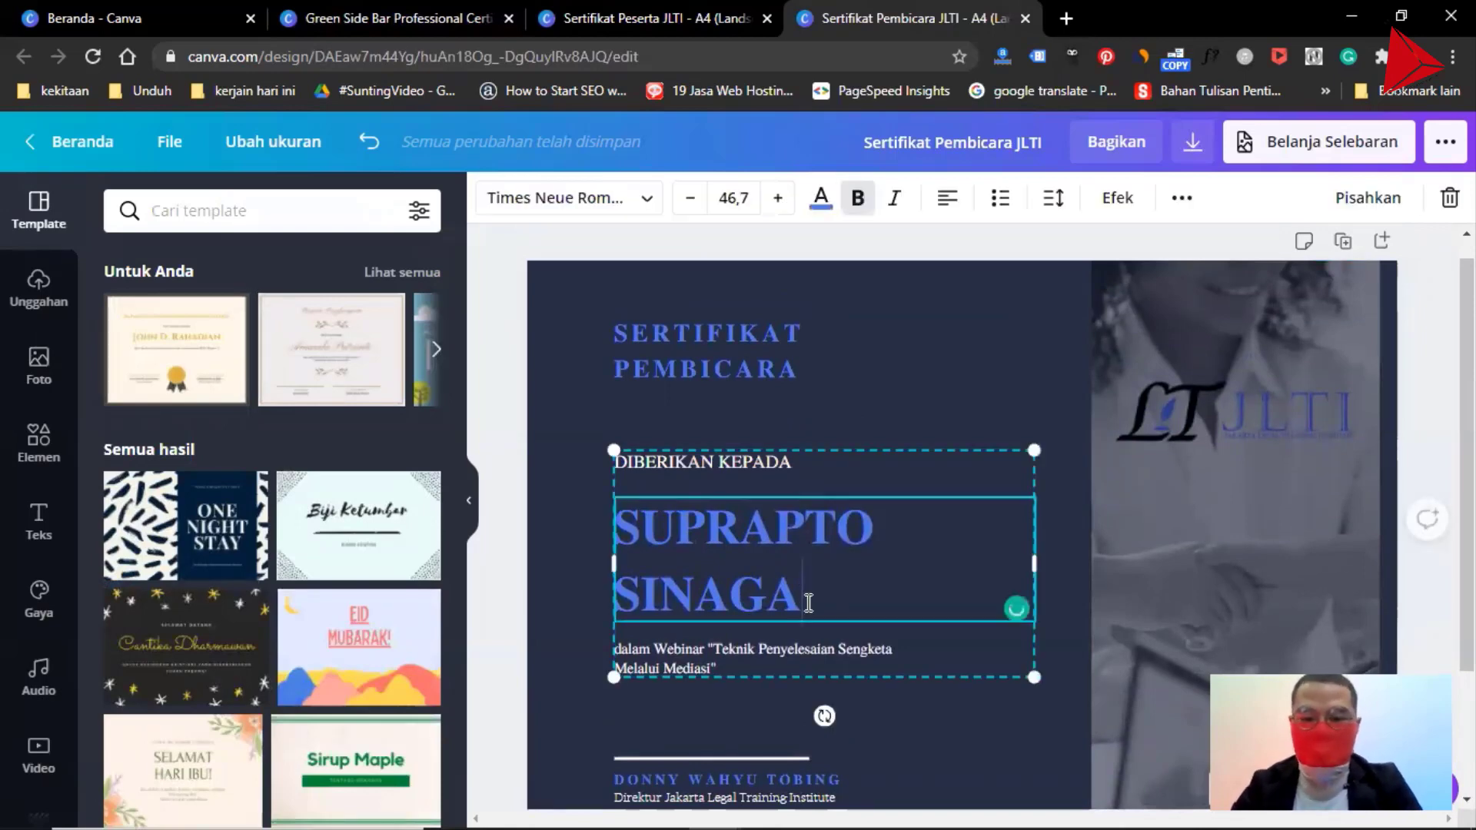
text(, SH)
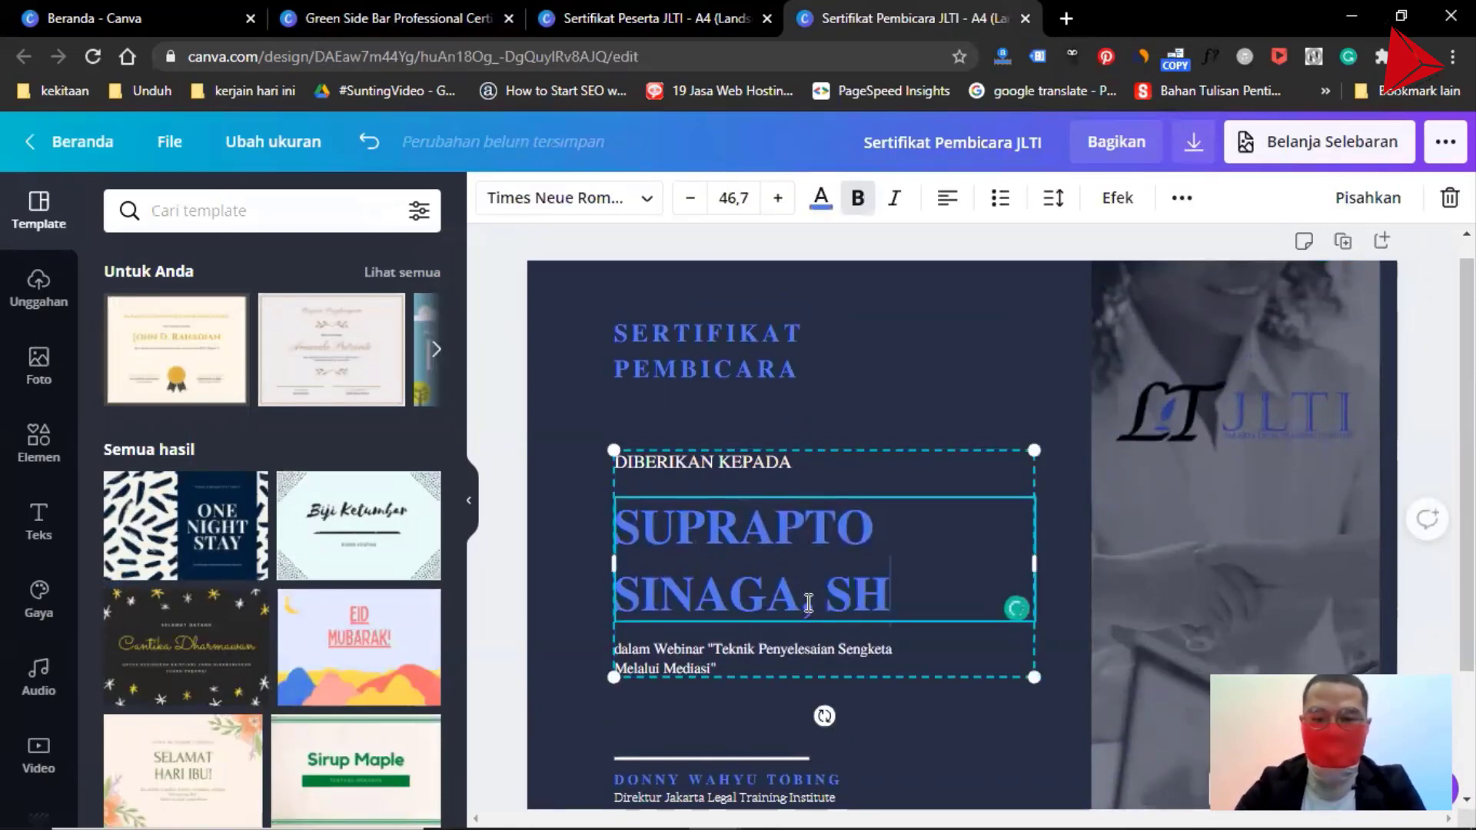
key(BackSpace)
text(.H)
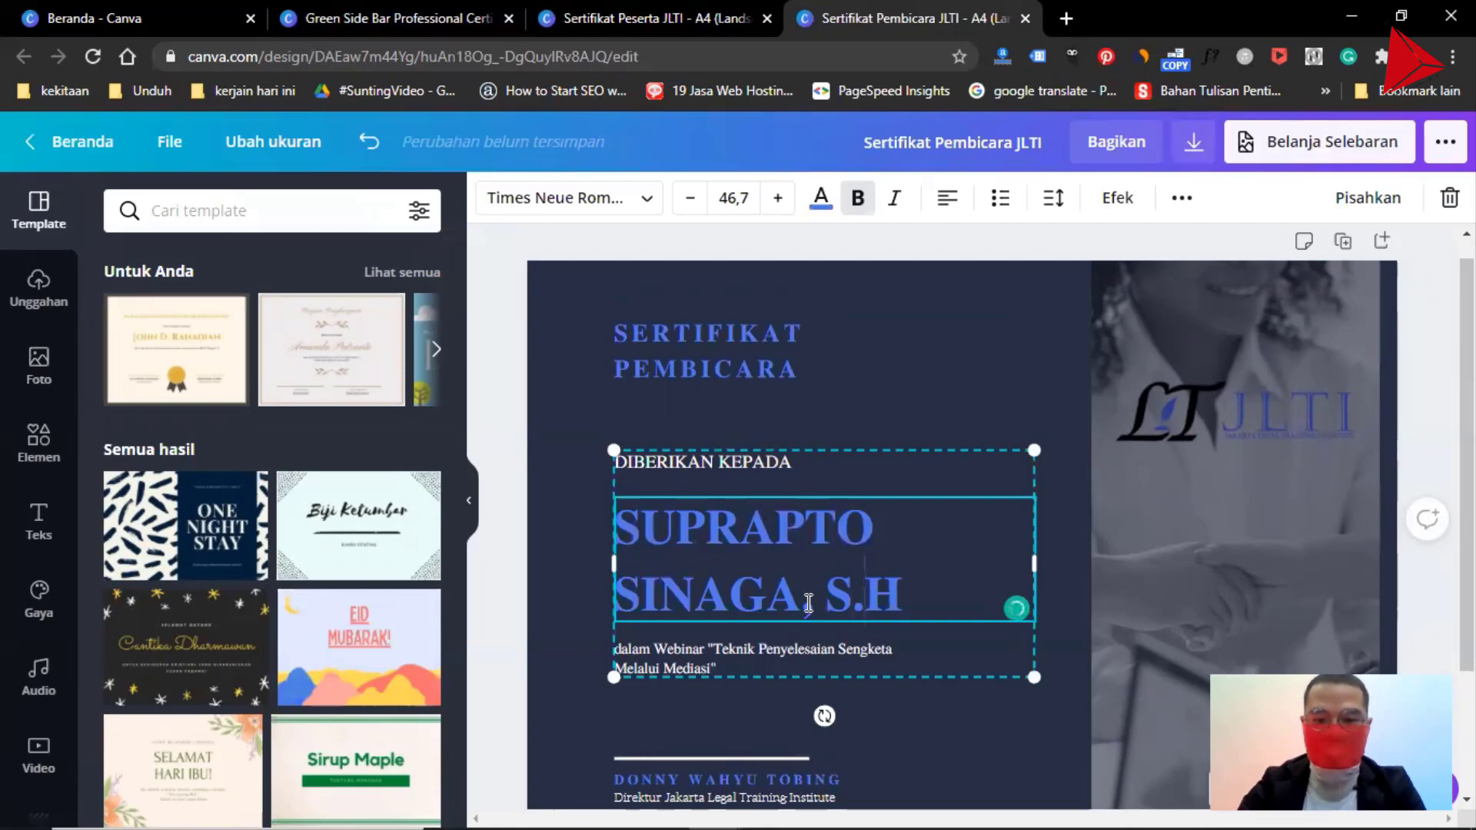
text(.)
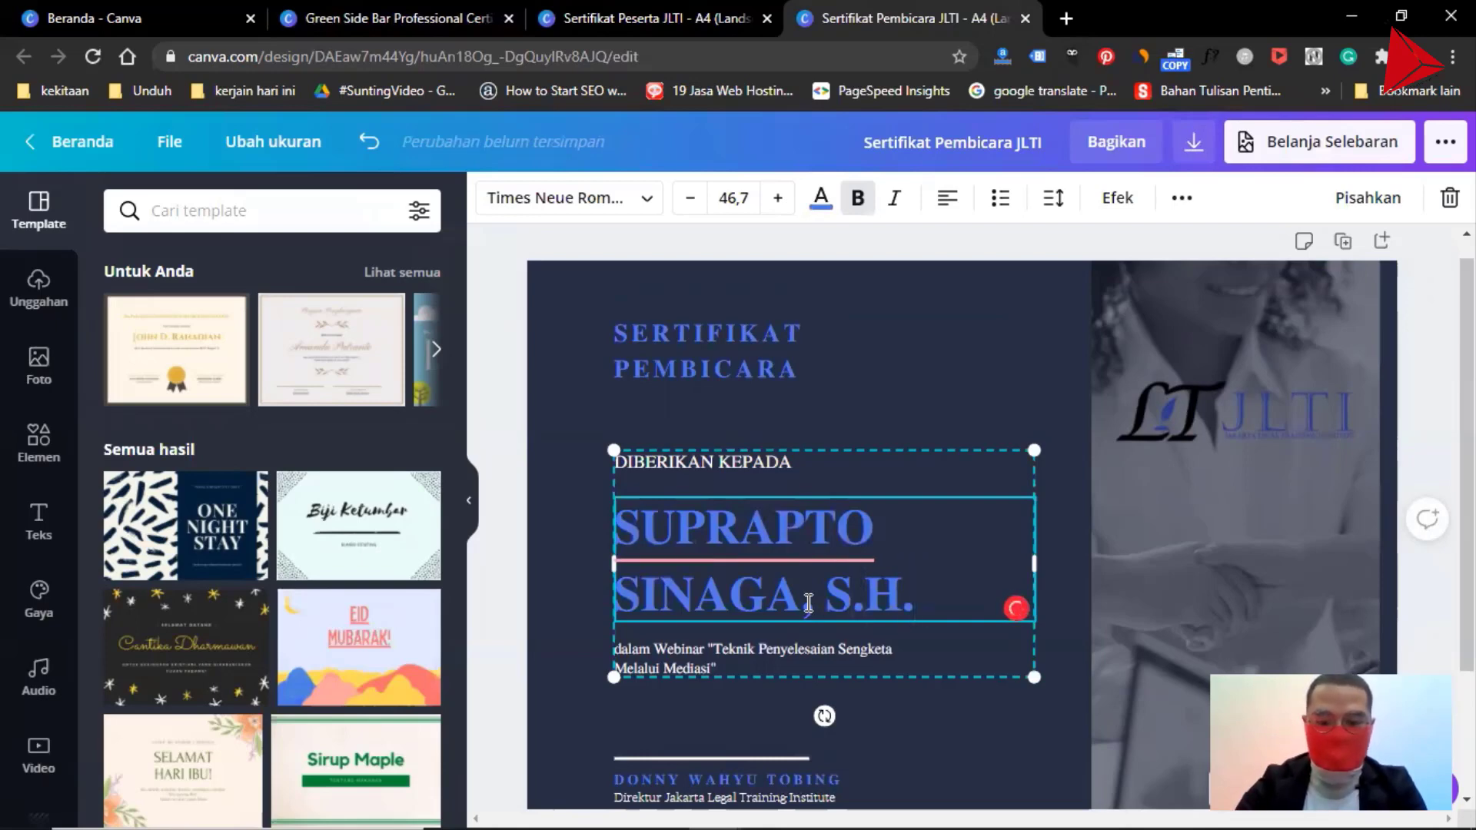
text( L.L)
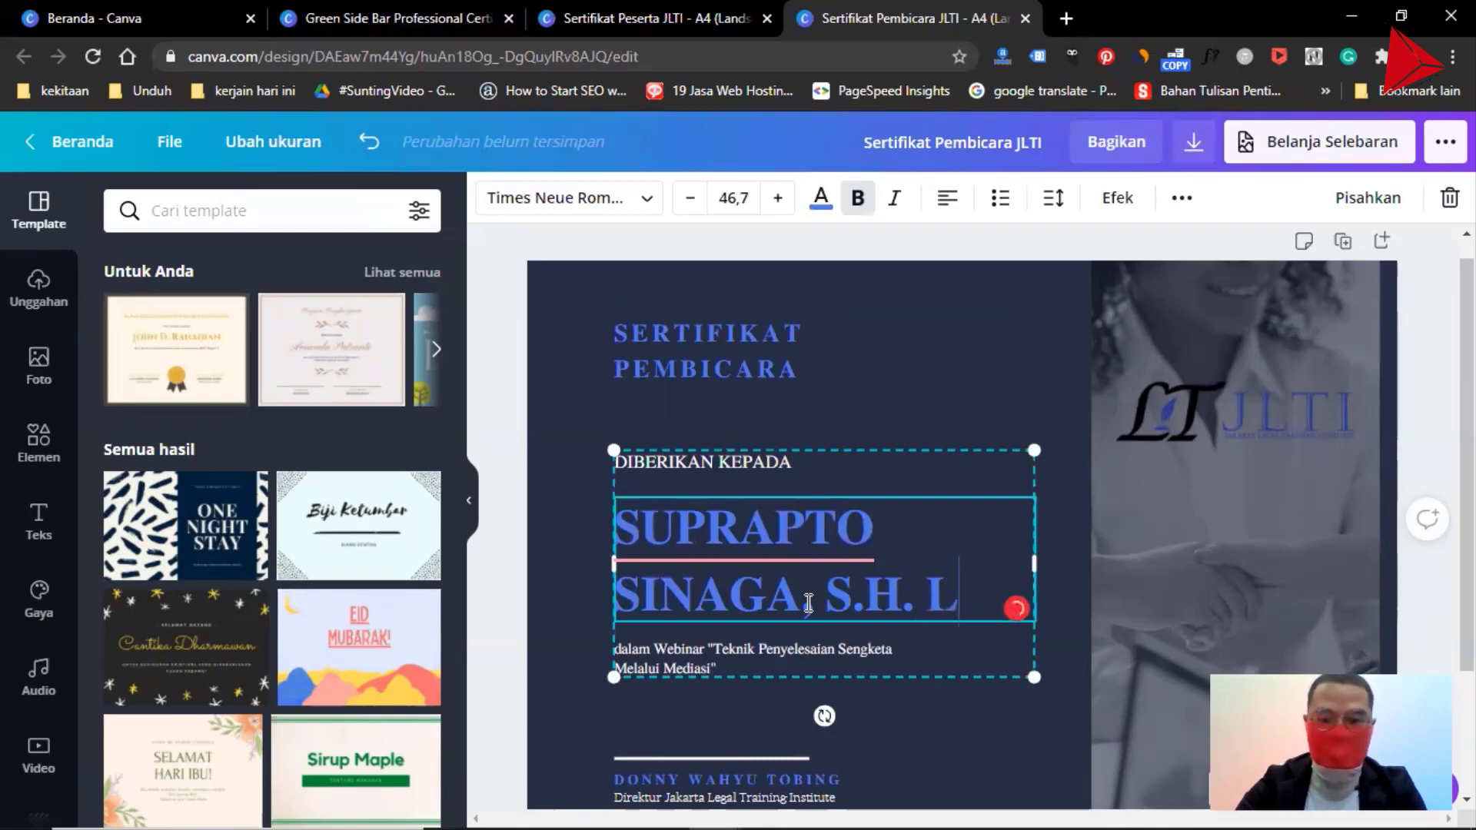
key(BackSpace)
key(BackSpace)
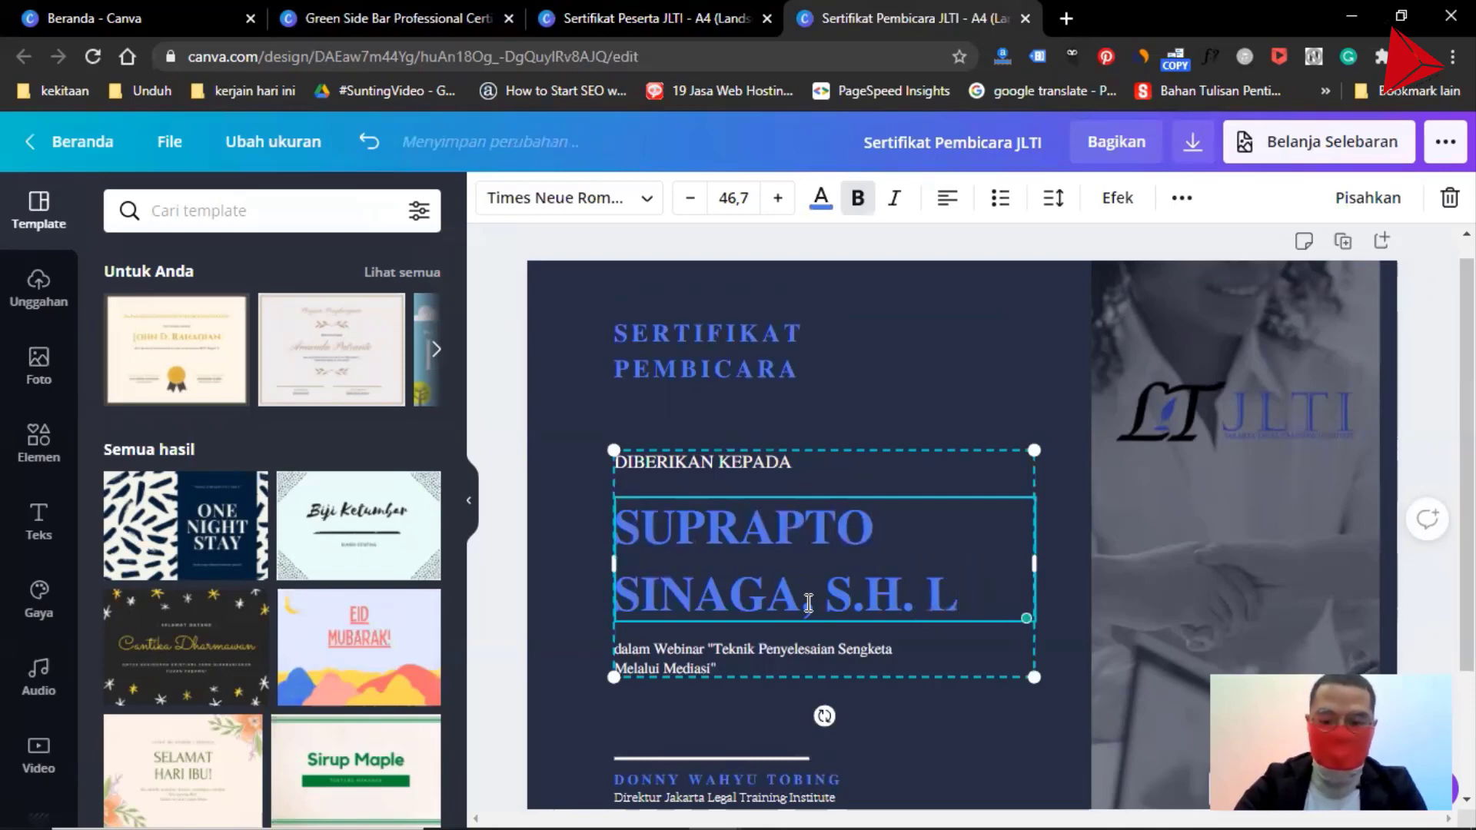
text(LM)
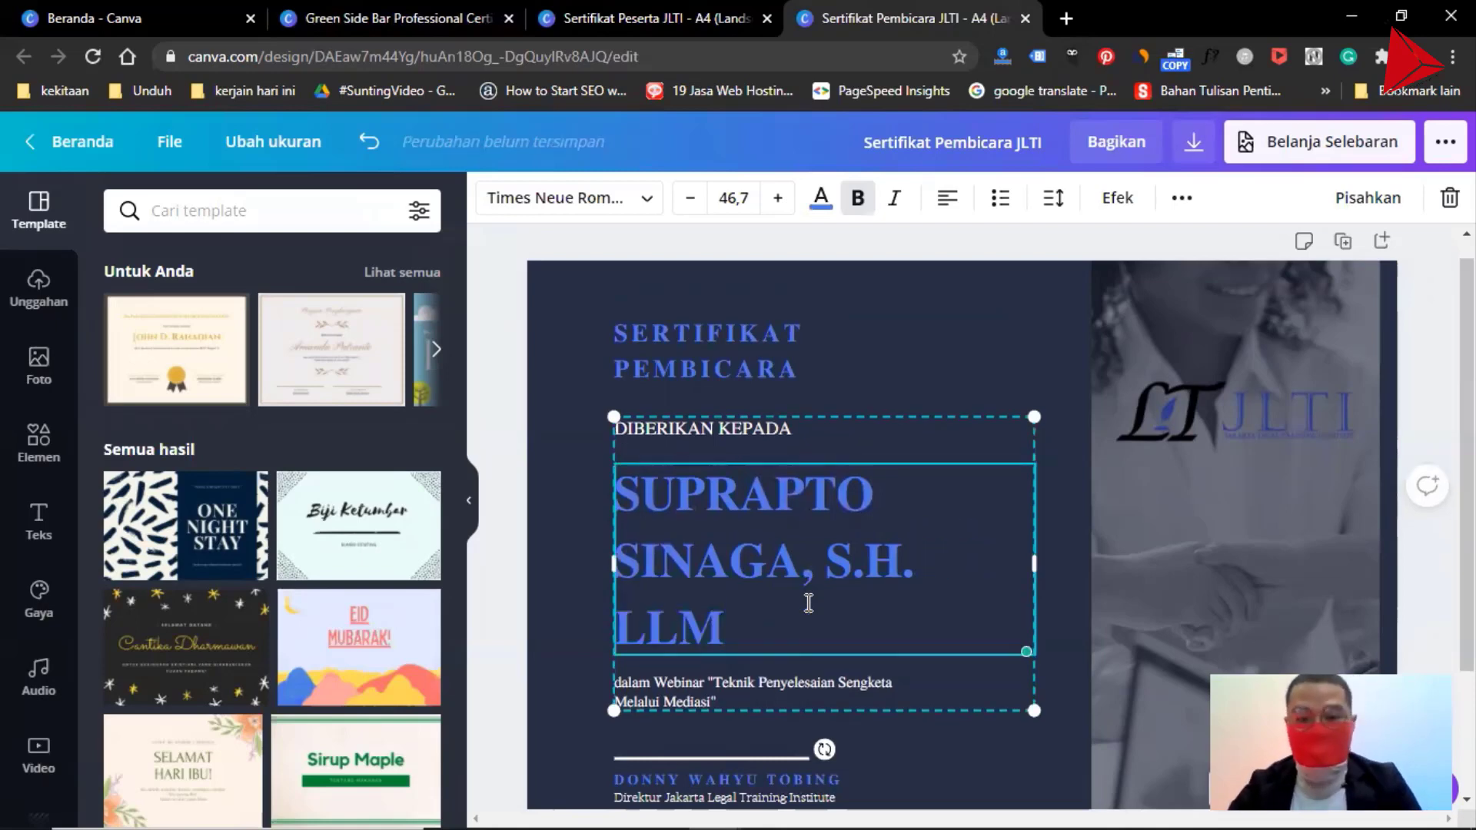
click(498, 522)
Replace the LLM title after the recipient's name with #4F79E6 on a new line in the Sertifikat Pembicara JLTI design.
scroll(499, 522, down, 3)
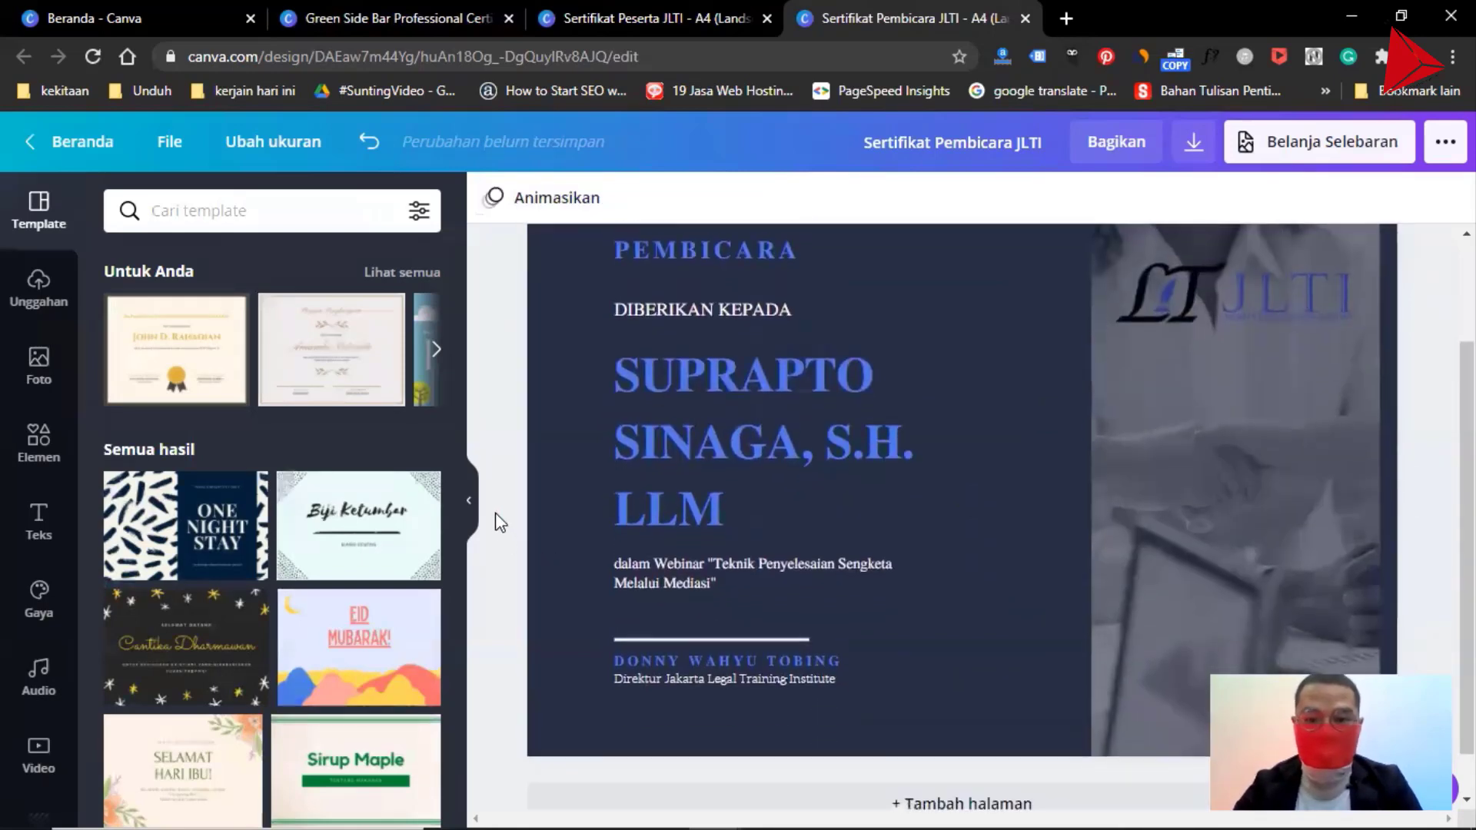
scroll(496, 521, up, 1)
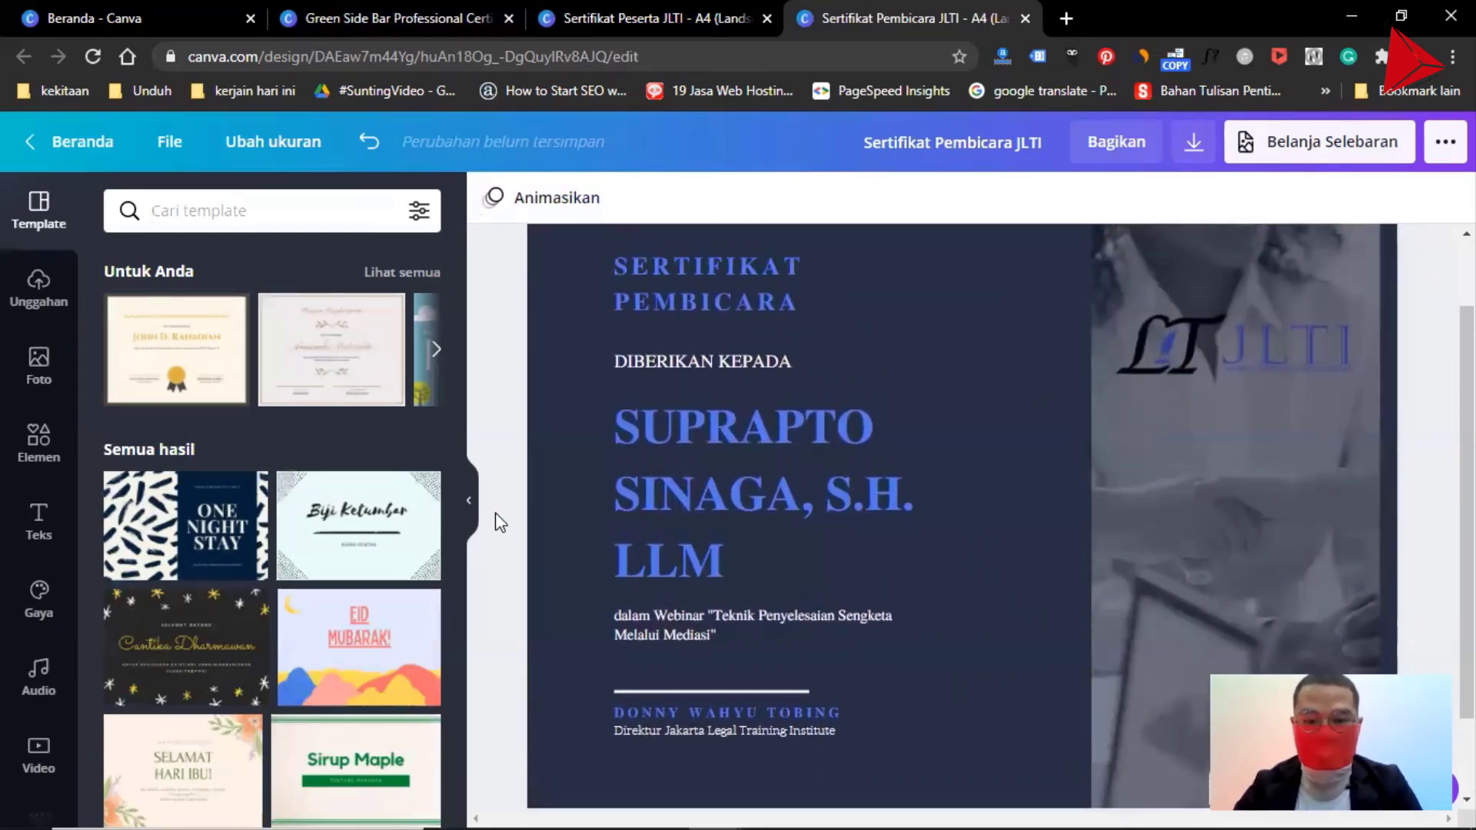
click(713, 569)
click(713, 569)
double_click(713, 569)
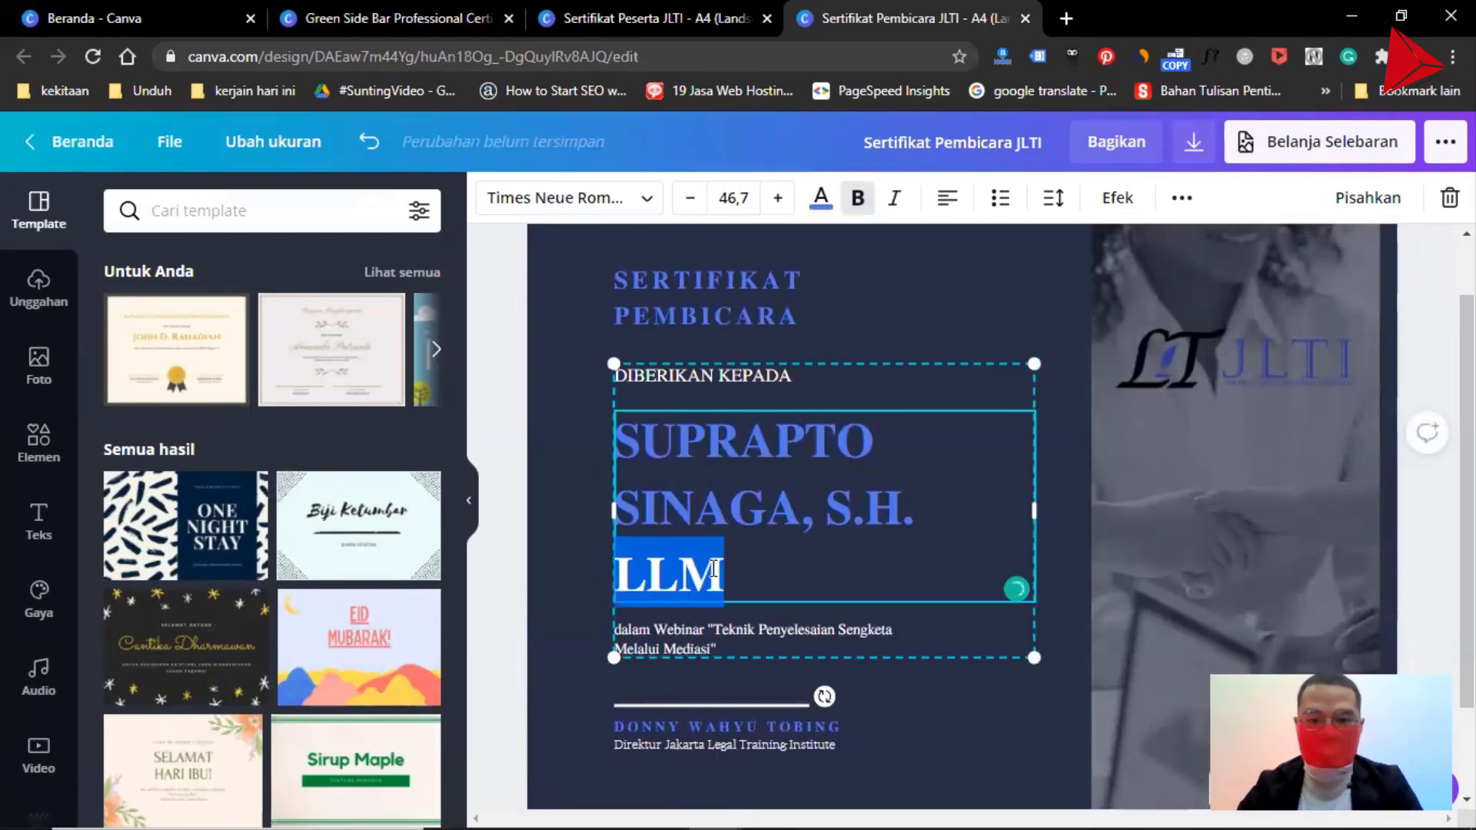
key(BackSpace)
key(BackSpace)
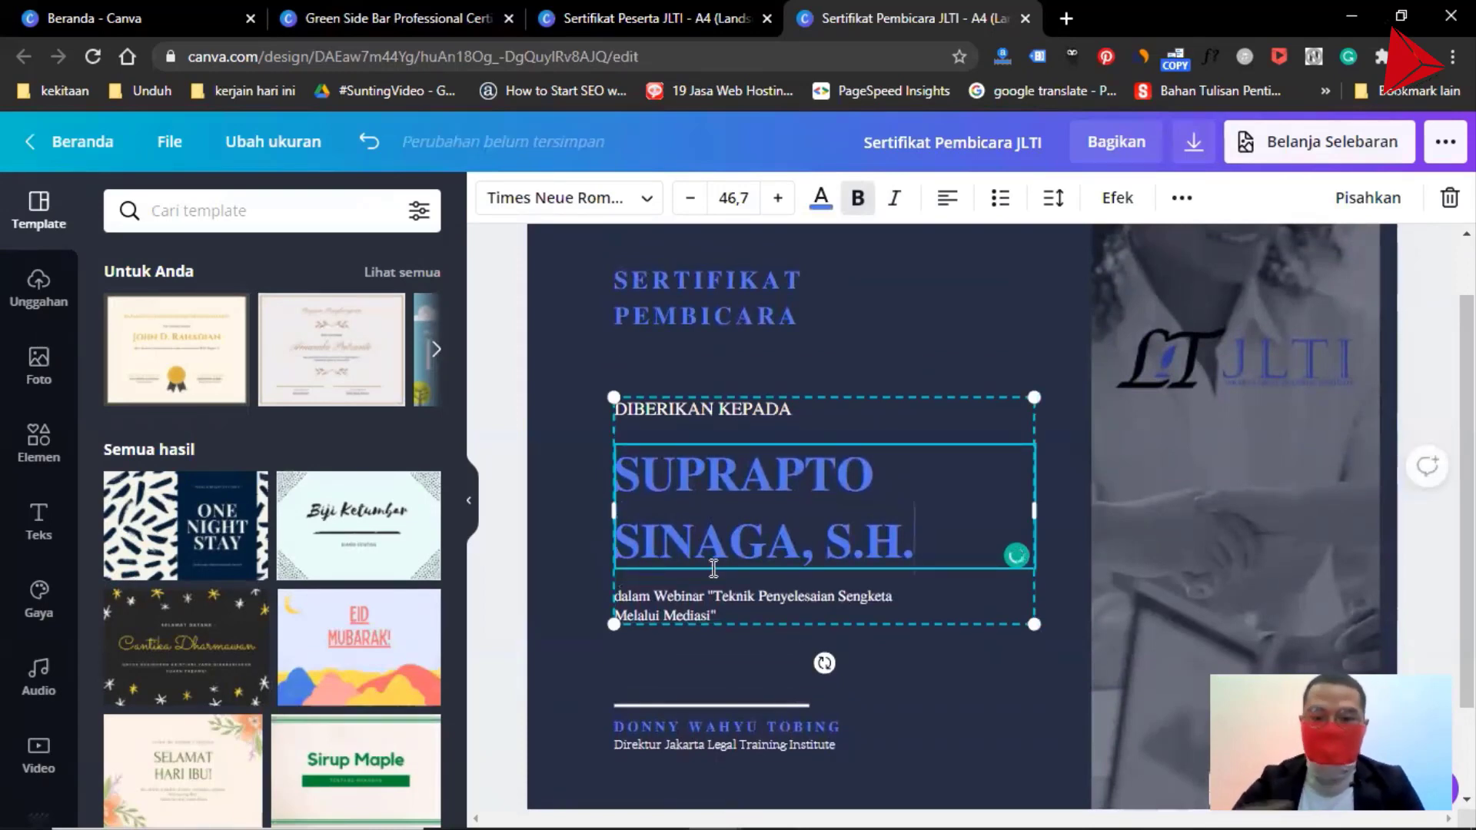
key(Return)
text(#4F79E6)
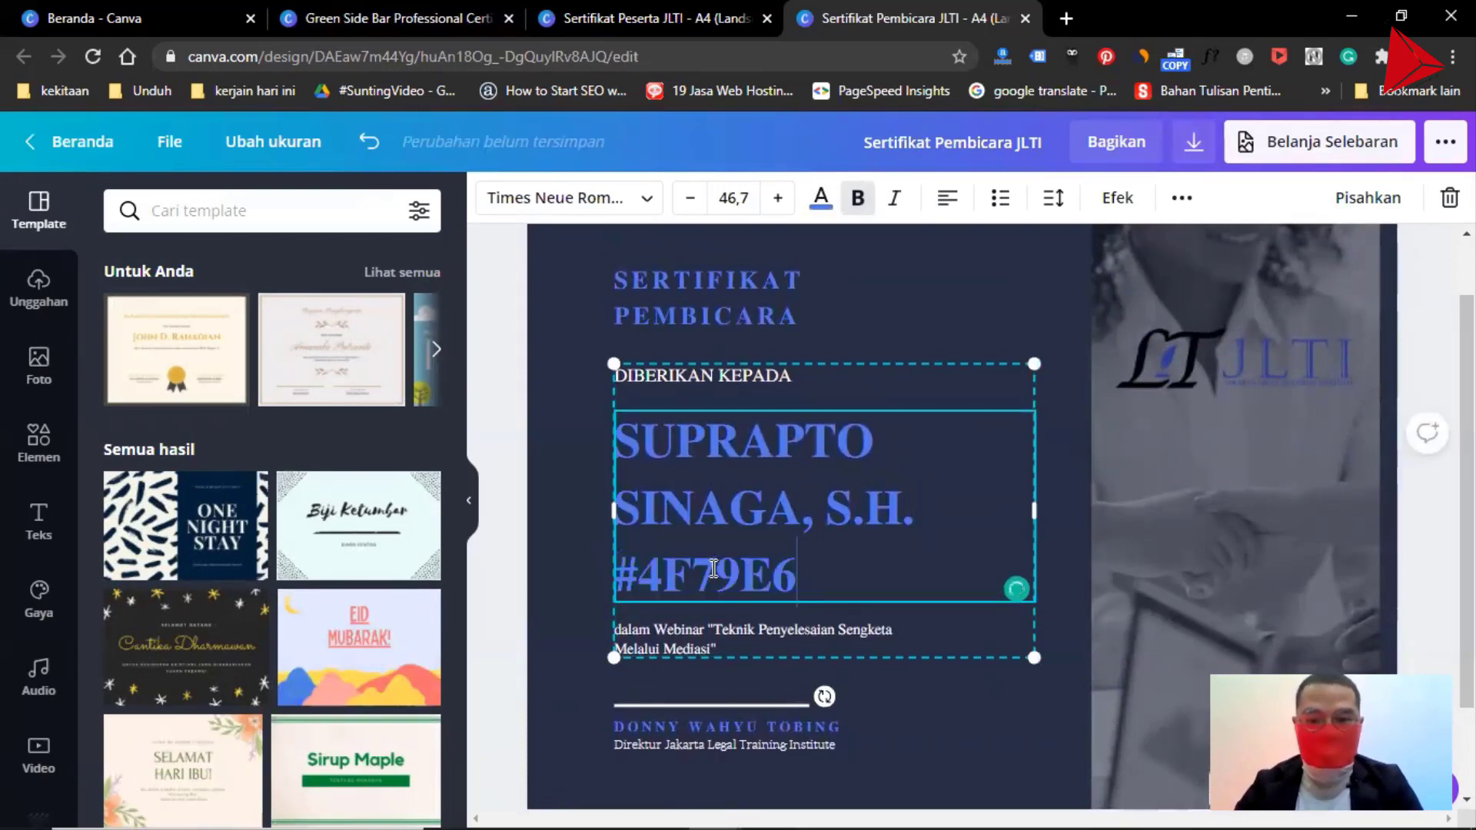
Replace the #4F79E6 line beneath the recipient's name with LLM and deselect the text.
key(ctrl+shift+Left)
key(ctrl+shift+Left)
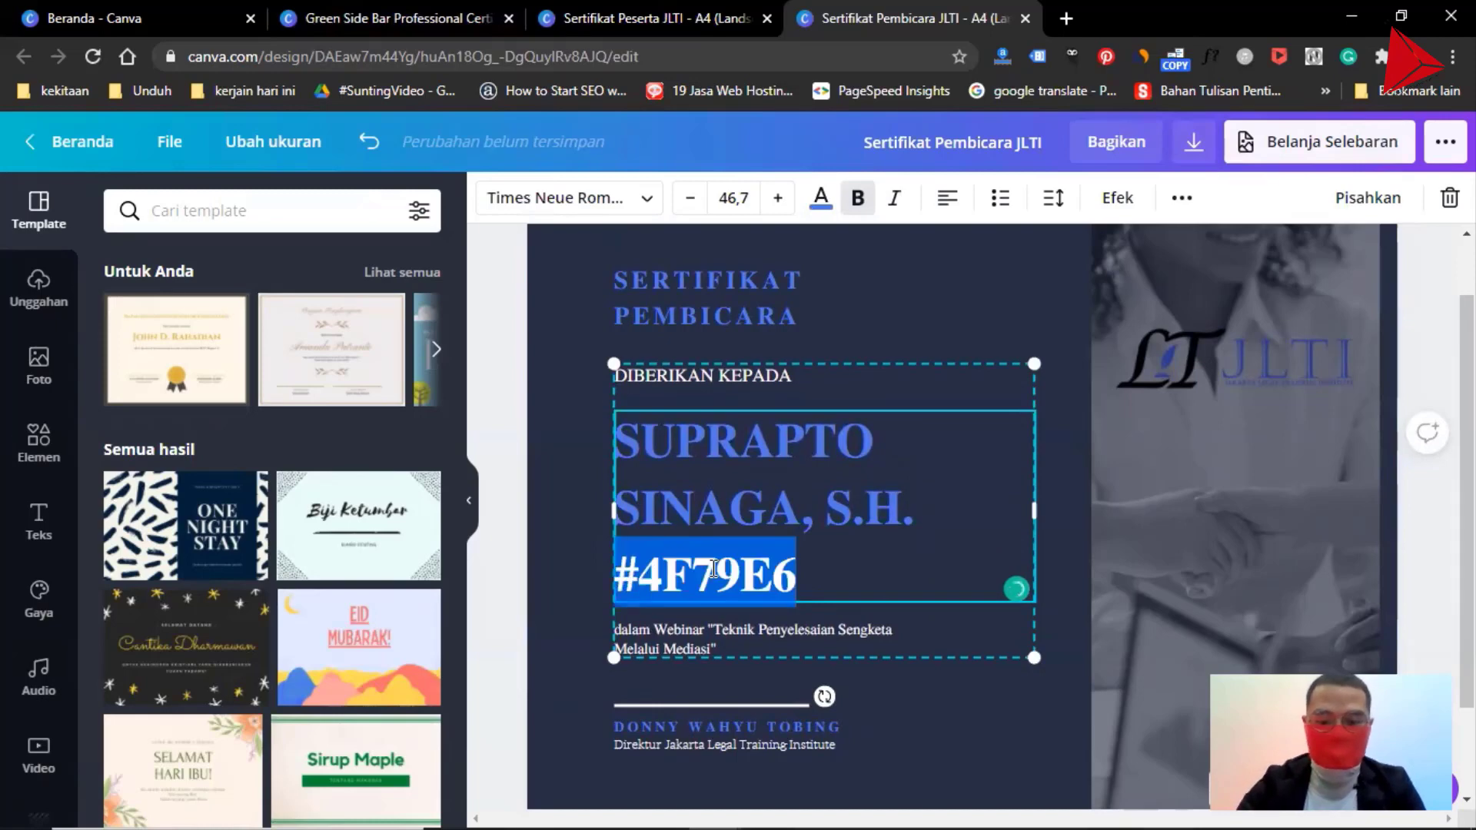
text(LLM)
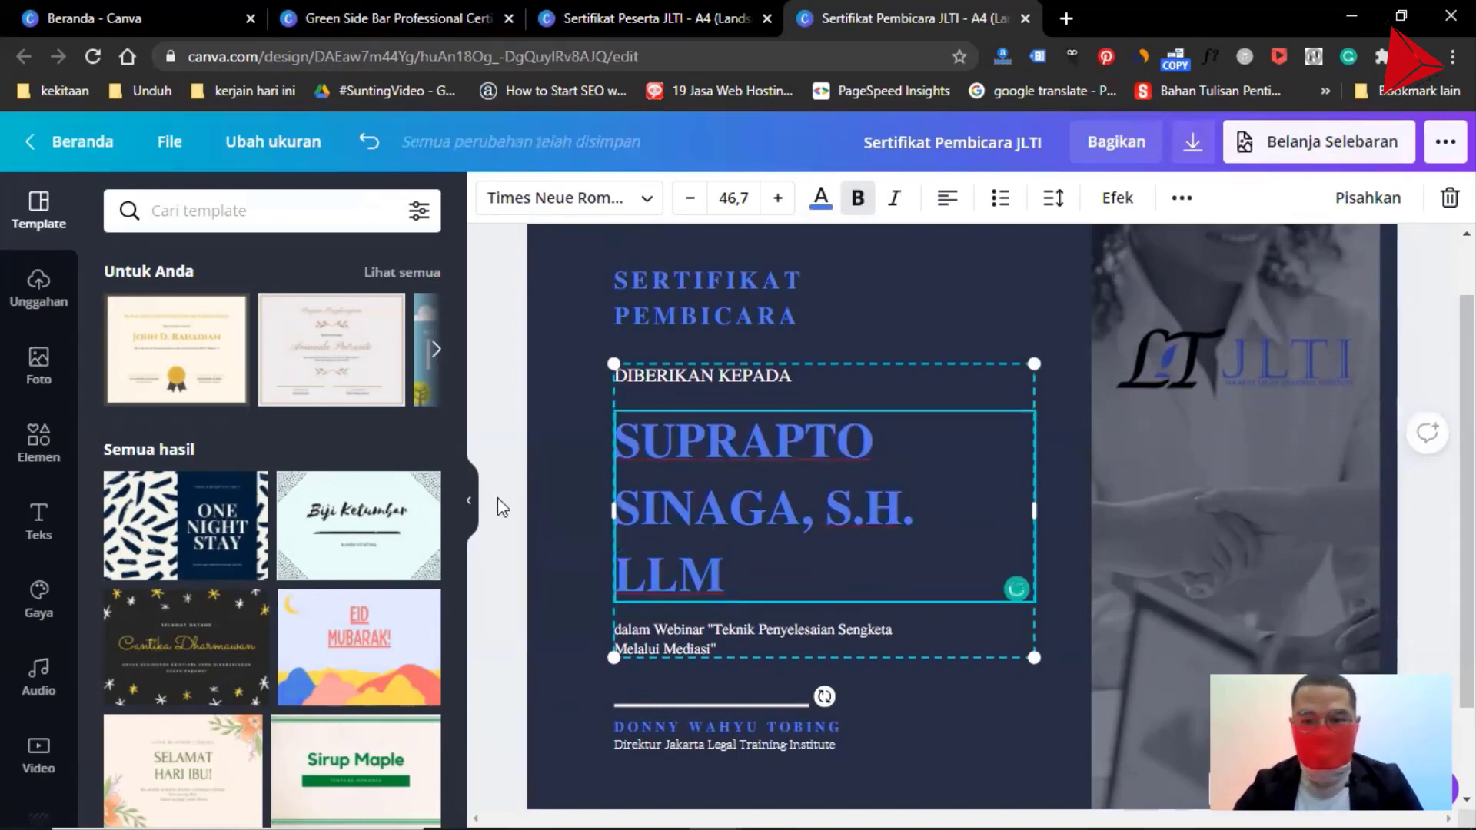
click(497, 500)
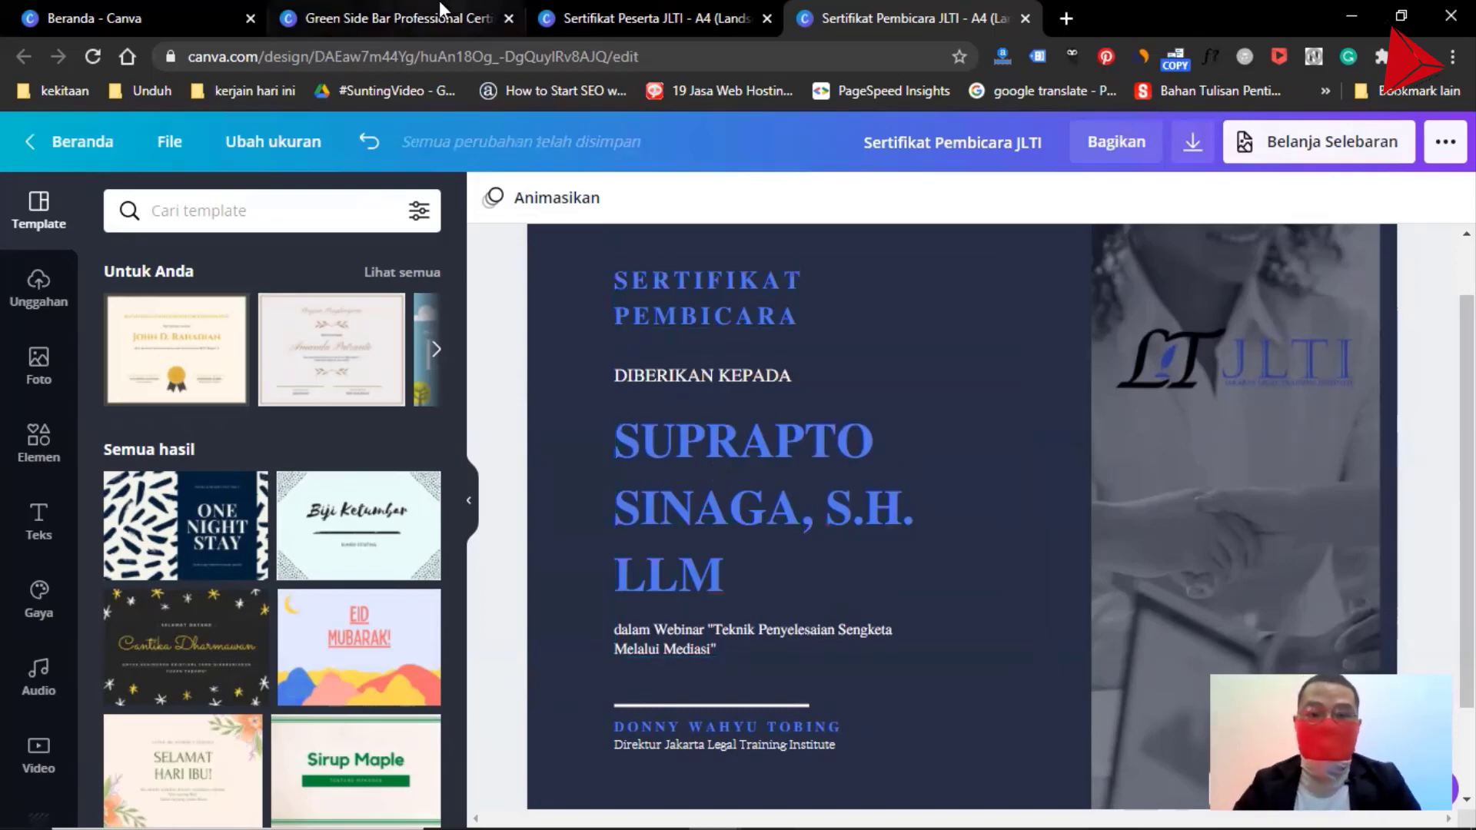
Switch through the Sertifikat Peserta JLTI design to the Green Side Bar template and examine its signature block, JLTI logo and recipient's name.
click(627, 16)
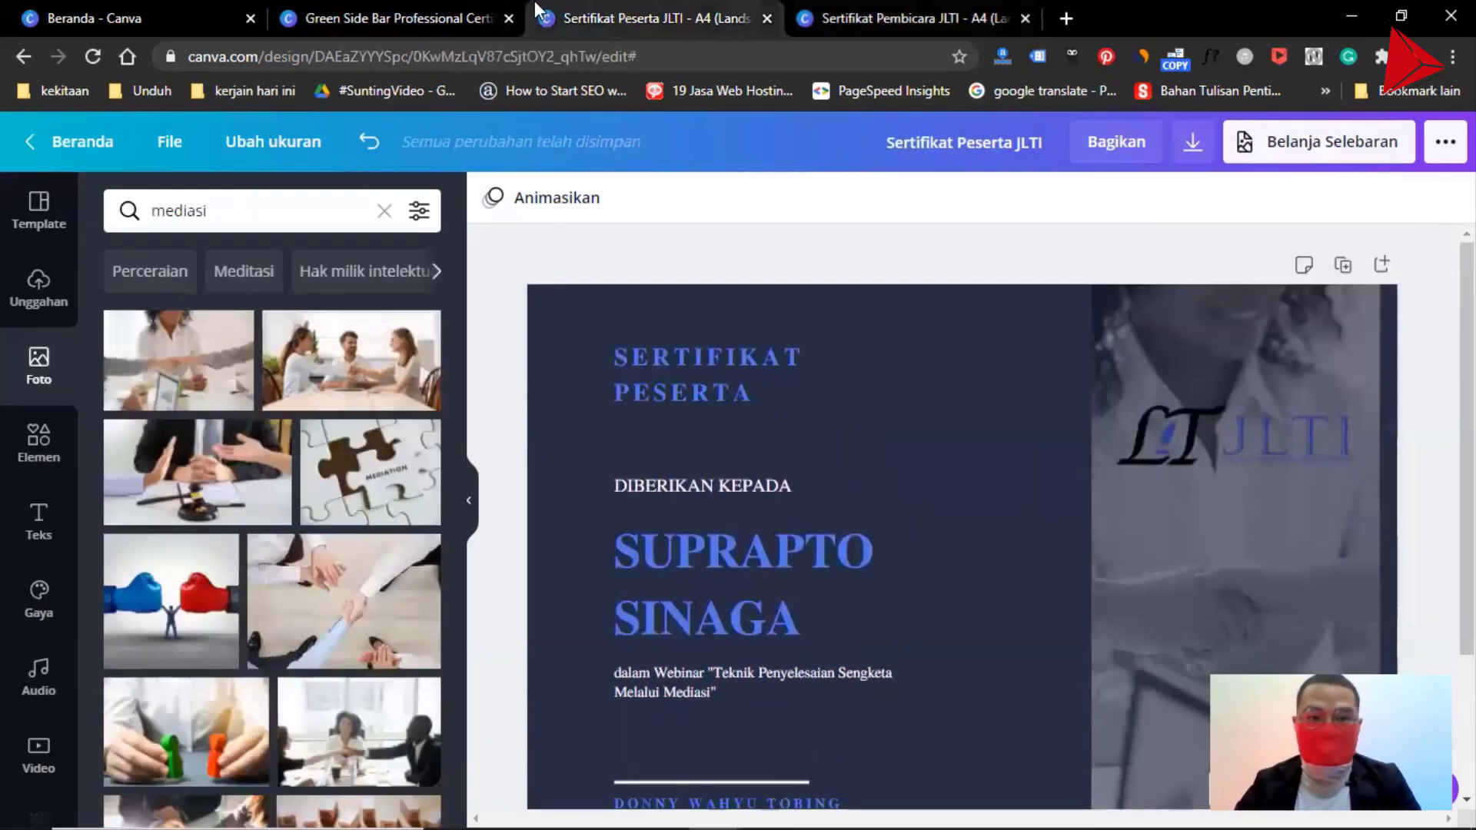
click(433, 15)
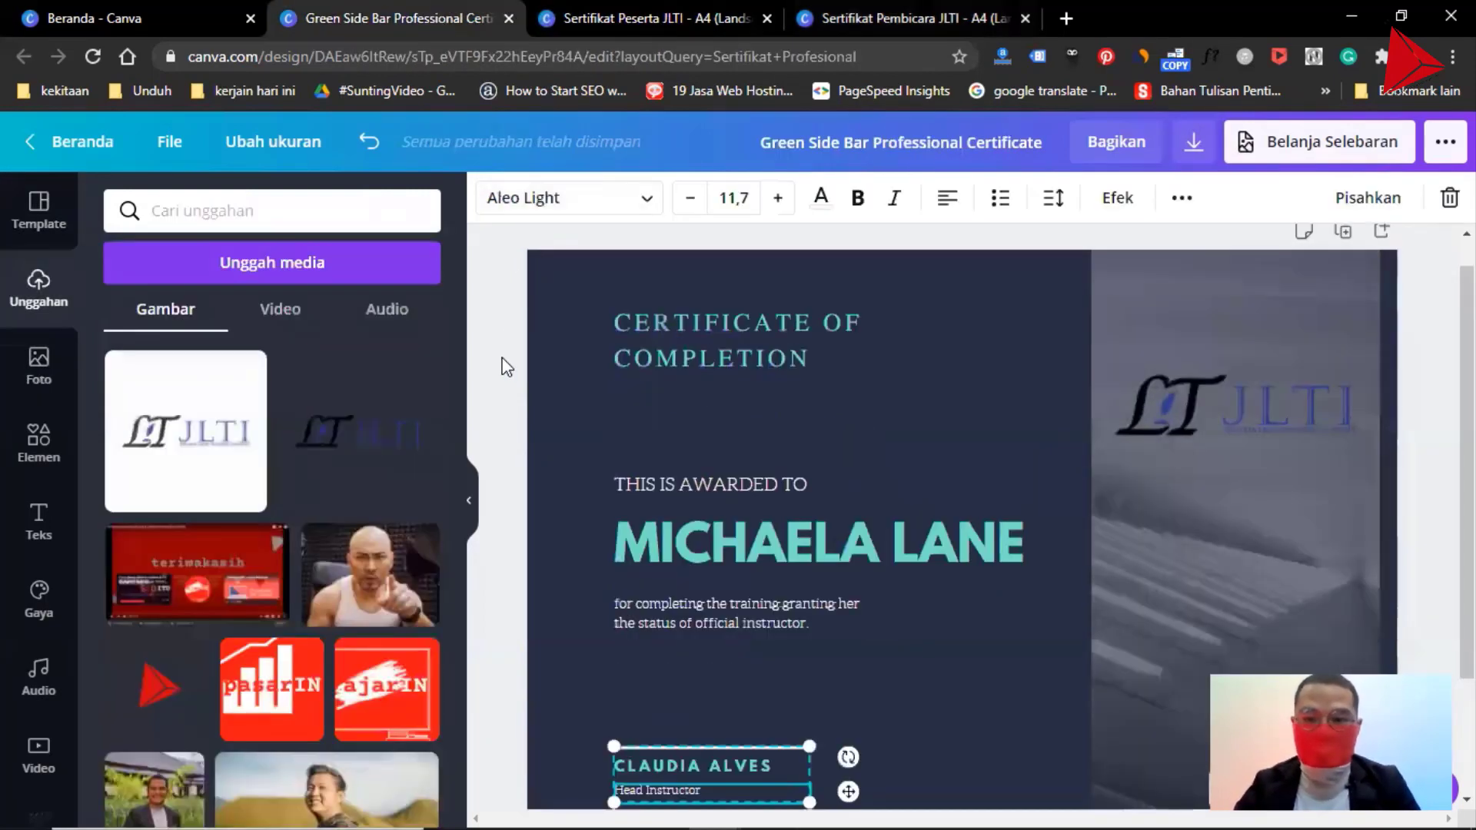
scroll(506, 367, down, 2)
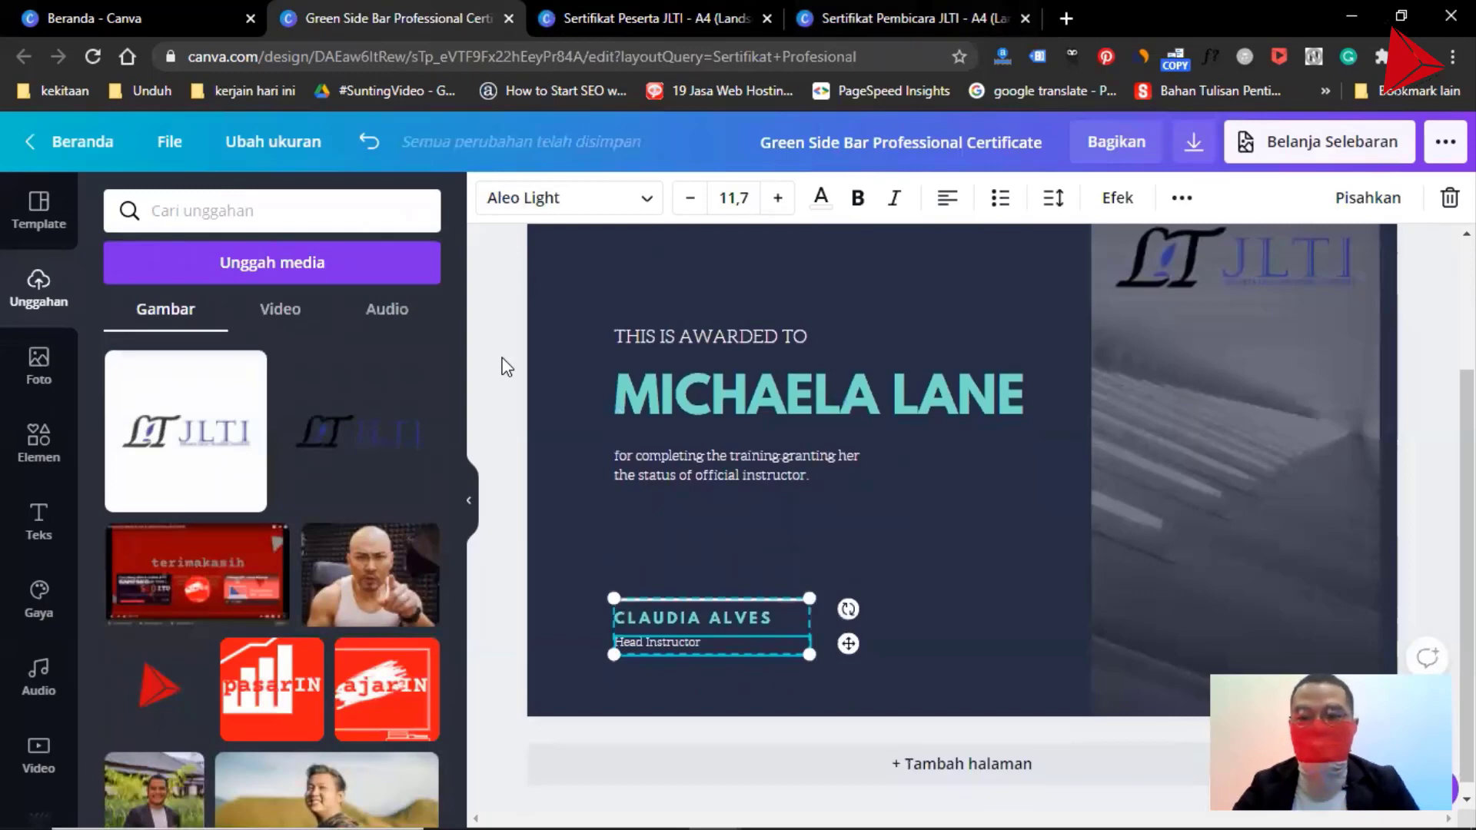
scroll(506, 366, up, 1)
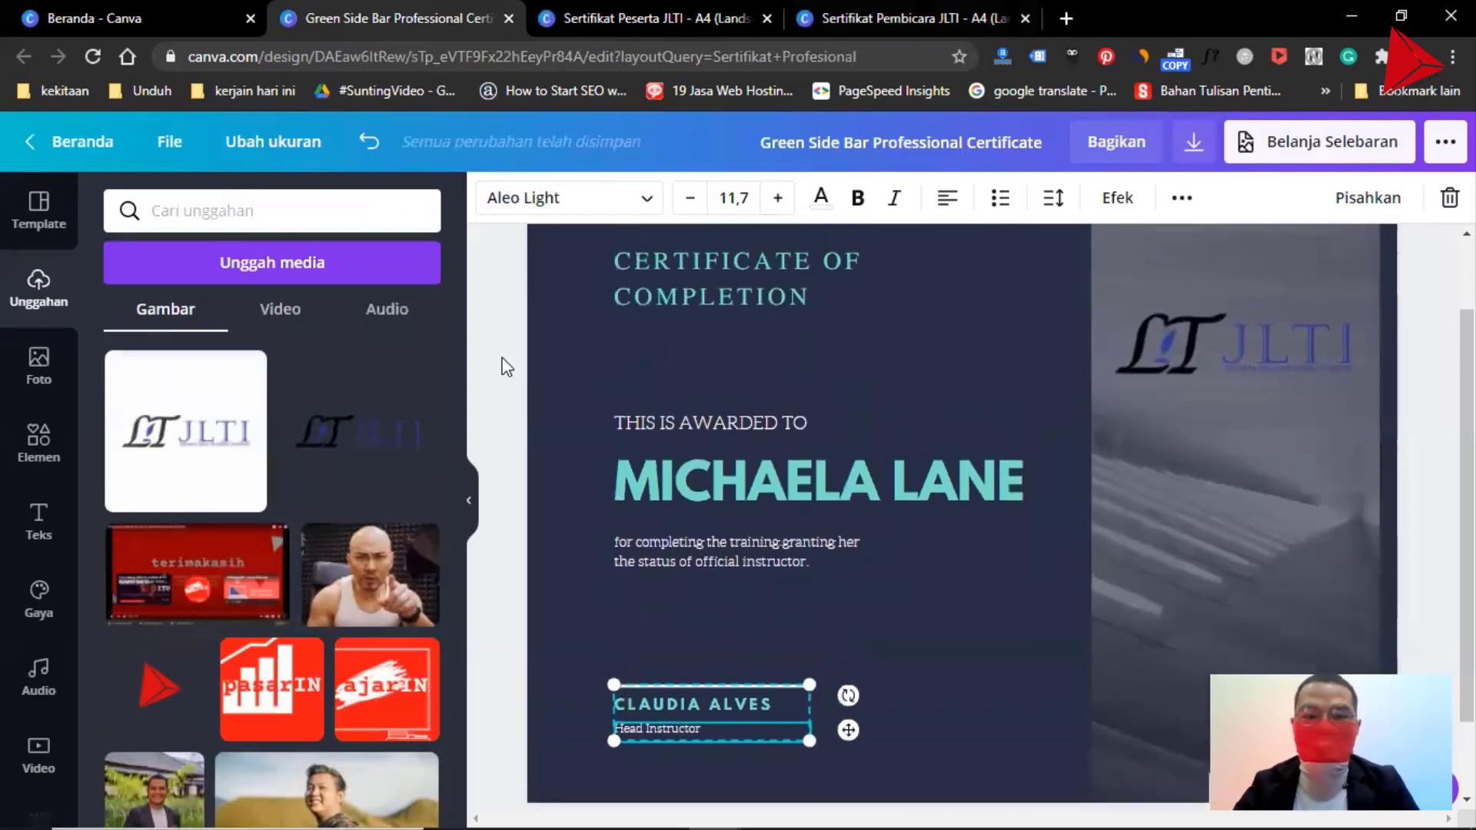
click(1306, 348)
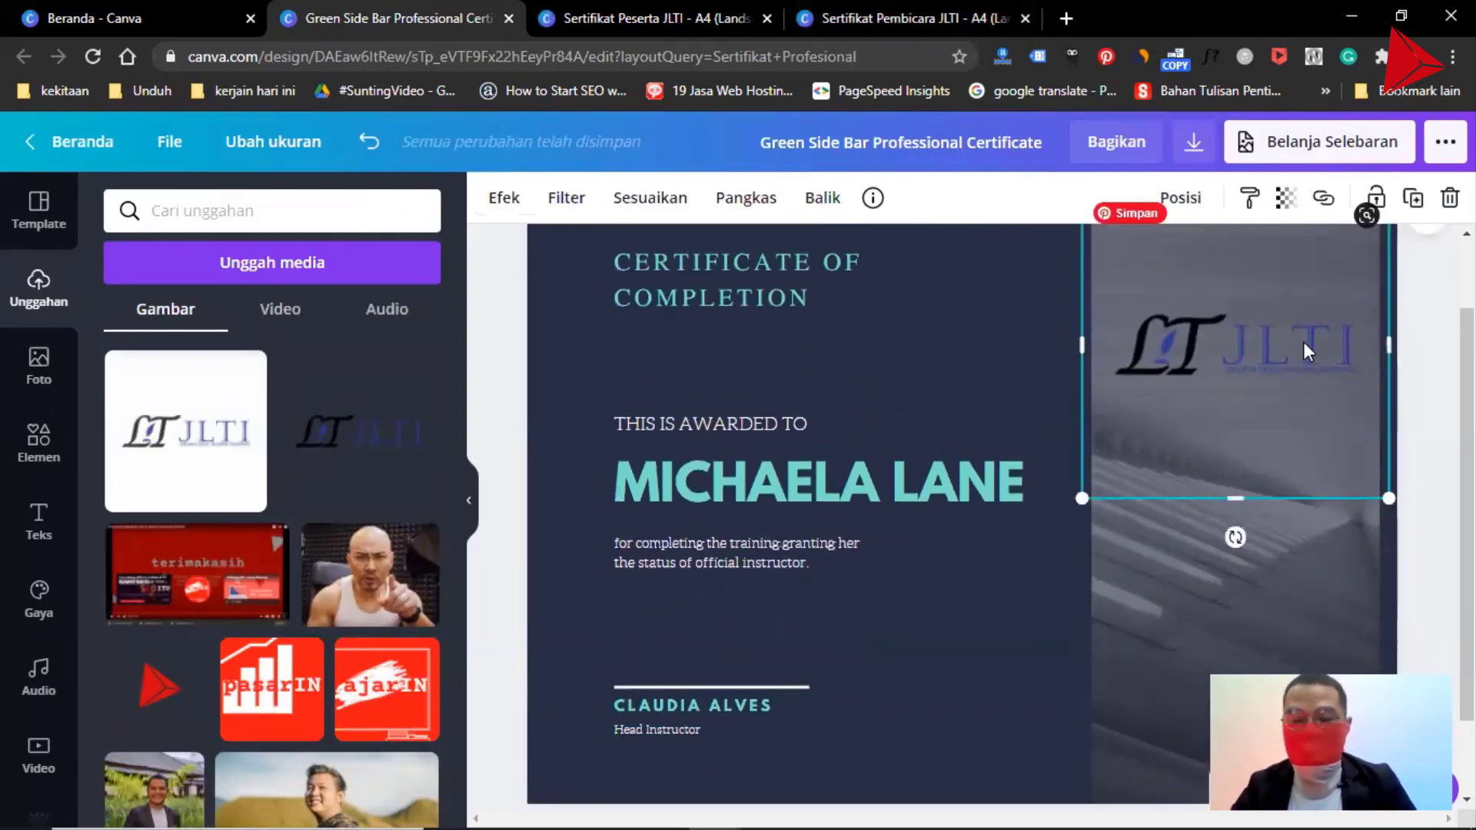
click(953, 465)
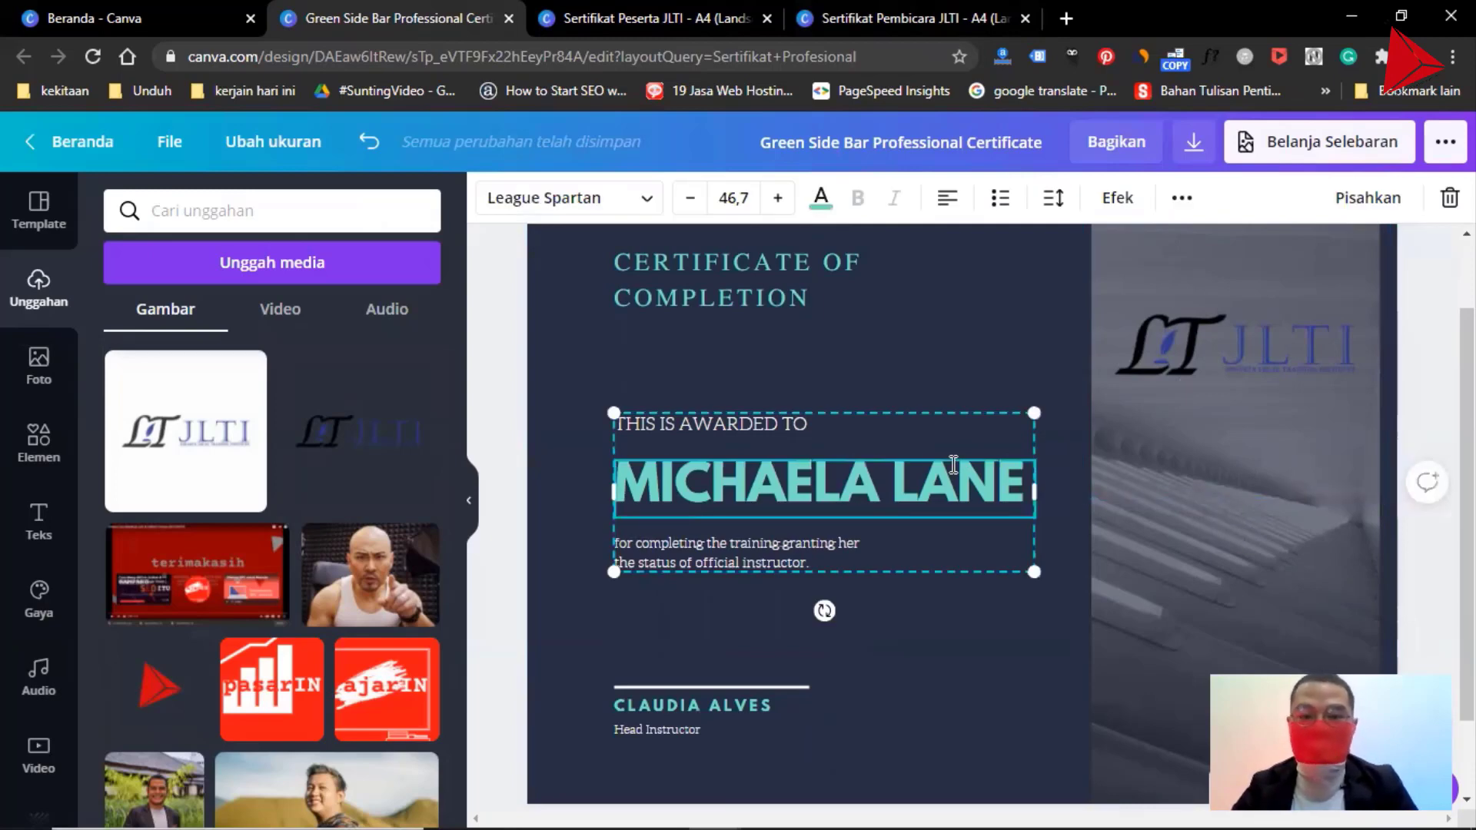
Recolour the CERTIFICATE OF COMPLETION heading to the custom blue #3247B6.
click(780, 258)
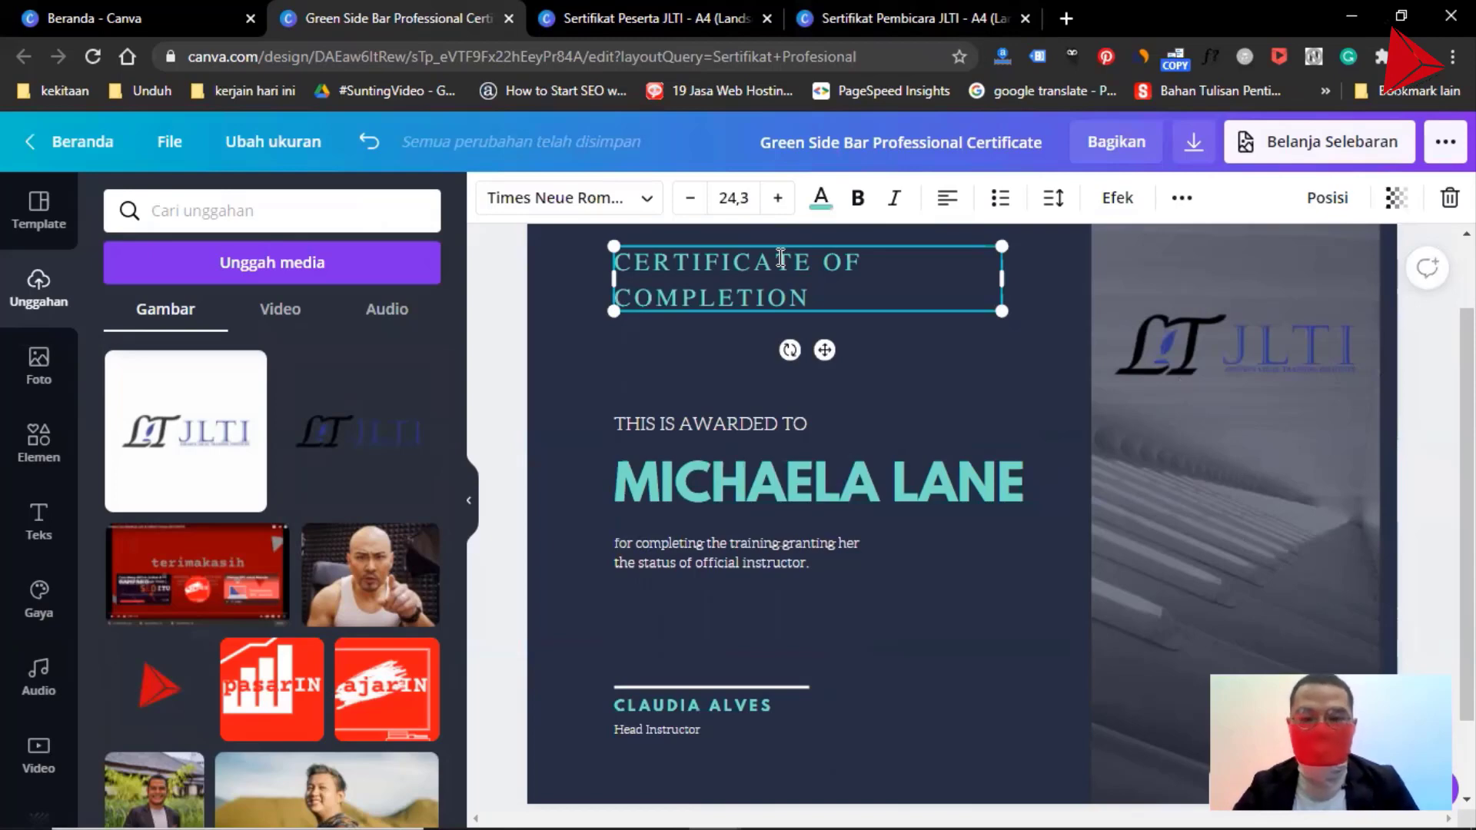
click(821, 199)
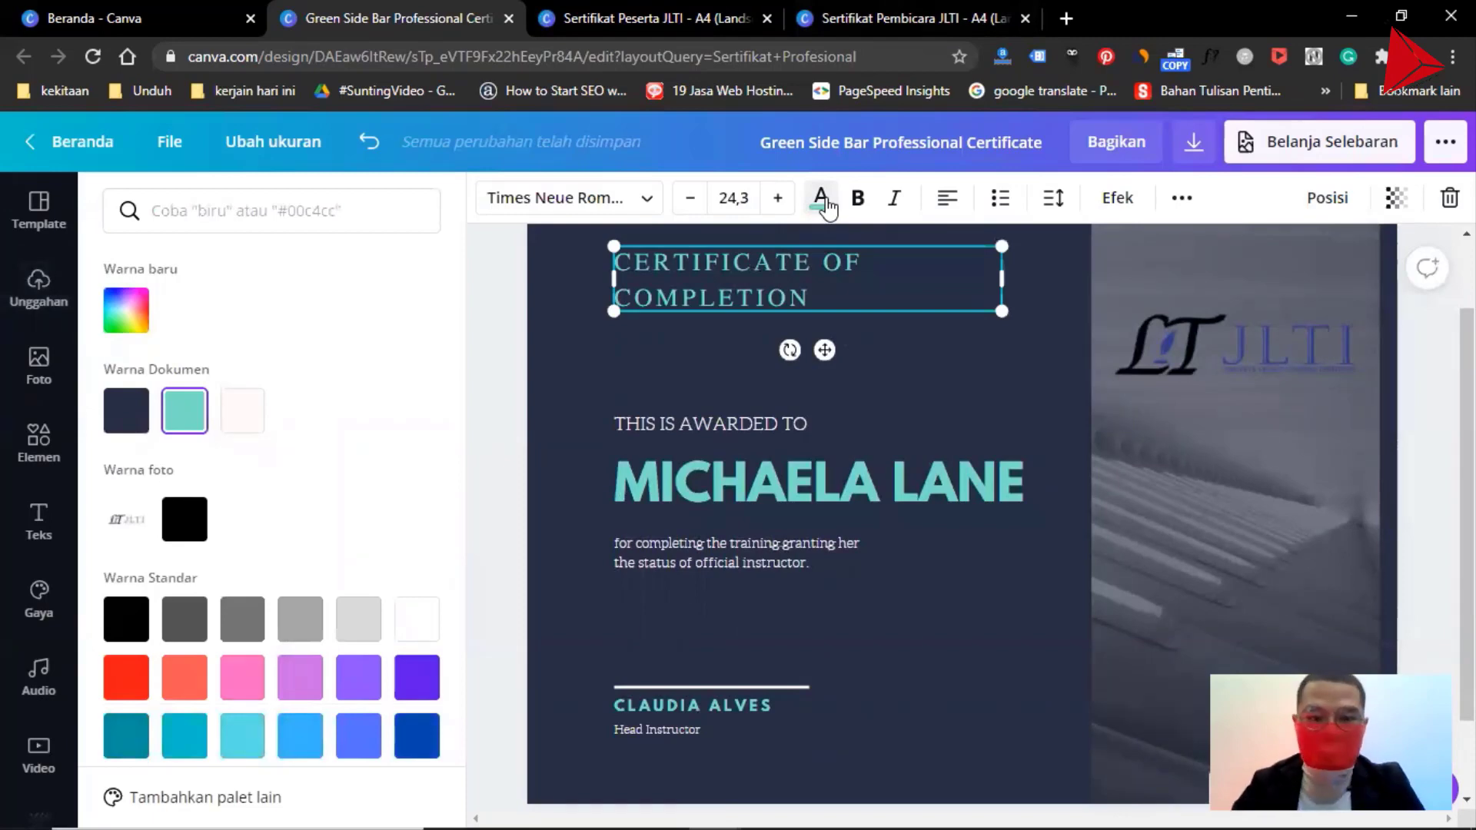
click(131, 315)
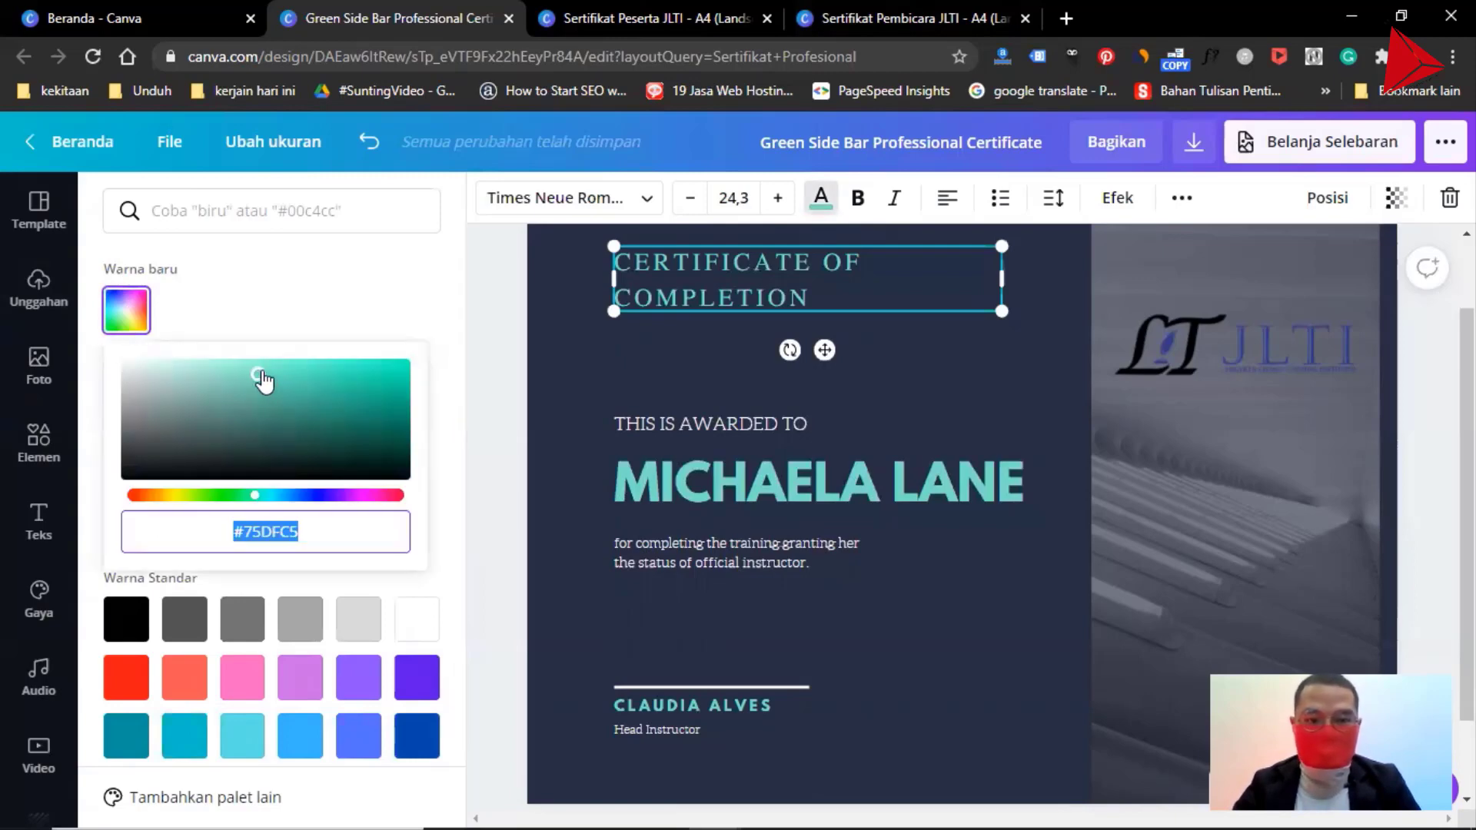
drag(261, 376, 283, 403)
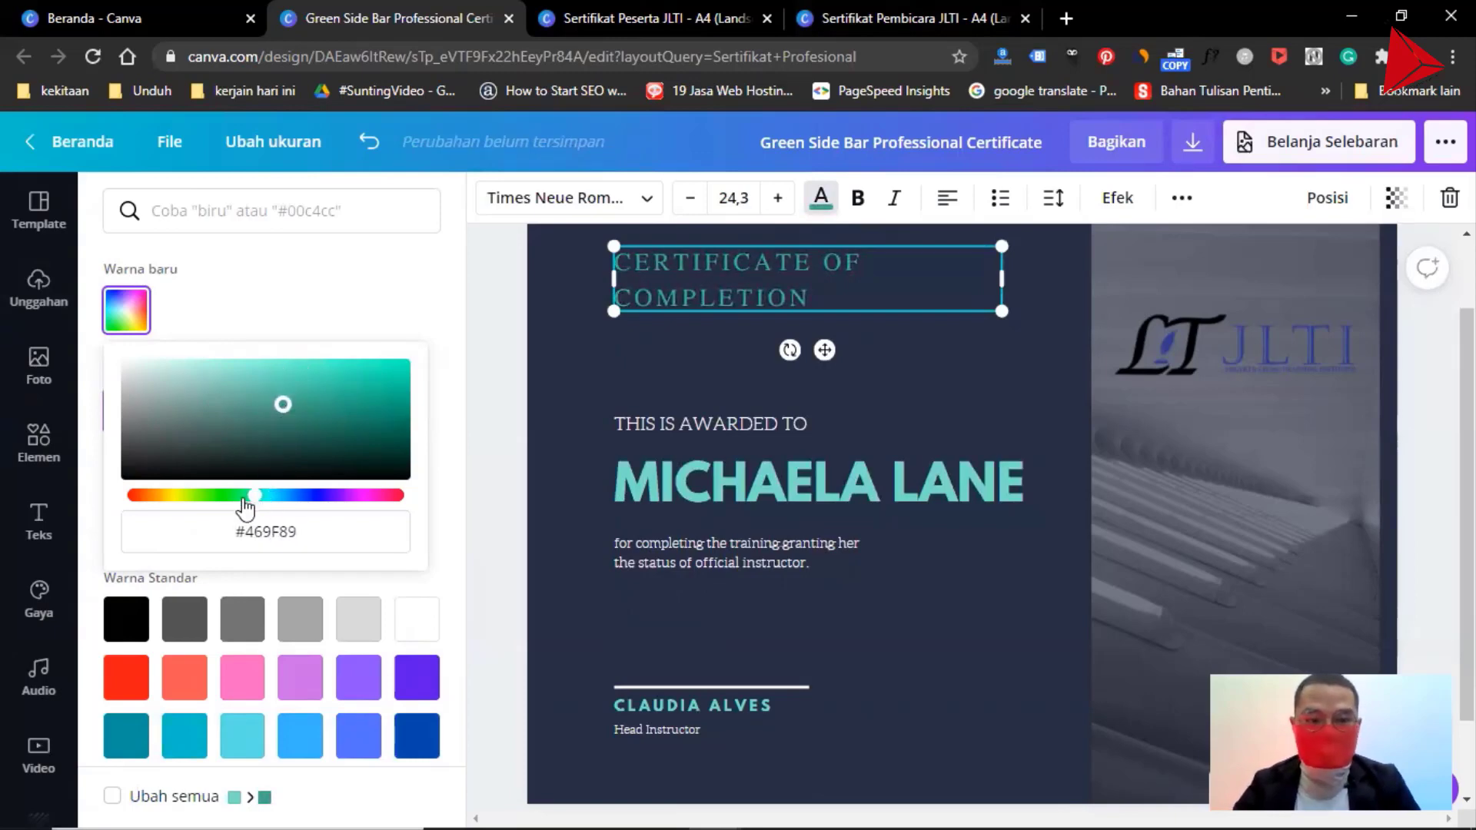
drag(252, 499, 306, 504)
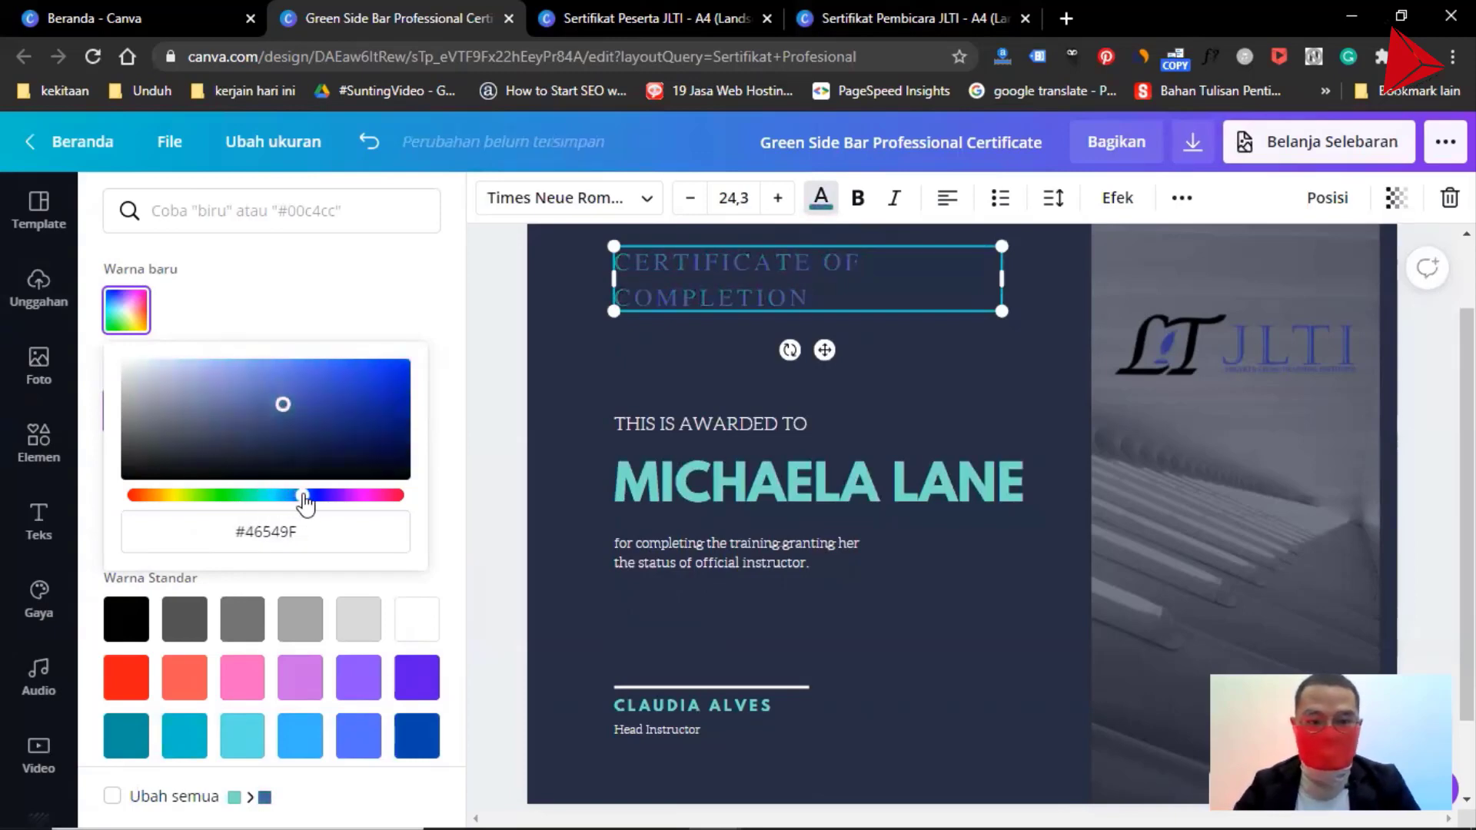
drag(284, 407, 332, 393)
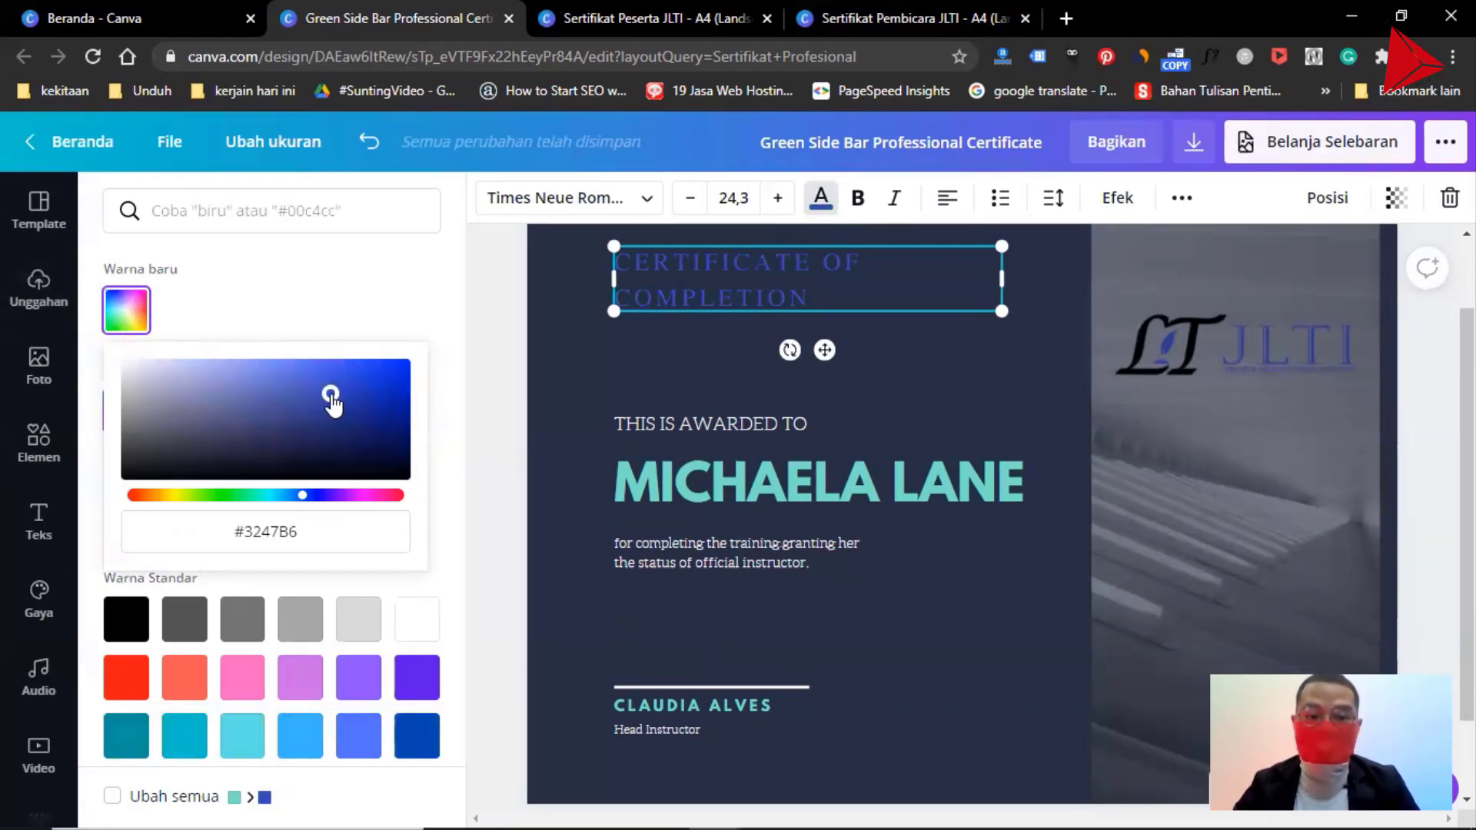
click(308, 534)
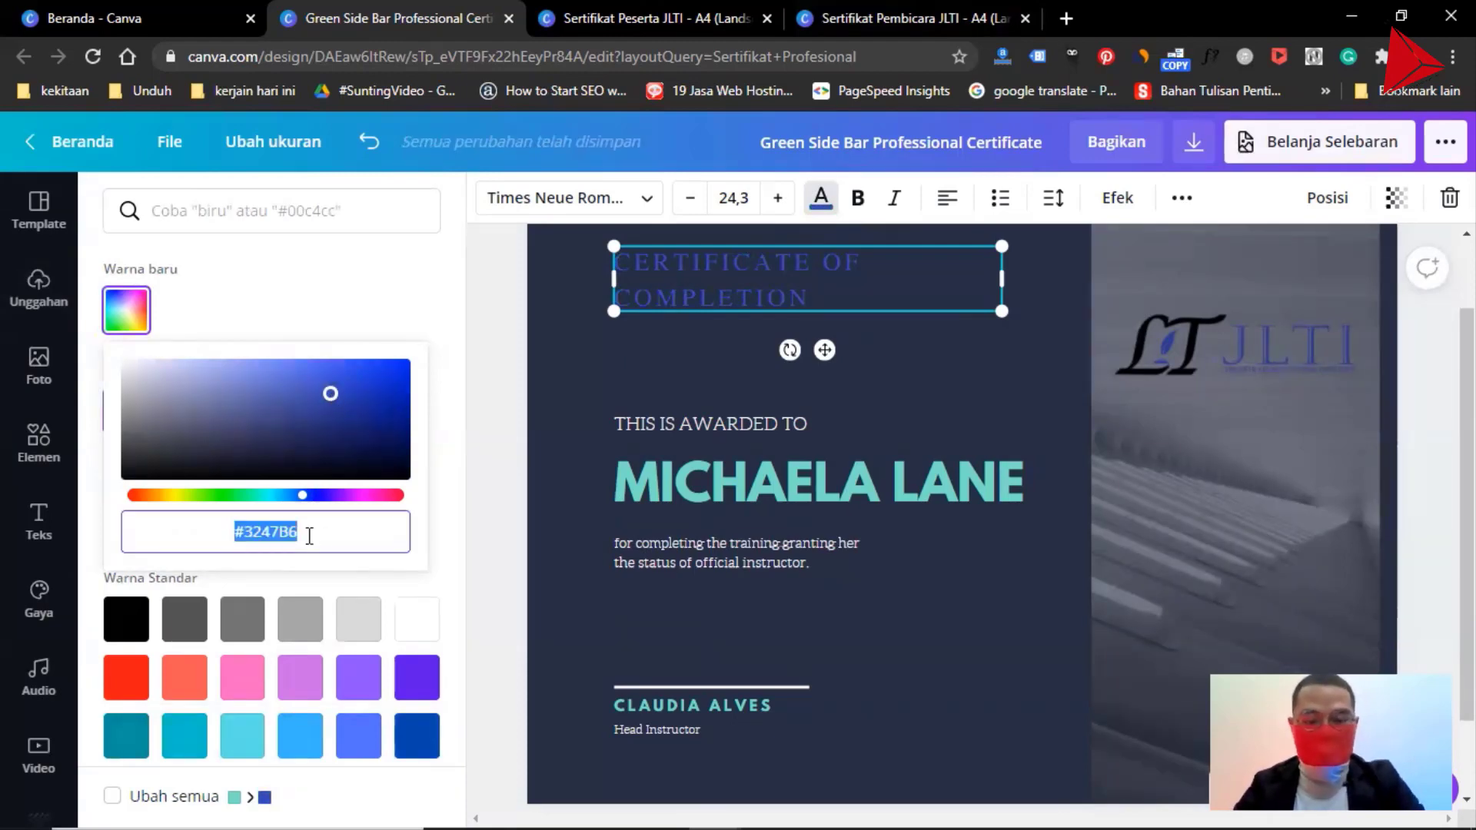
click(309, 535)
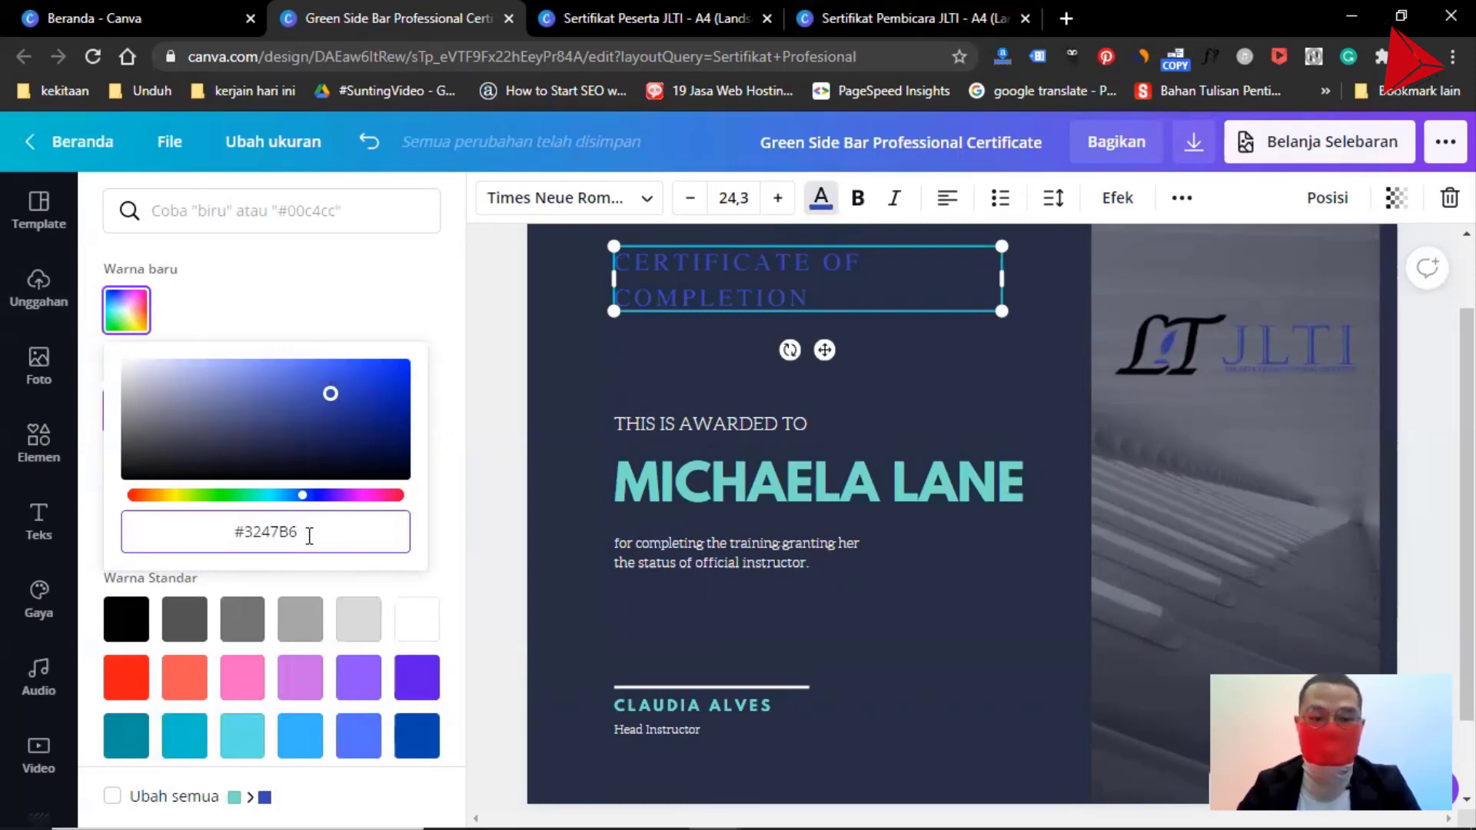
Compare the template heading's blue with the text colour of the Sertifikat Pembicara JLTI design and close the colour picker.
click(902, 17)
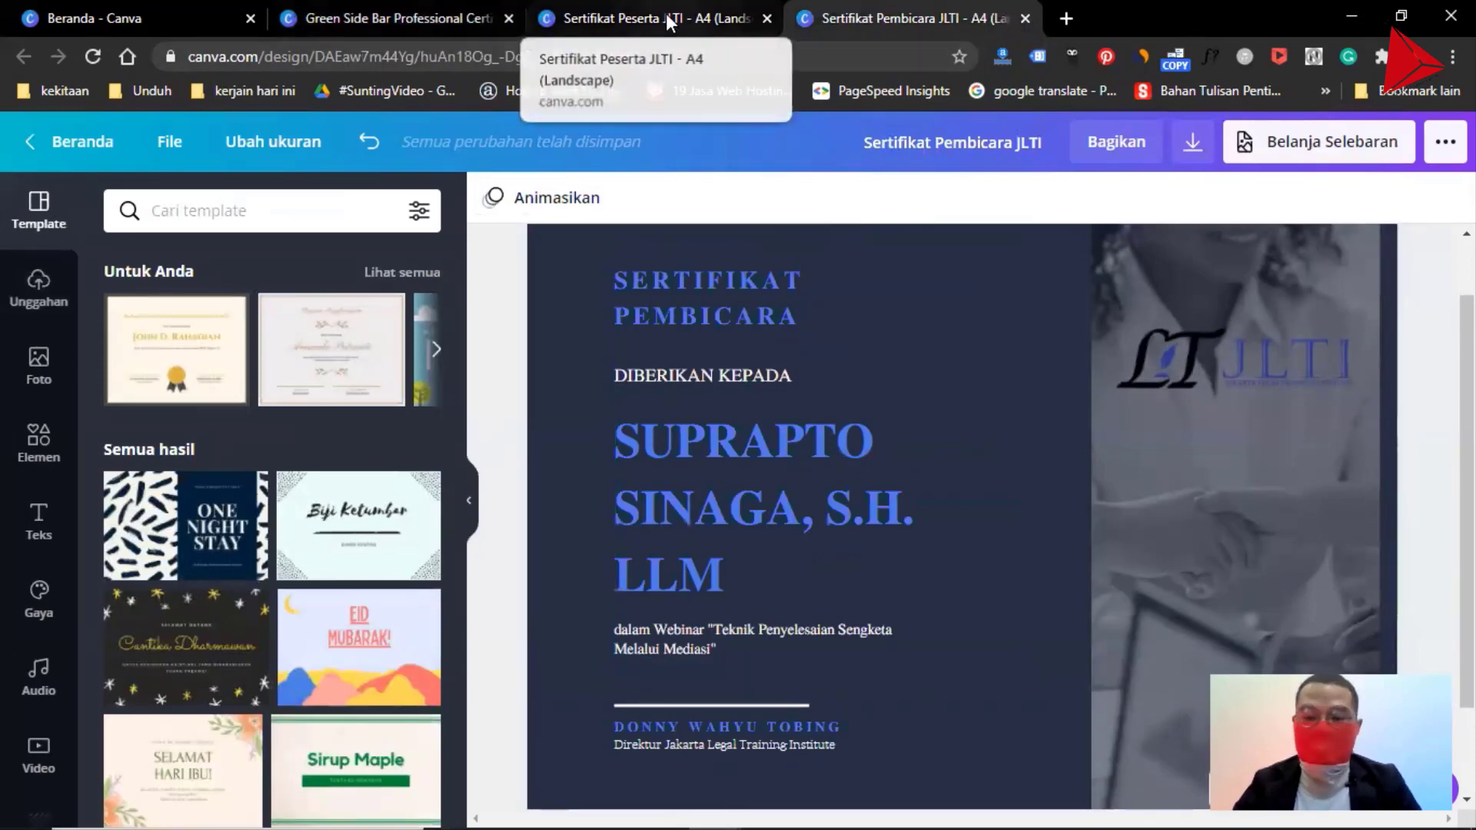
click(427, 13)
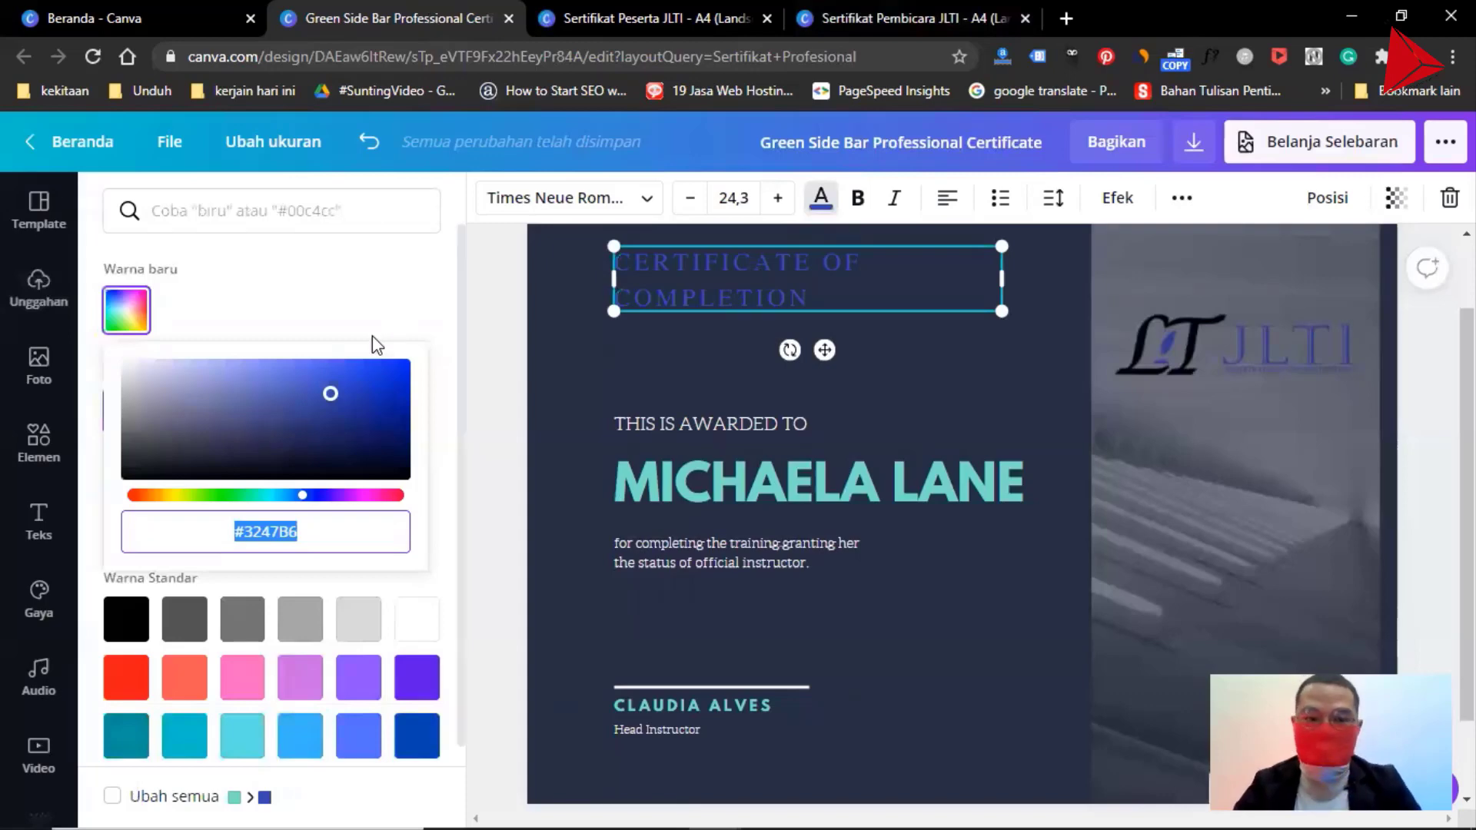
click(486, 418)
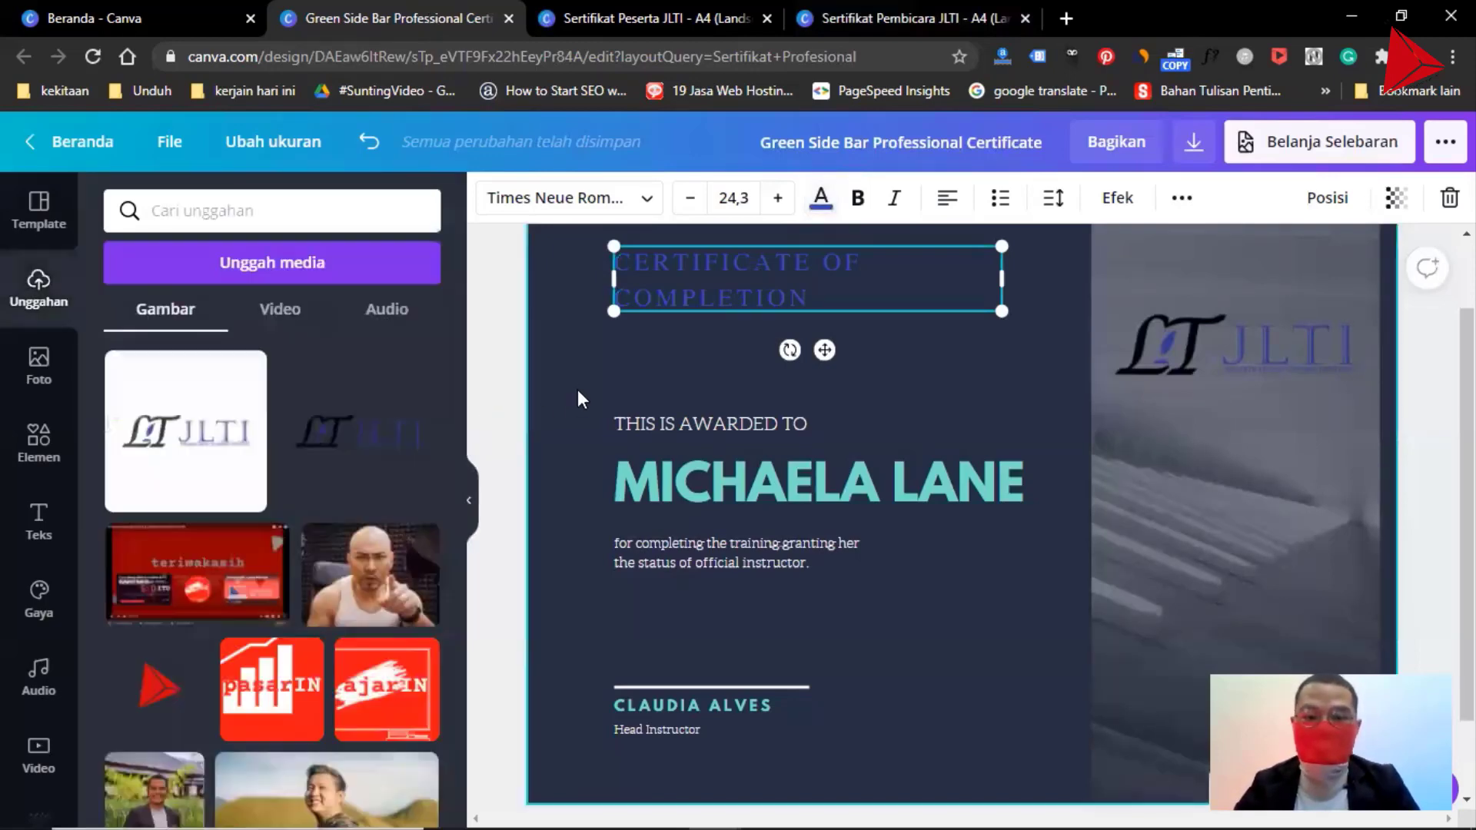
Try the custom colour #495D92 on the template's page background and undo that change.
click(580, 380)
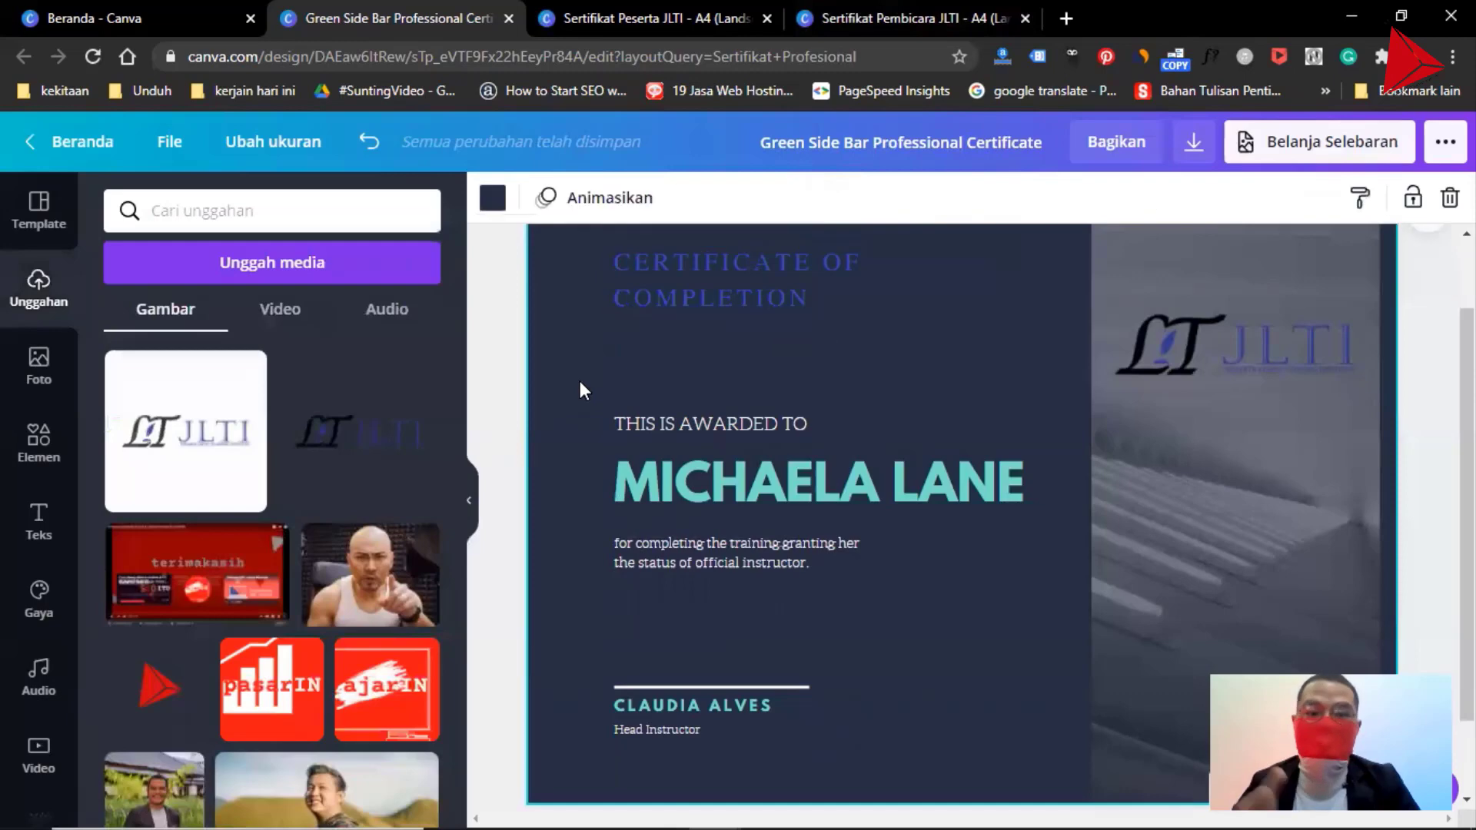
click(500, 204)
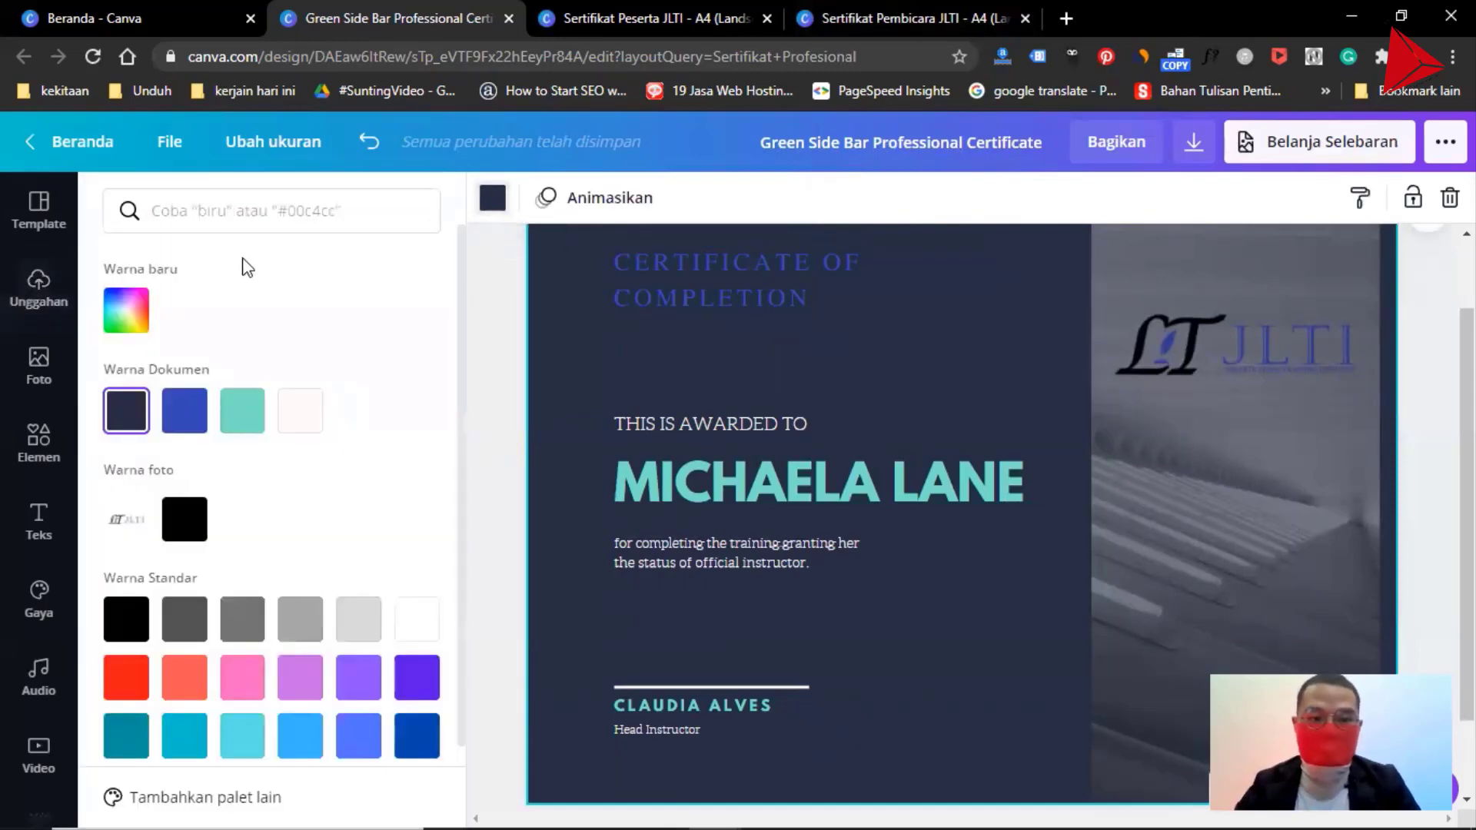
click(125, 310)
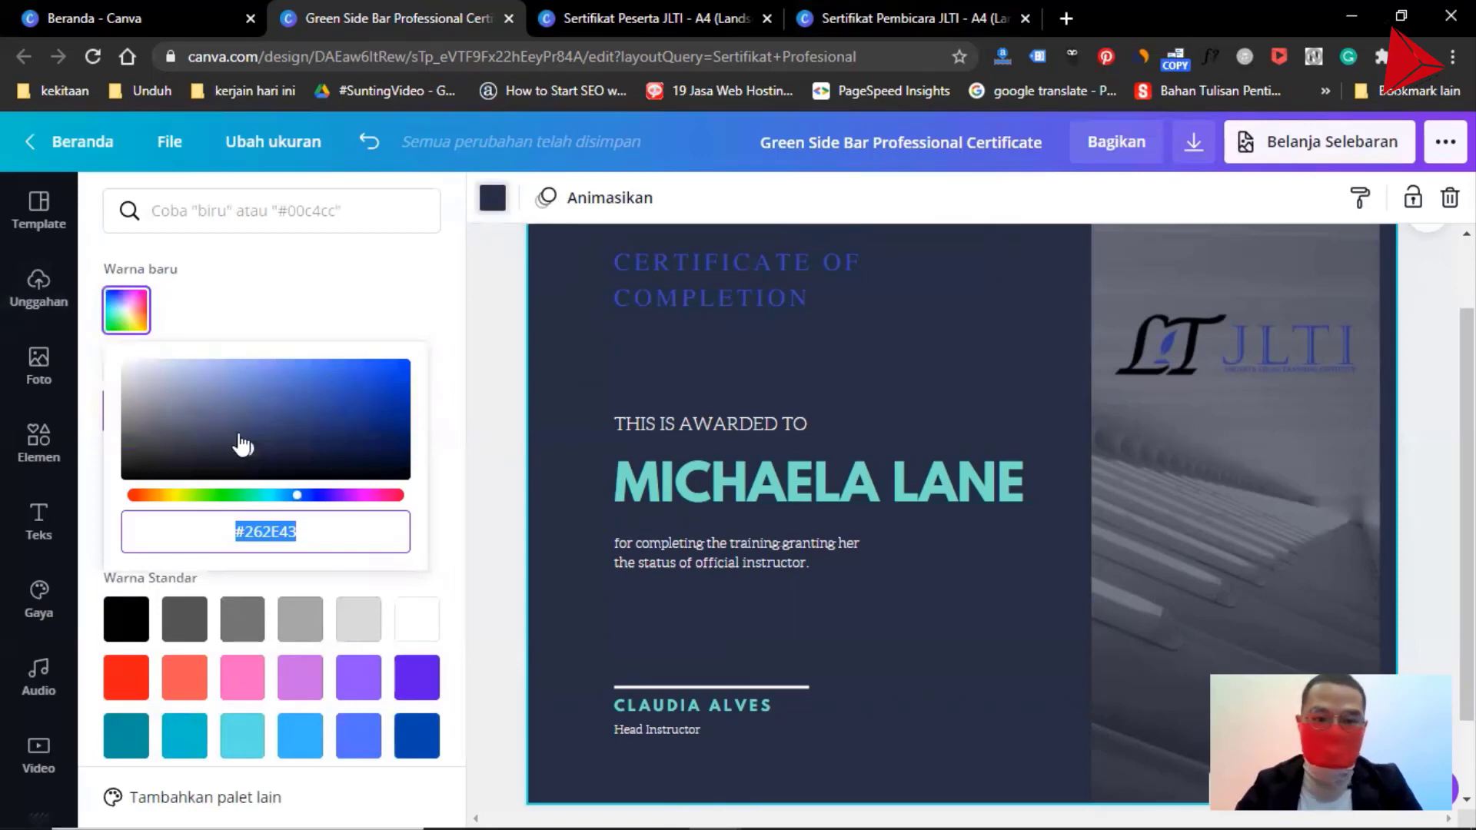
drag(242, 446, 266, 412)
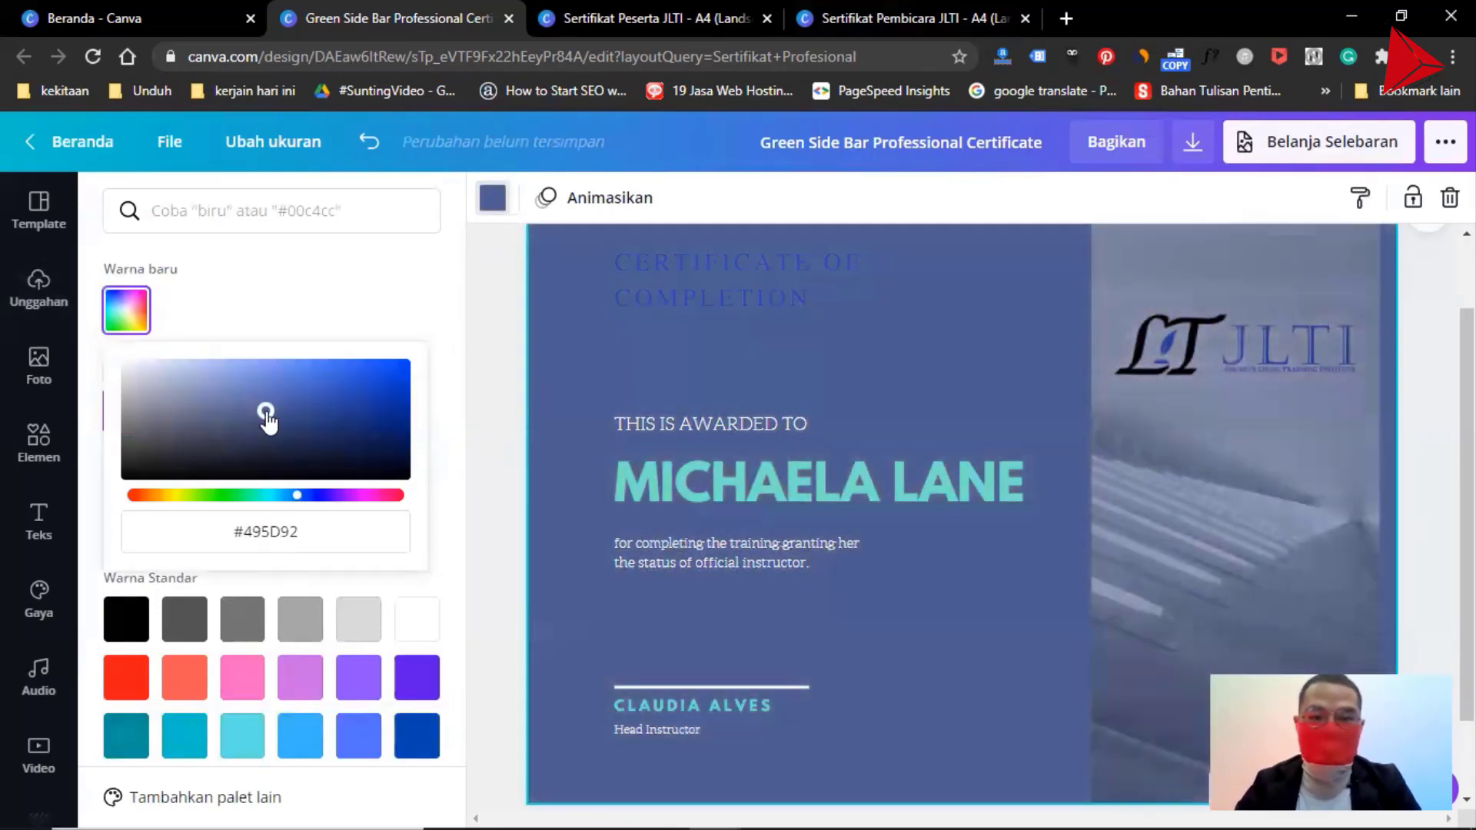
click(494, 372)
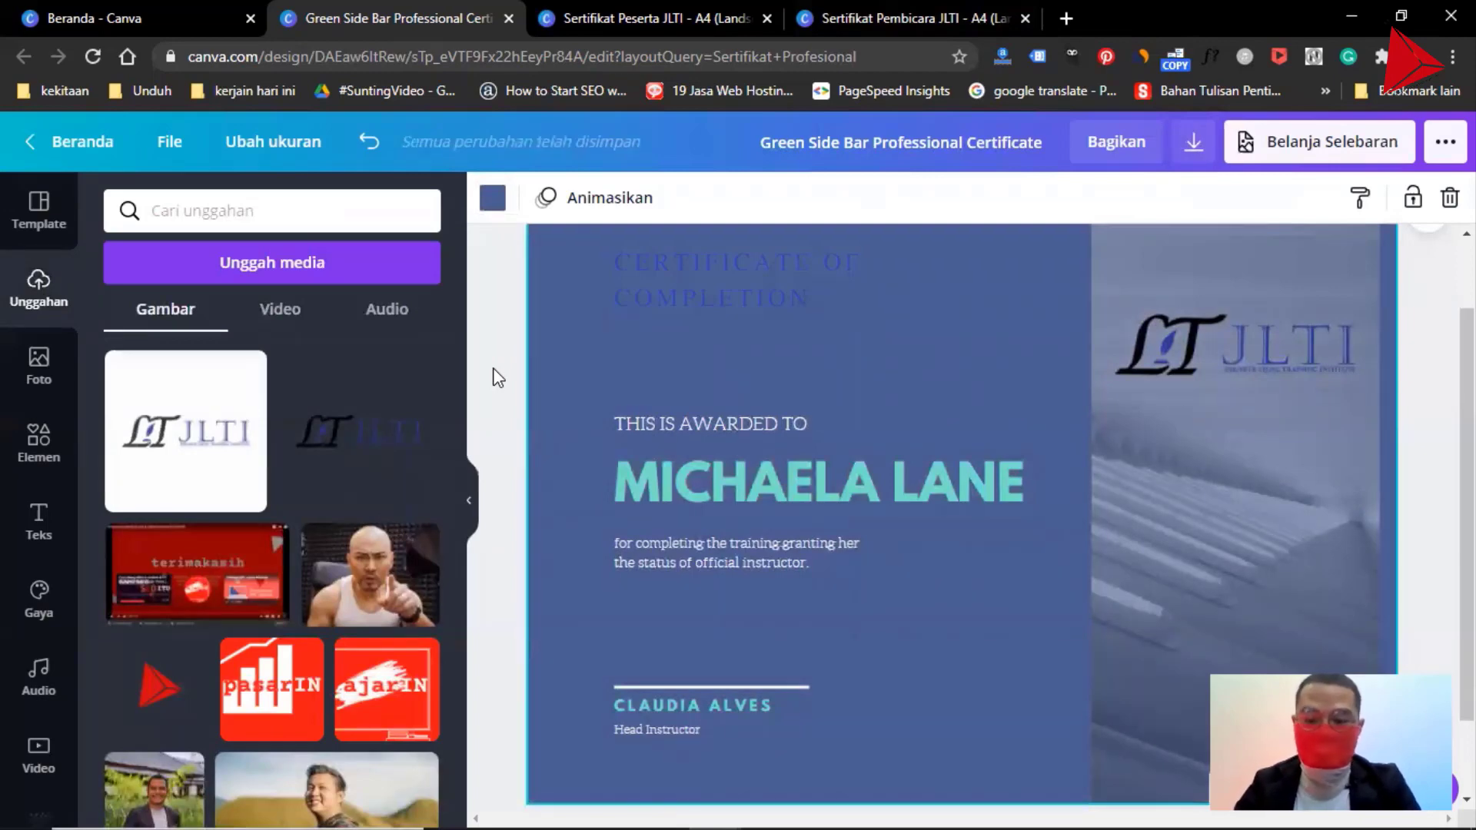
key(ctrl+z)
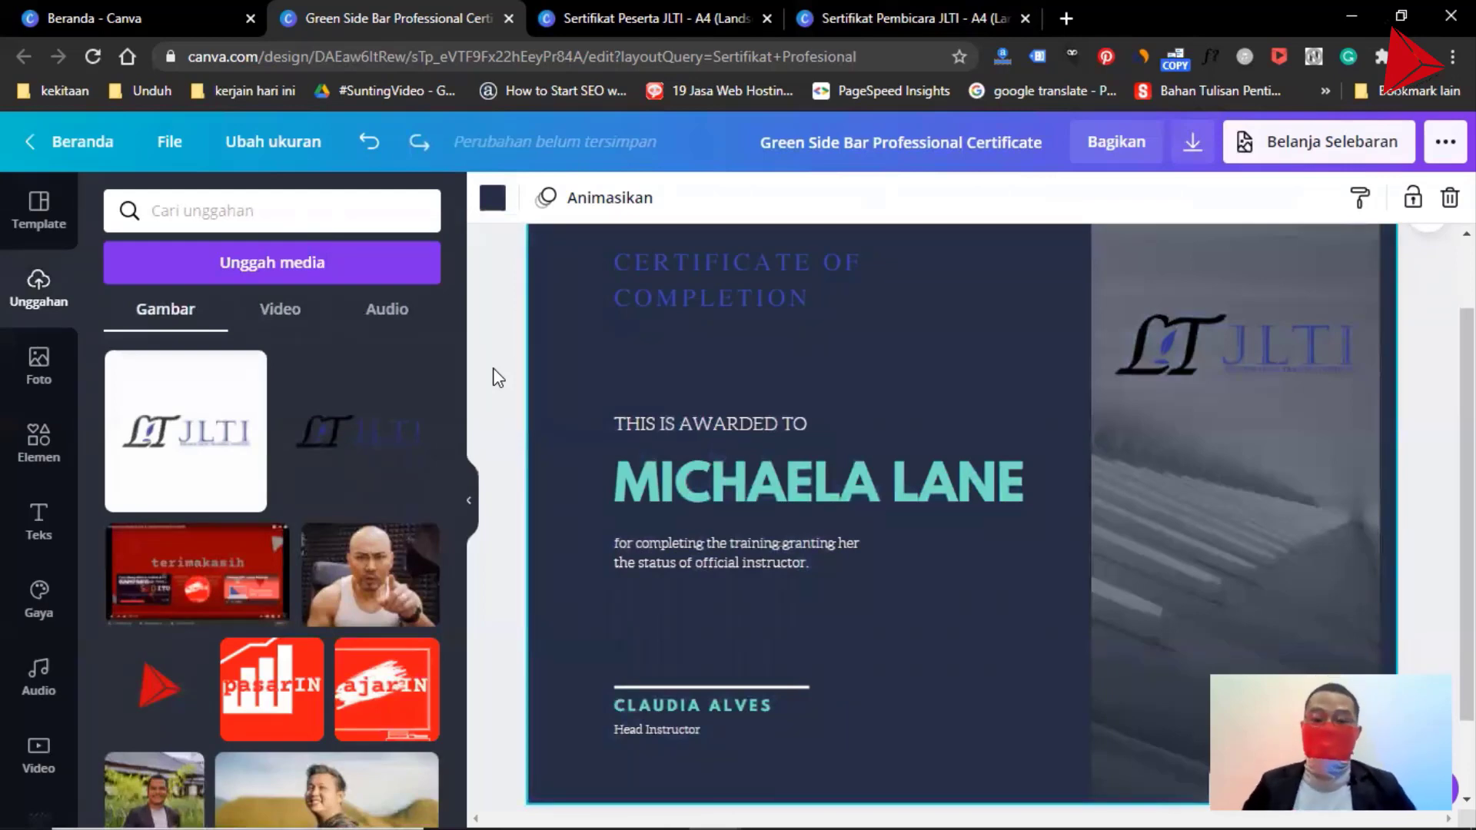
Switch to the Sertifikat Pembicara JLTI design and examine its heading, recipient's name and webinar description.
scroll(498, 377, up, 2)
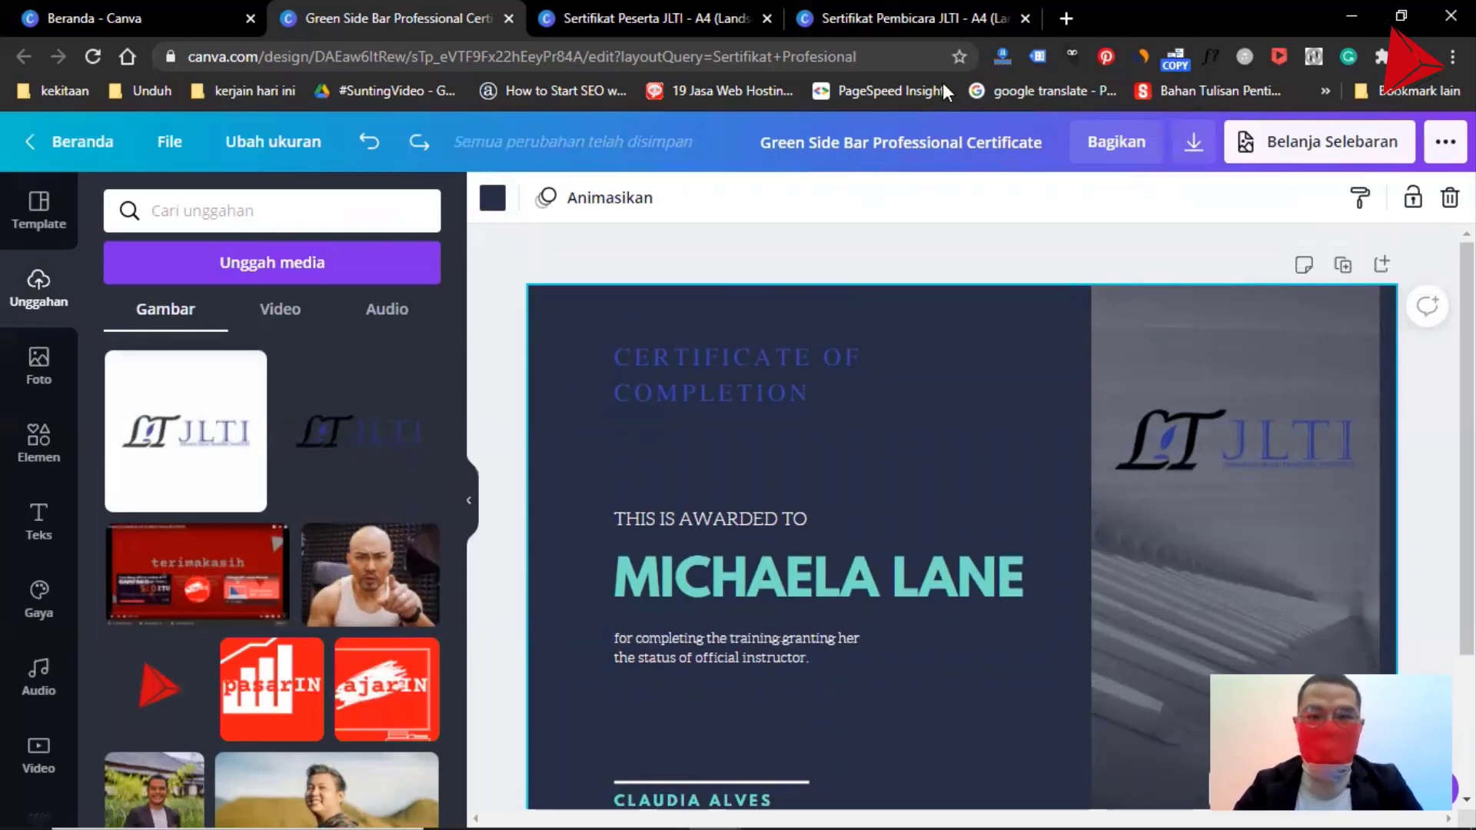
click(870, 17)
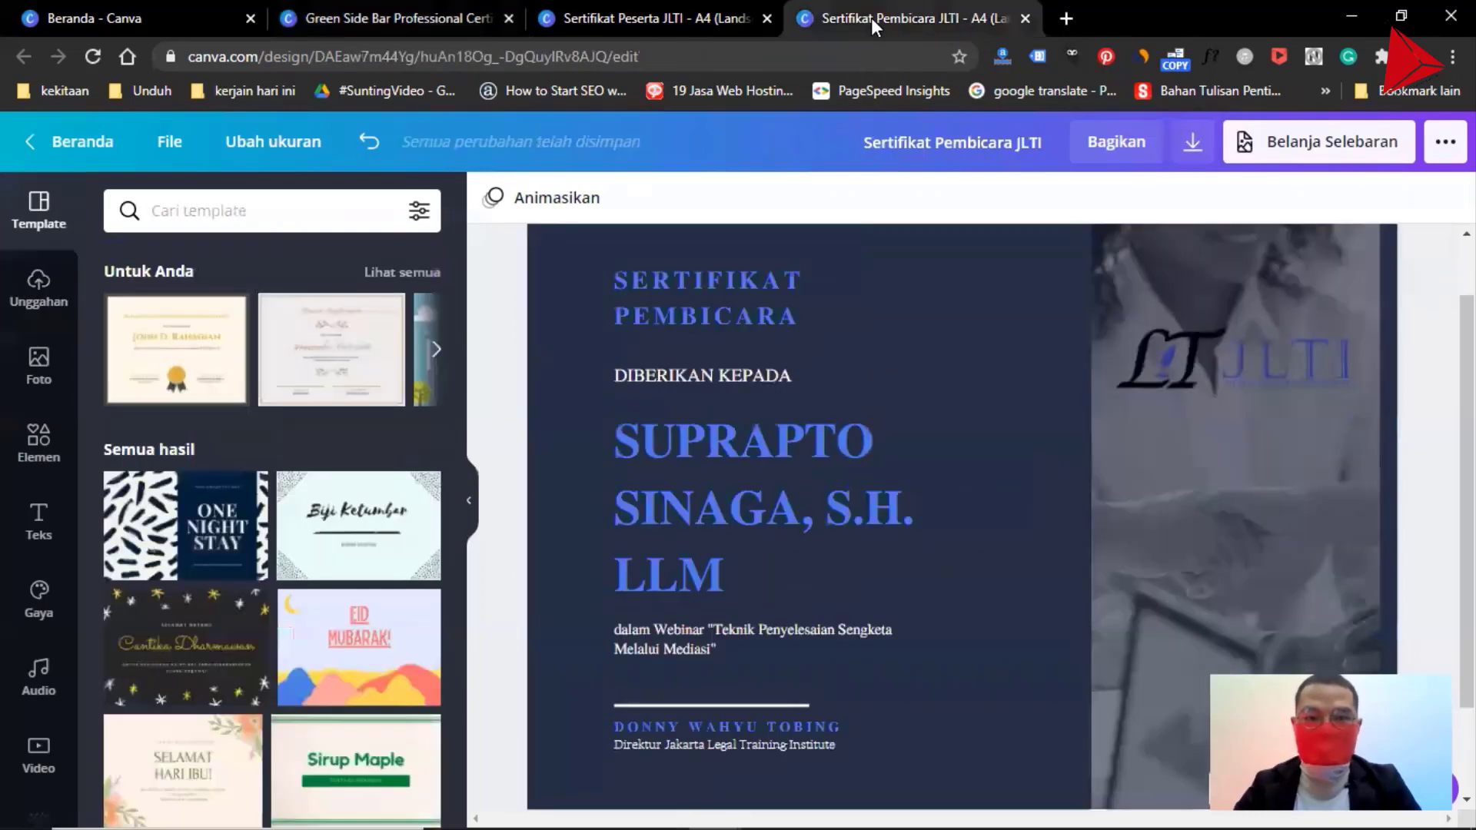
click(700, 293)
click(686, 446)
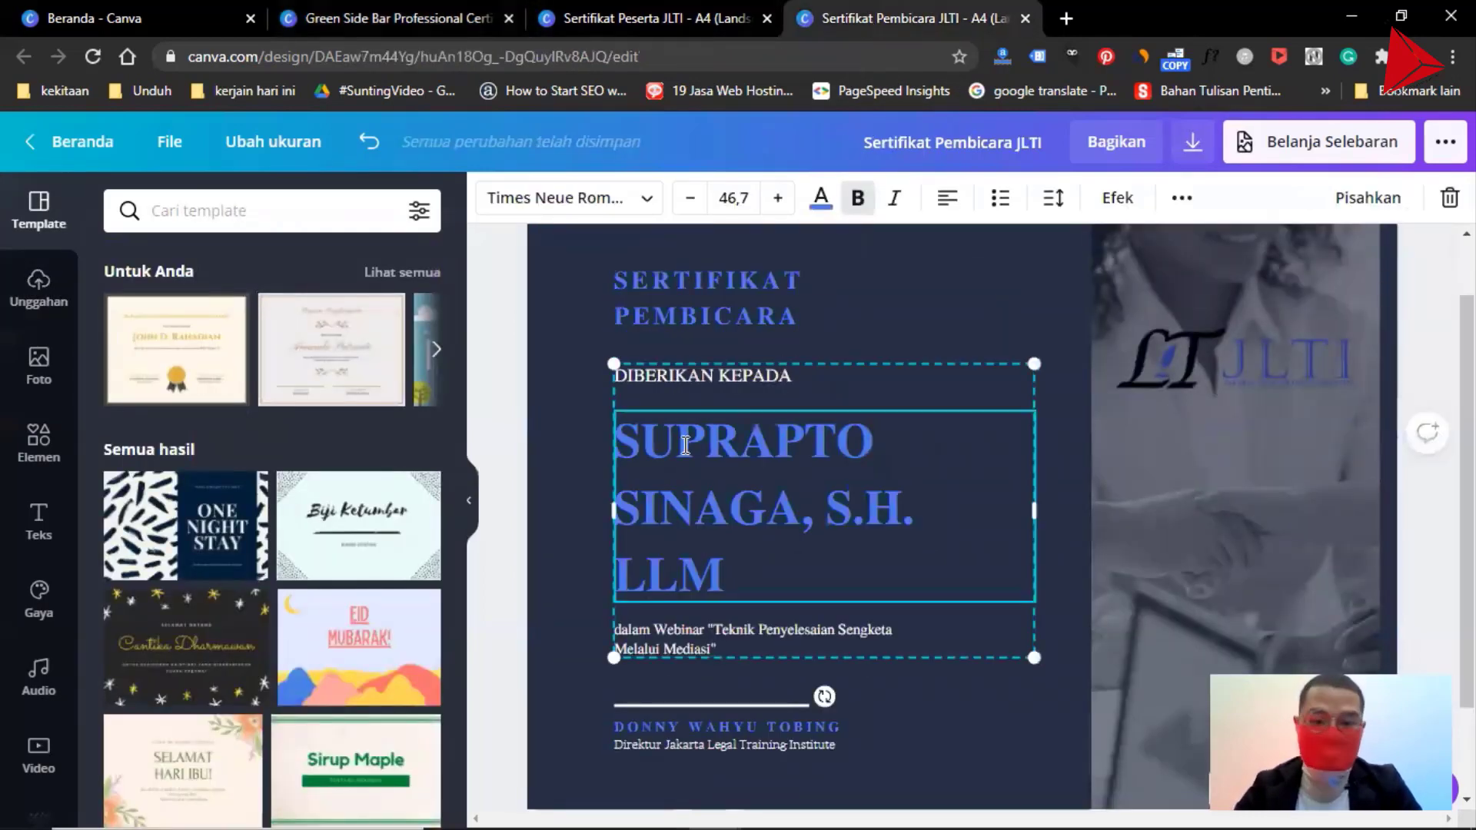
scroll(686, 446, down, 3)
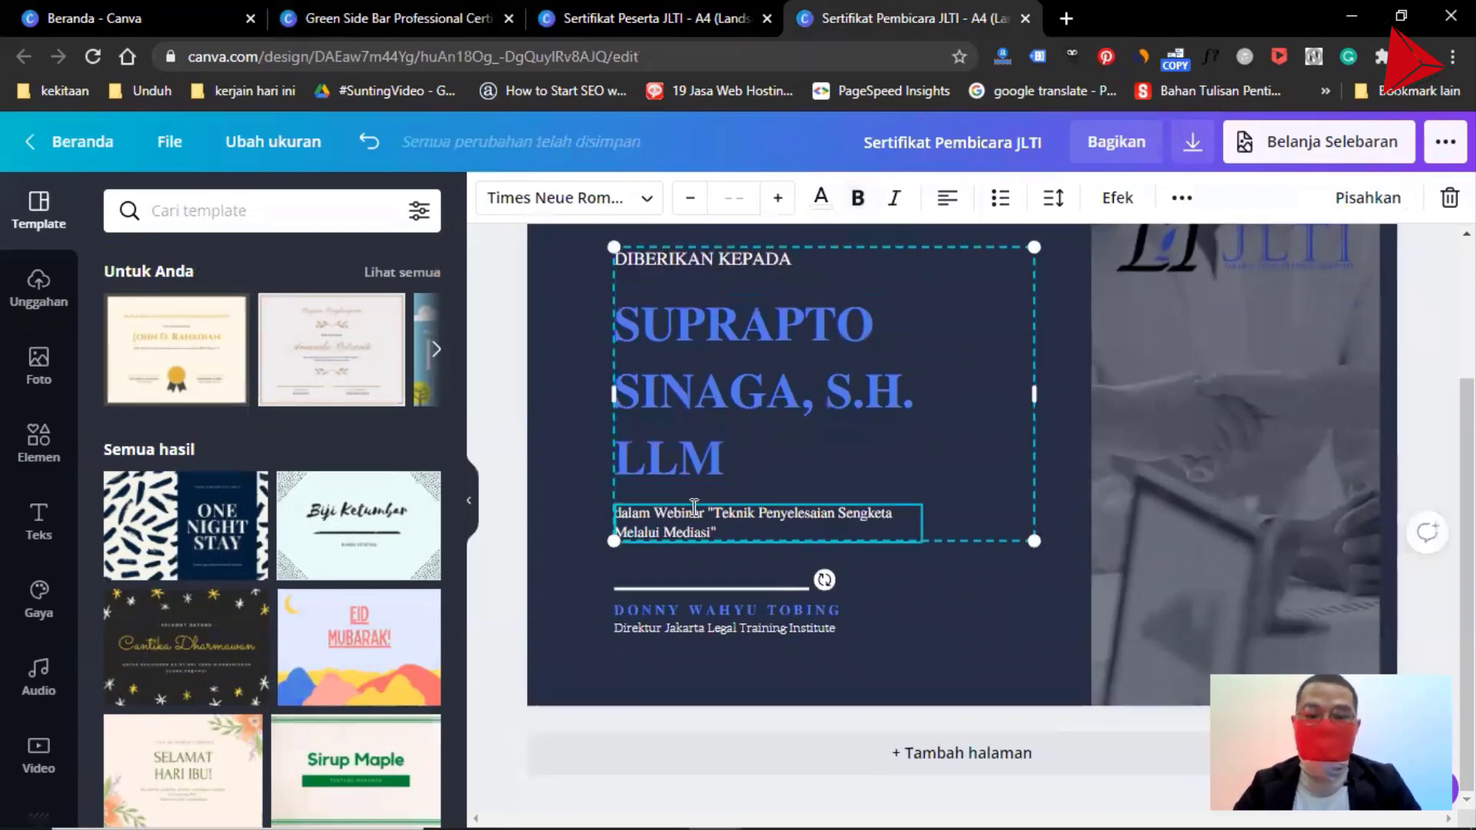
Examine the director's title line, the handshake photo and the page background of the speaker certificate.
click(676, 628)
scroll(500, 392, up, 3)
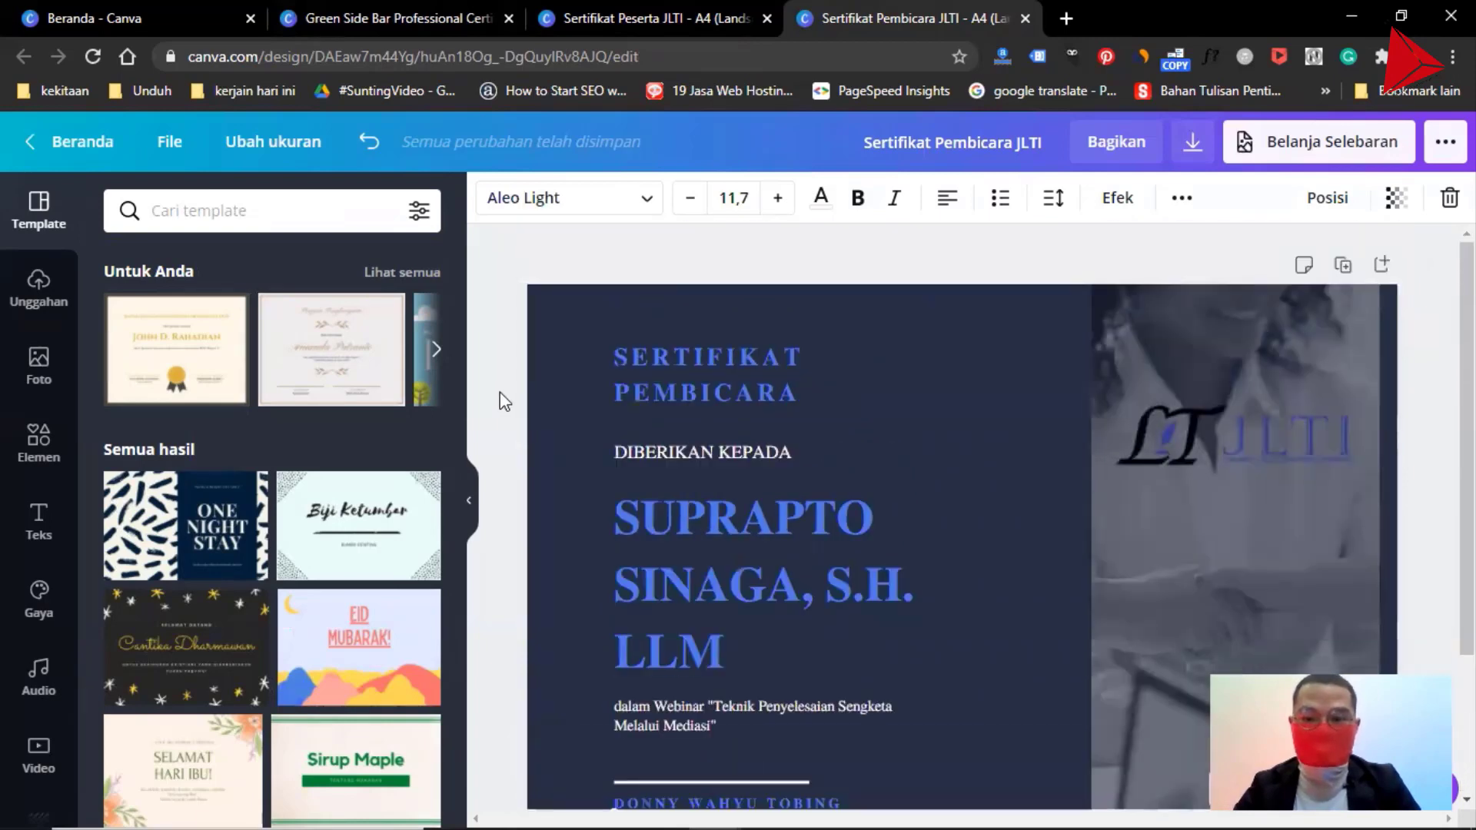
click(1196, 407)
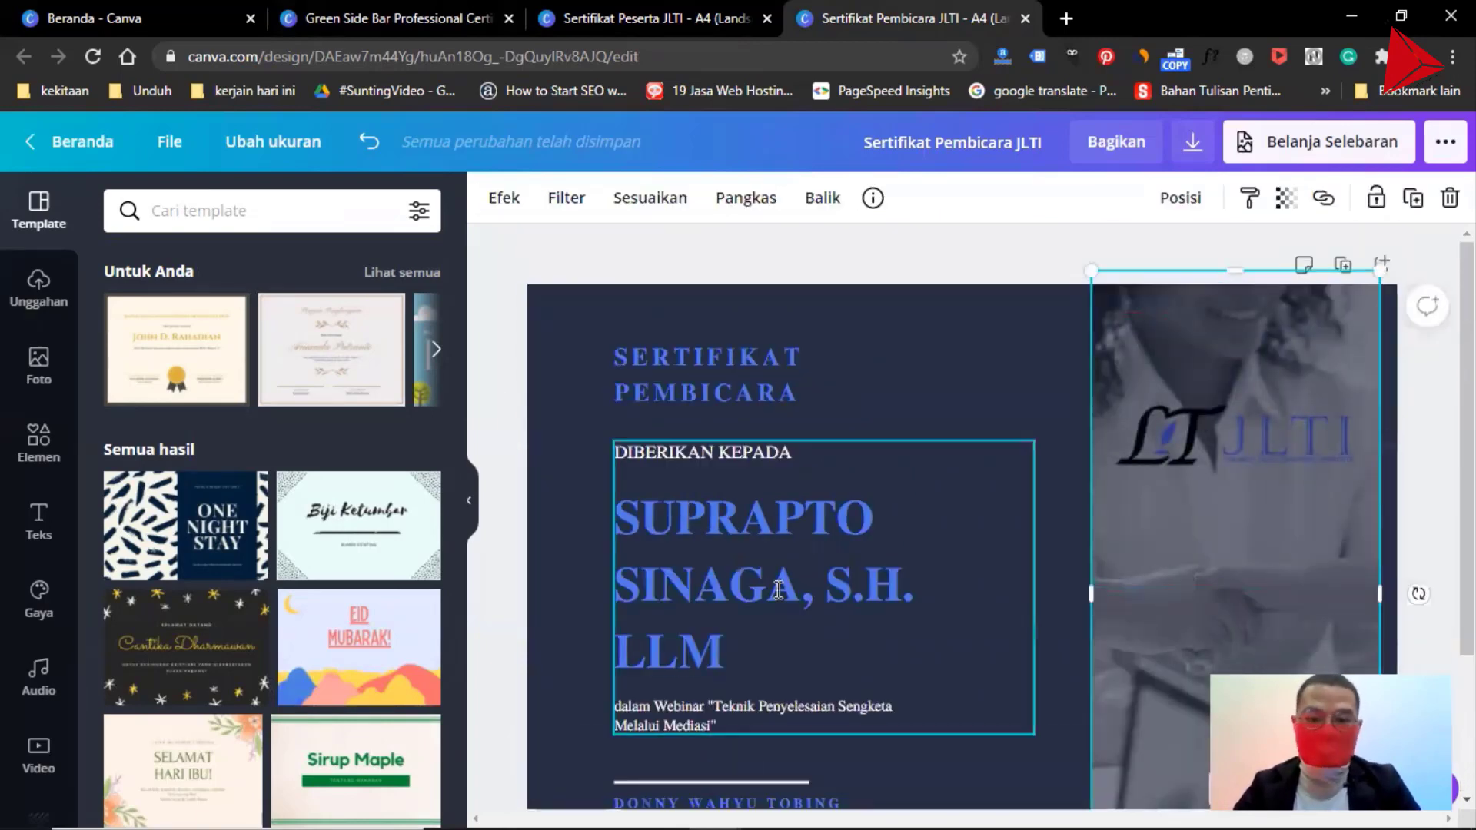
scroll(981, 289, down, 1)
click(828, 284)
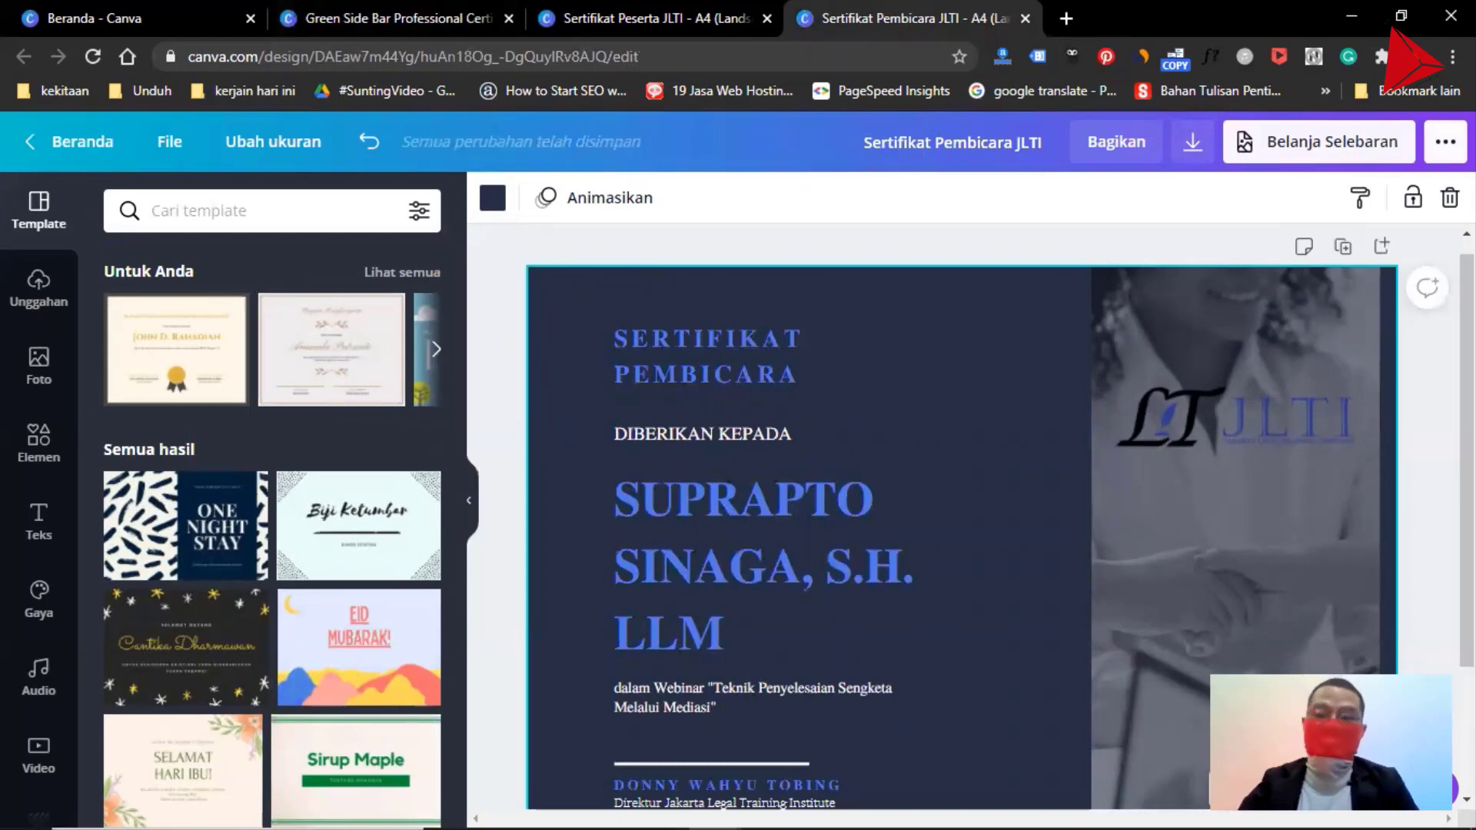
Preview the speaker certificate as a full-screen presentation, exit it, and compare the certificate with the Sertifikat Peserta JLTI design.
click(1445, 141)
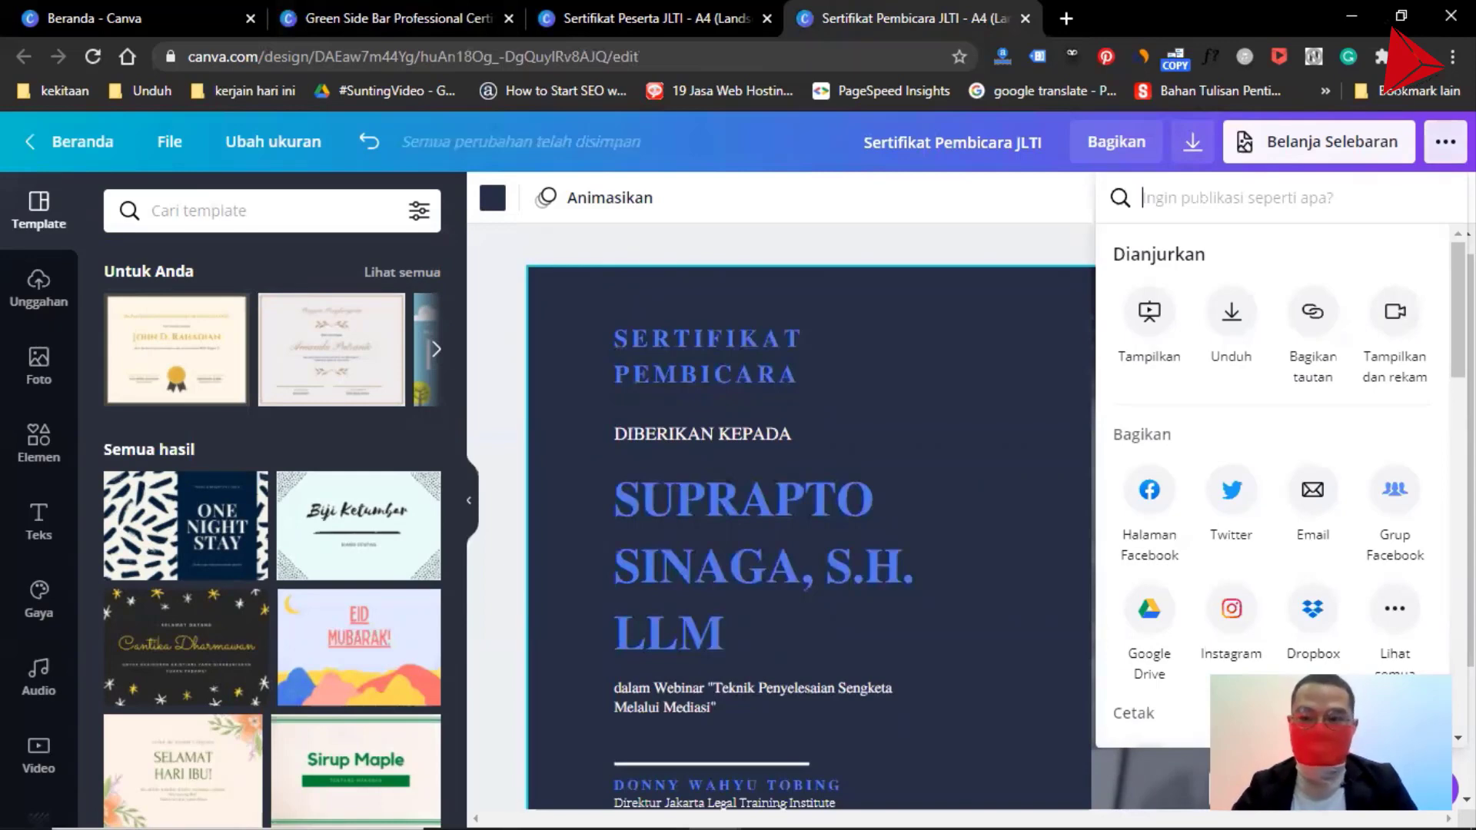
click(1147, 319)
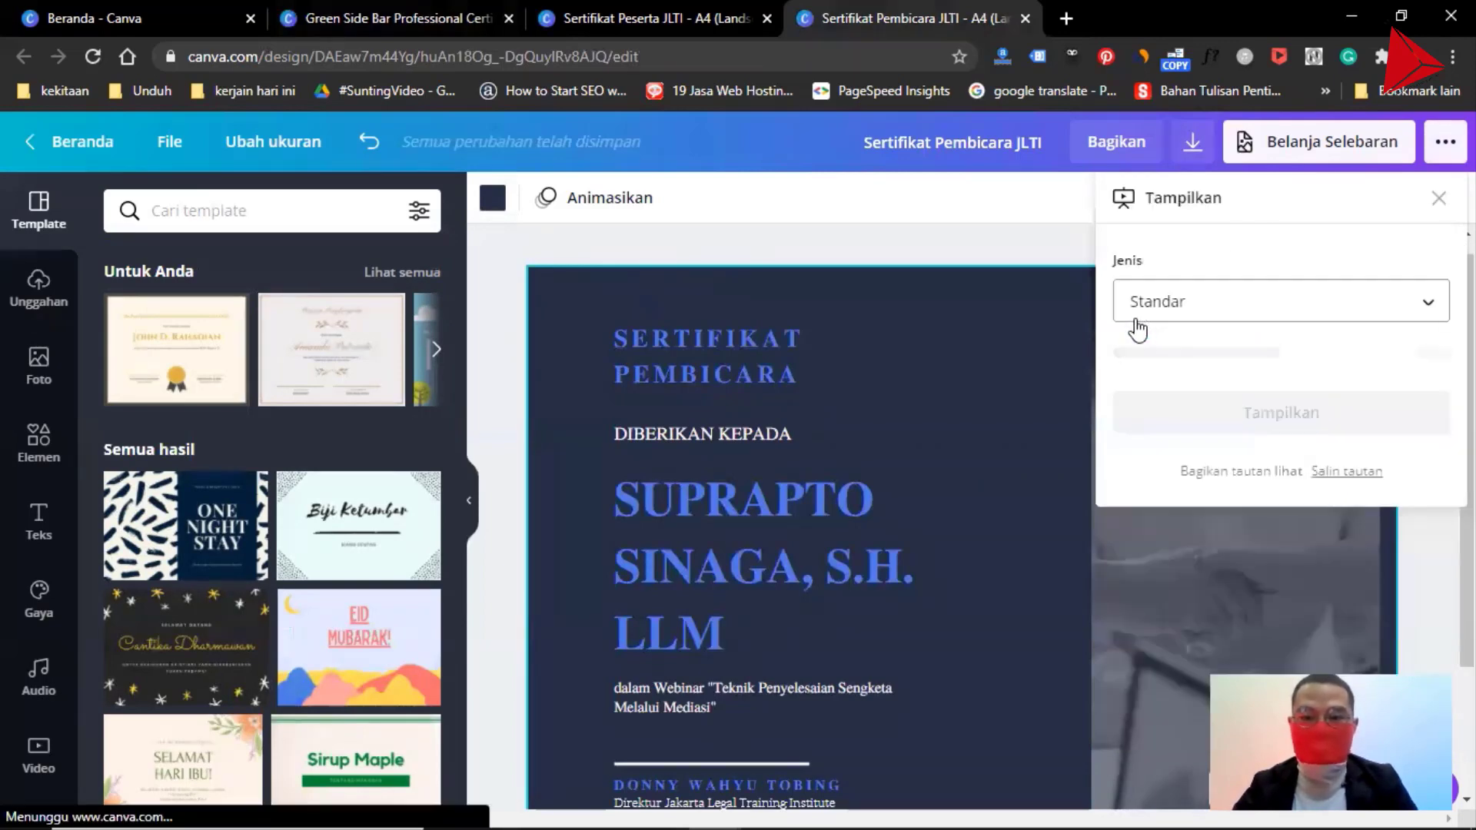
click(1166, 357)
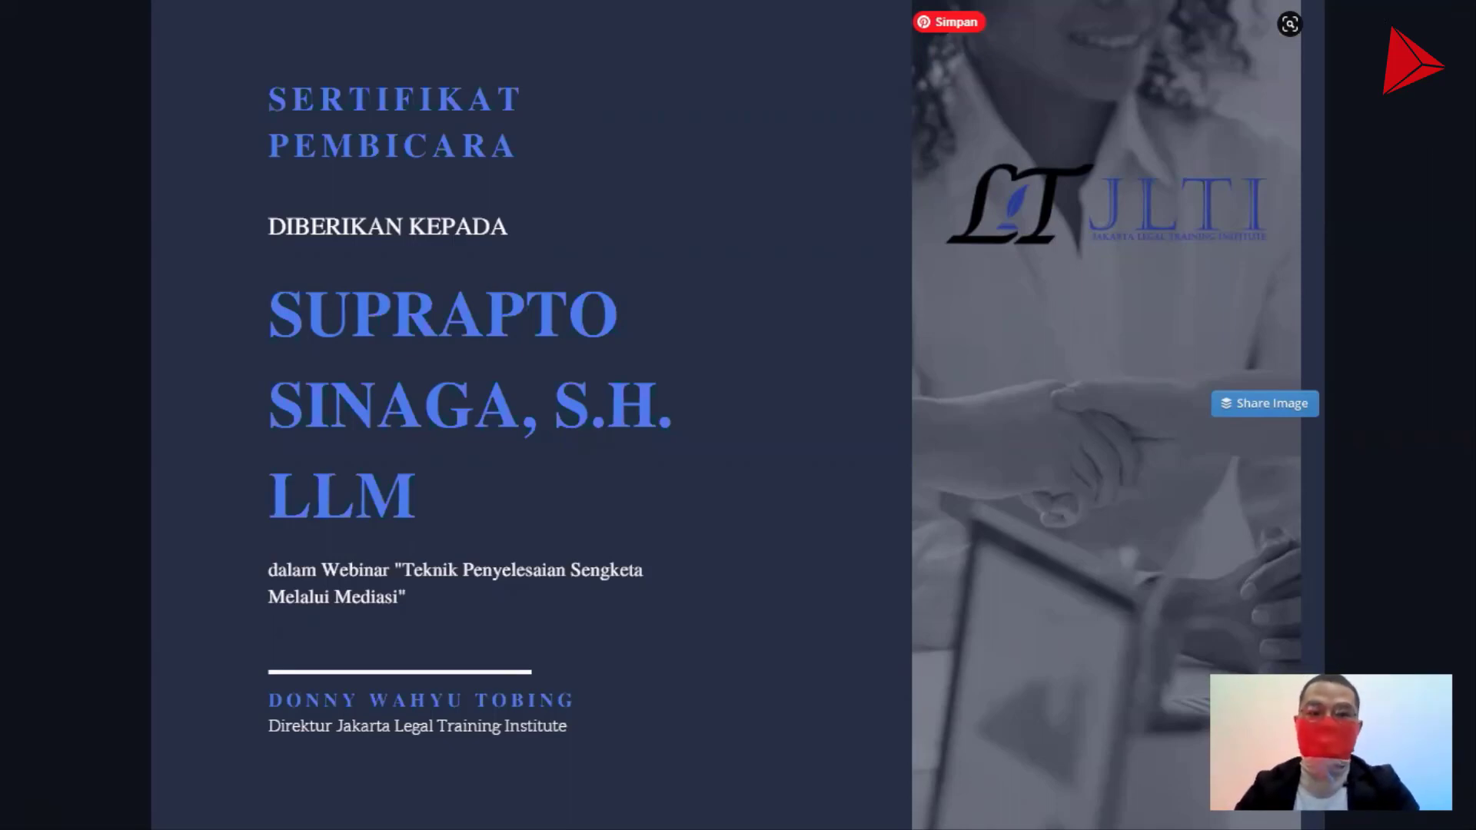
key(Escape)
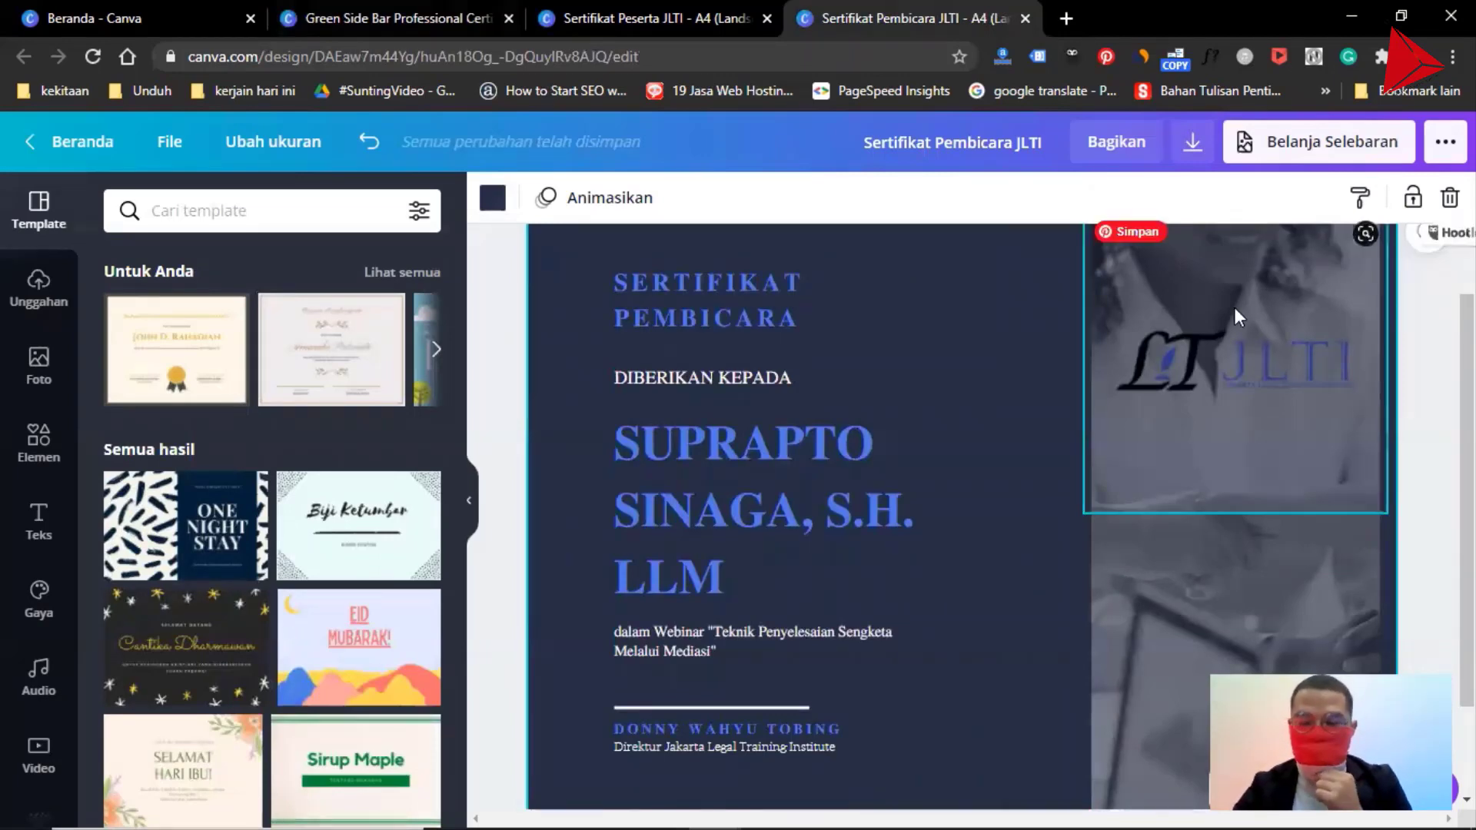
click(665, 24)
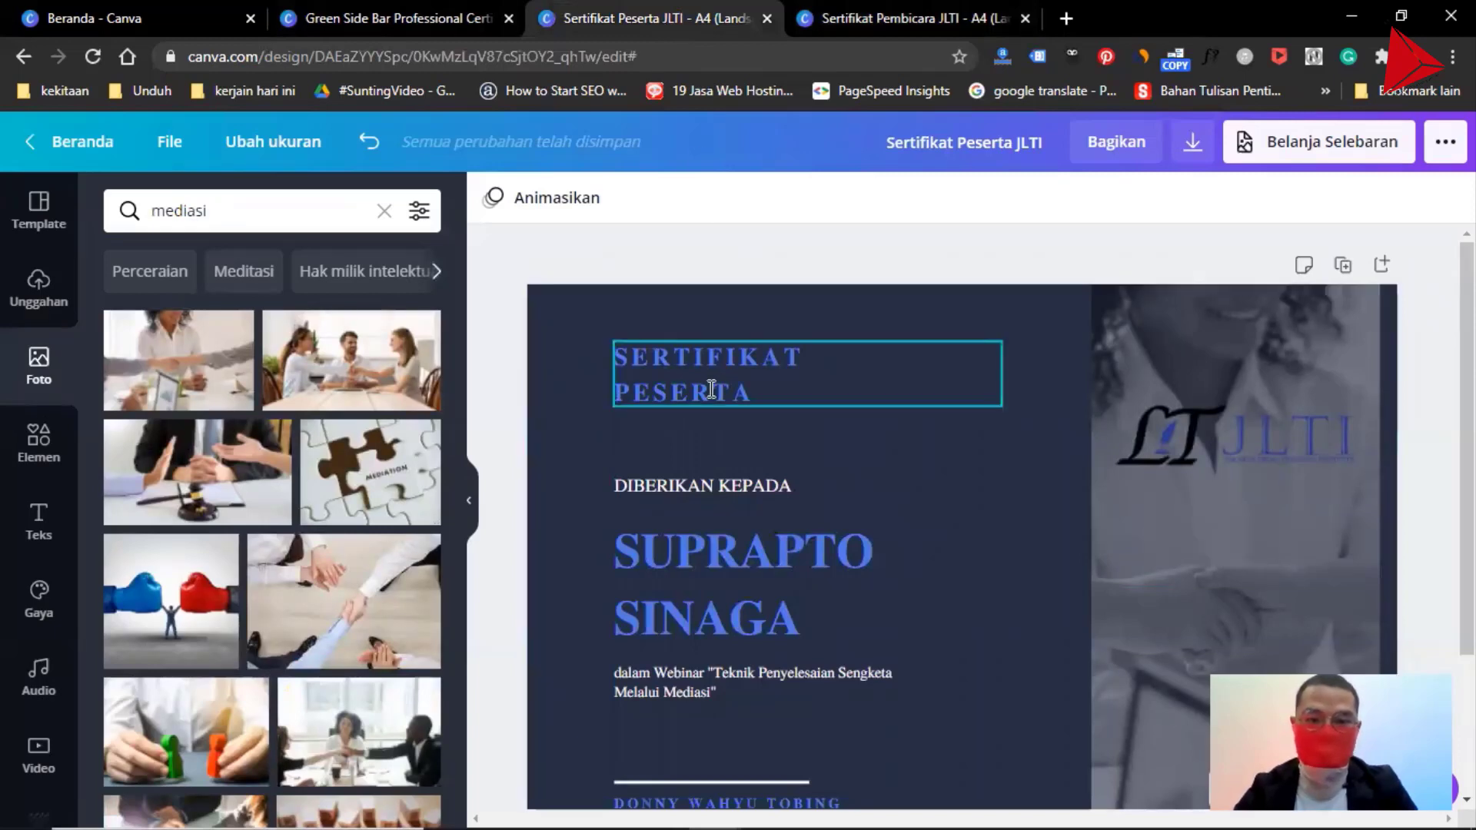
click(858, 20)
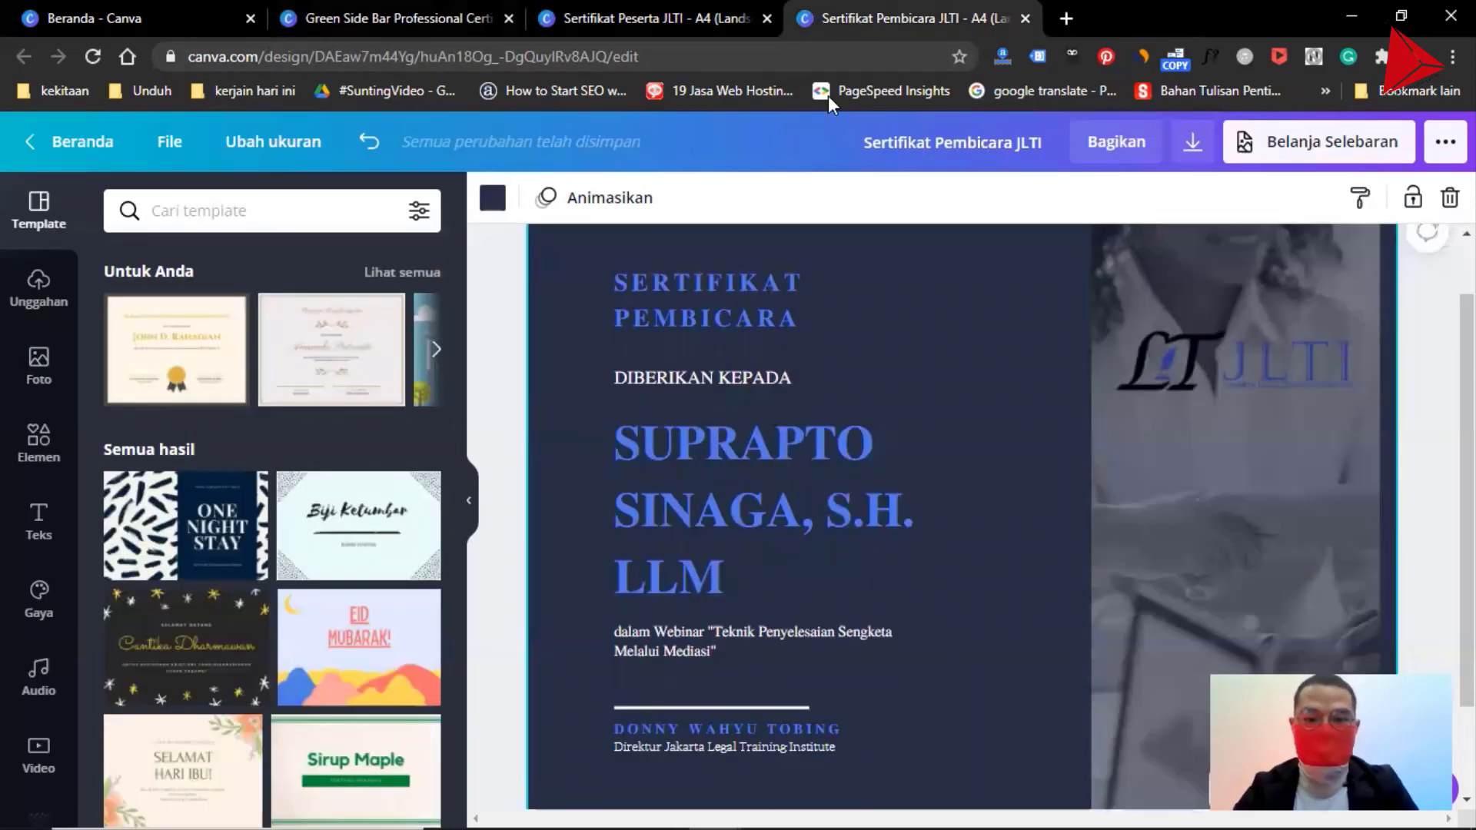